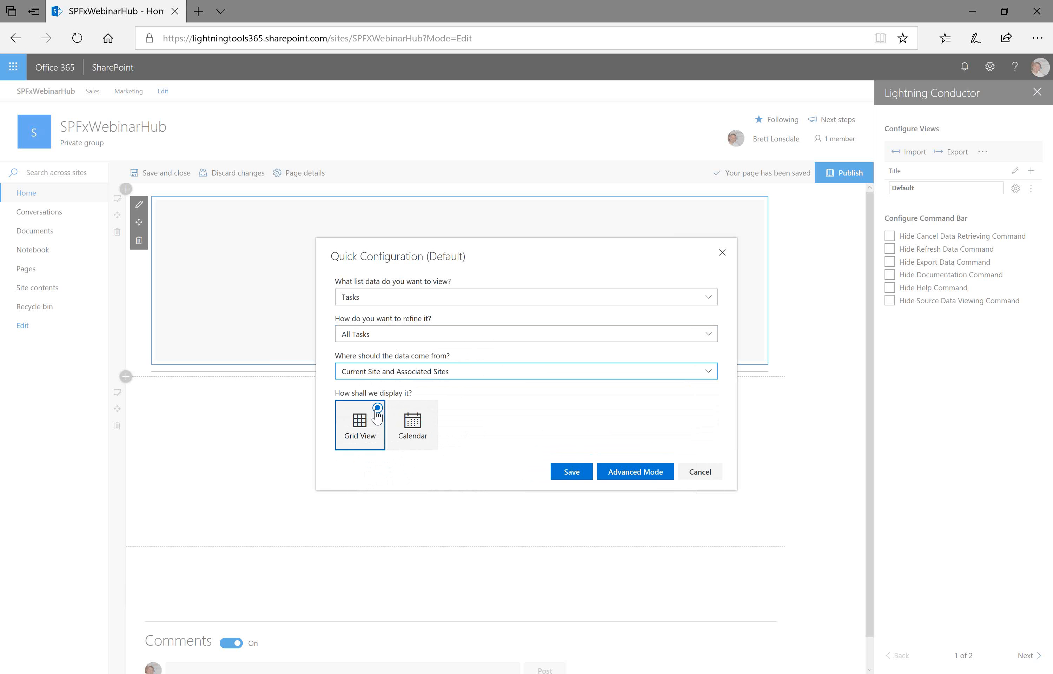
- Save the quick configuration showing all Tasks from the current and associated sites as a grid view
click(572, 477)
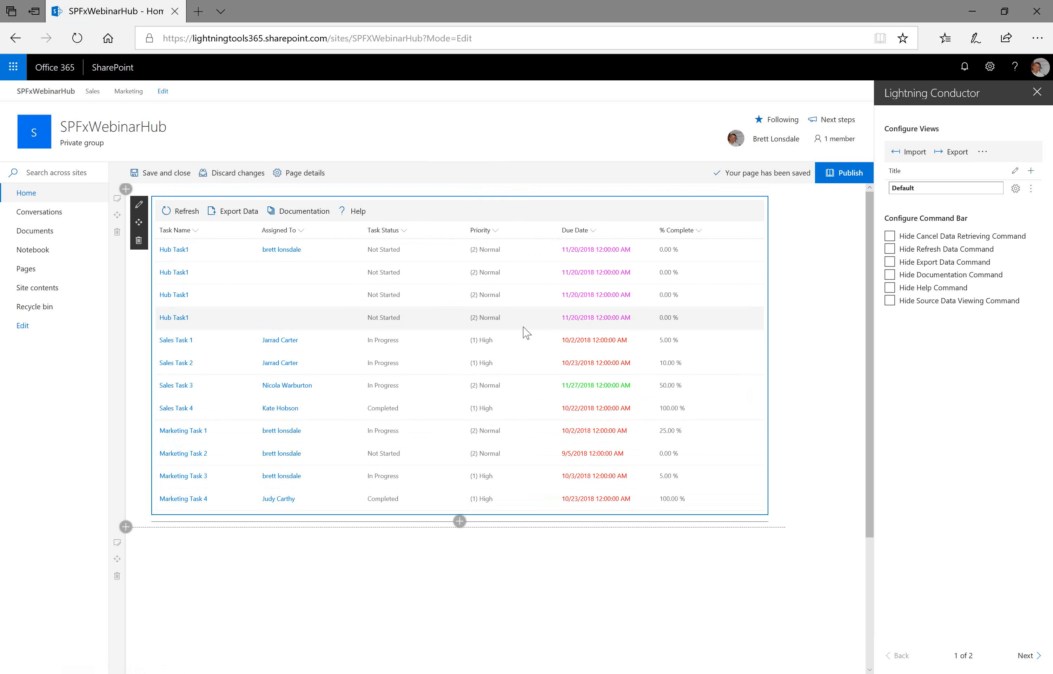
- Add conditional formatting to the Priority column showing a red filled circle icon where Priority equals (1) High
click(495, 231)
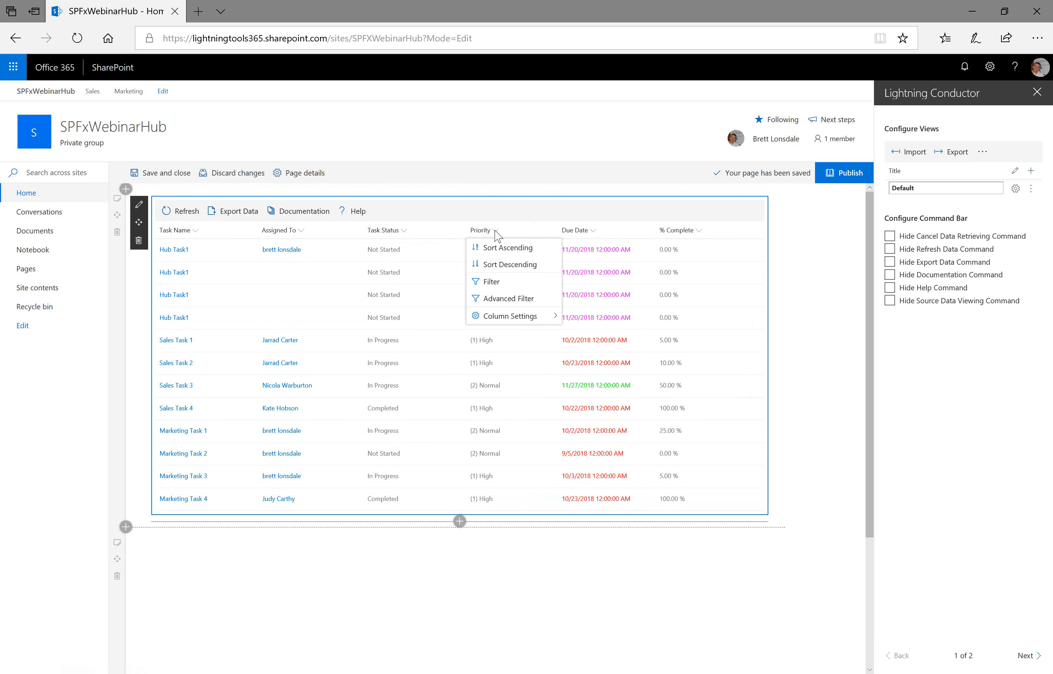
mouse_move(515, 318)
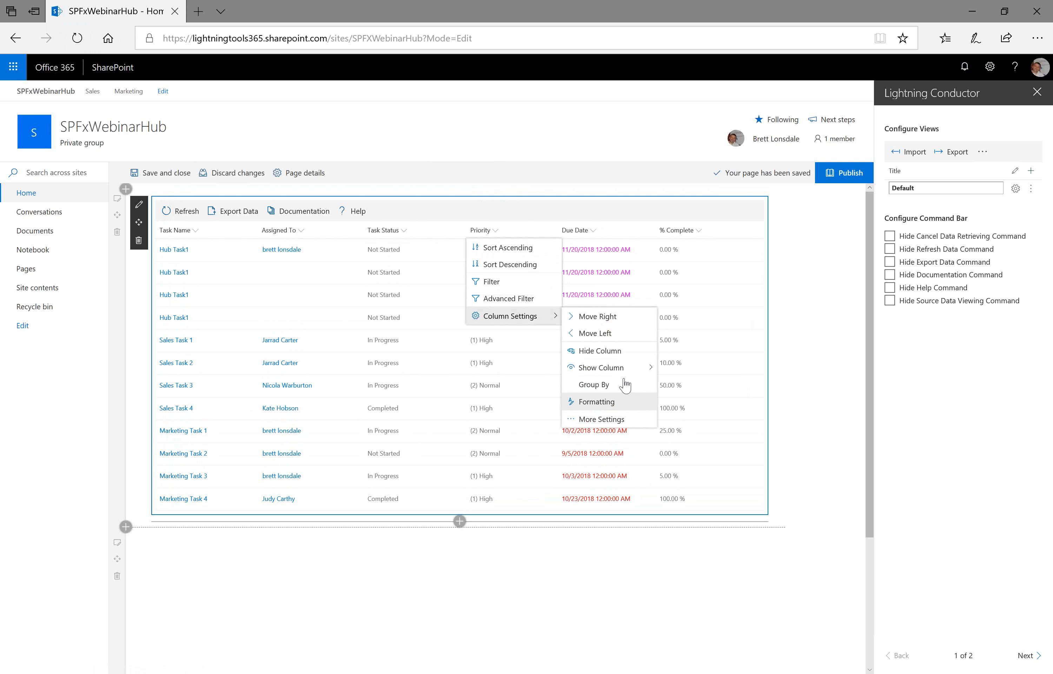
click(597, 401)
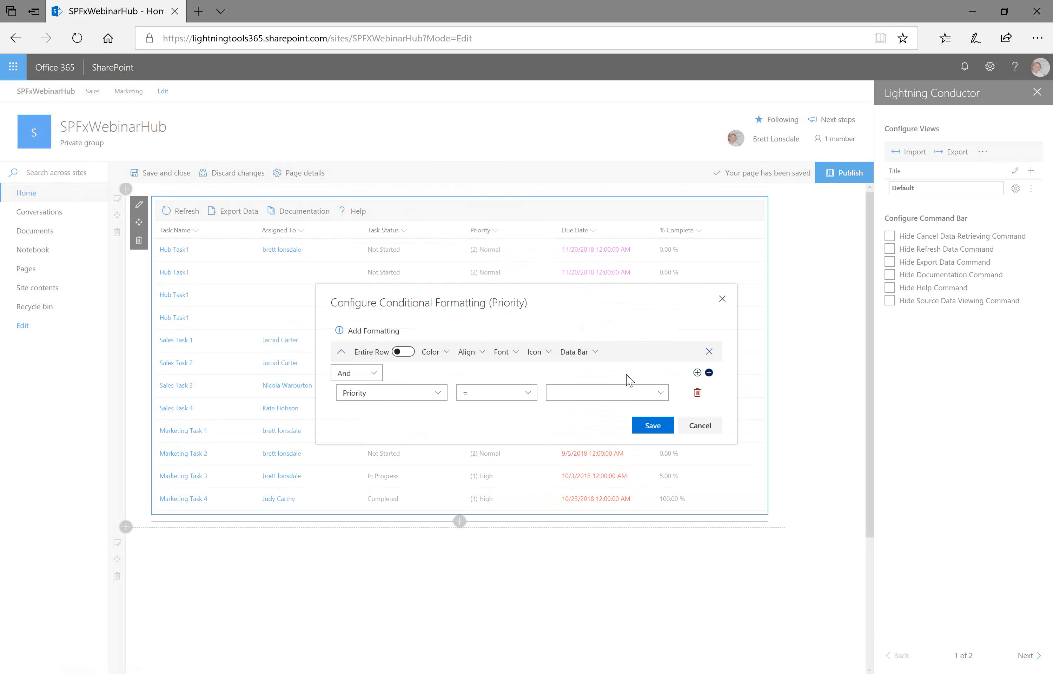
click(432, 352)
mouse_move(451, 371)
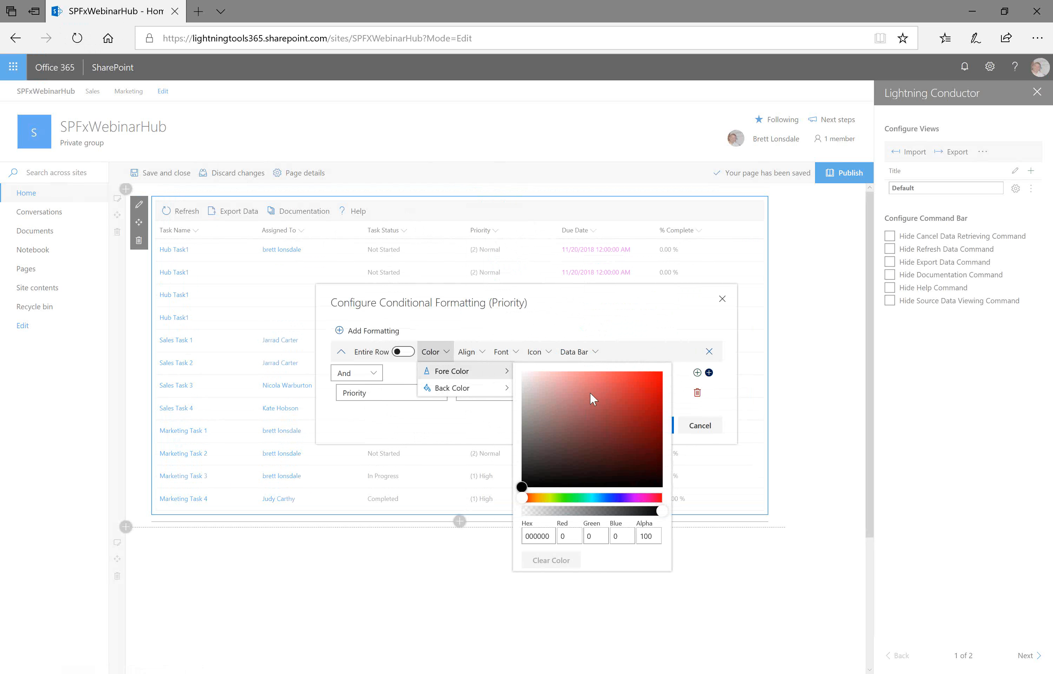
click(539, 351)
click(553, 370)
click(662, 420)
click(662, 420)
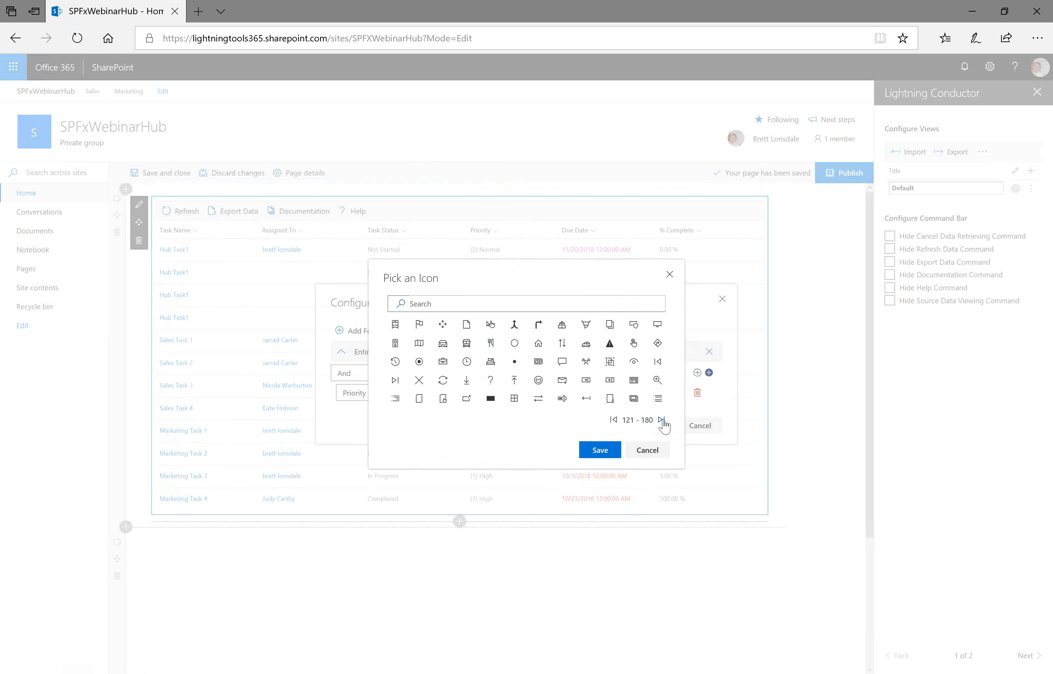
click(662, 420)
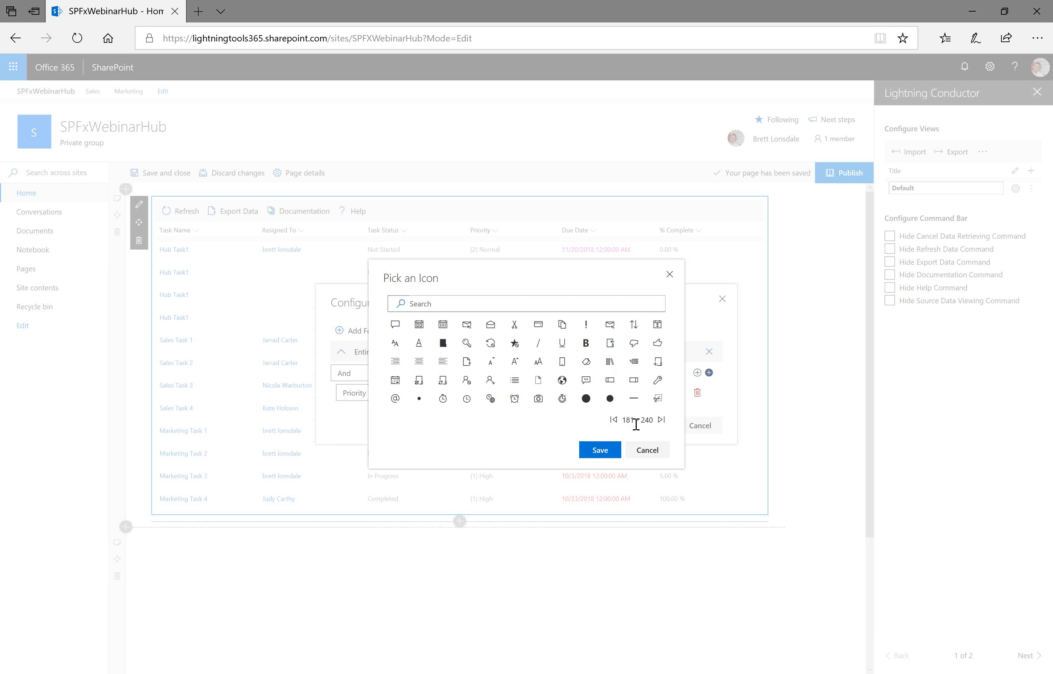
click(613, 420)
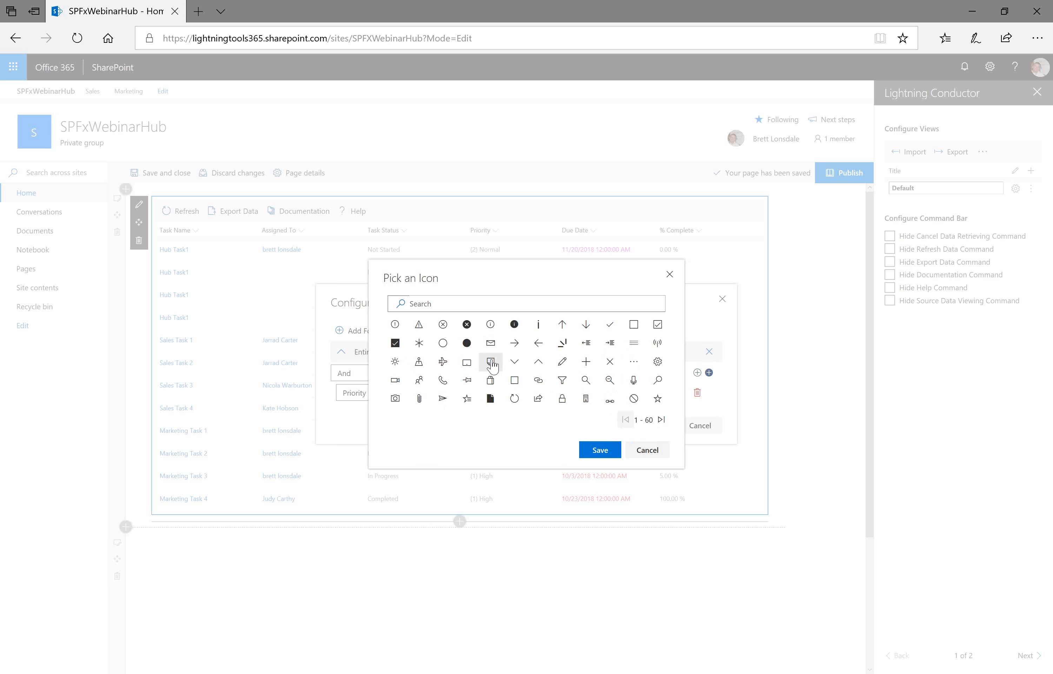
click(467, 343)
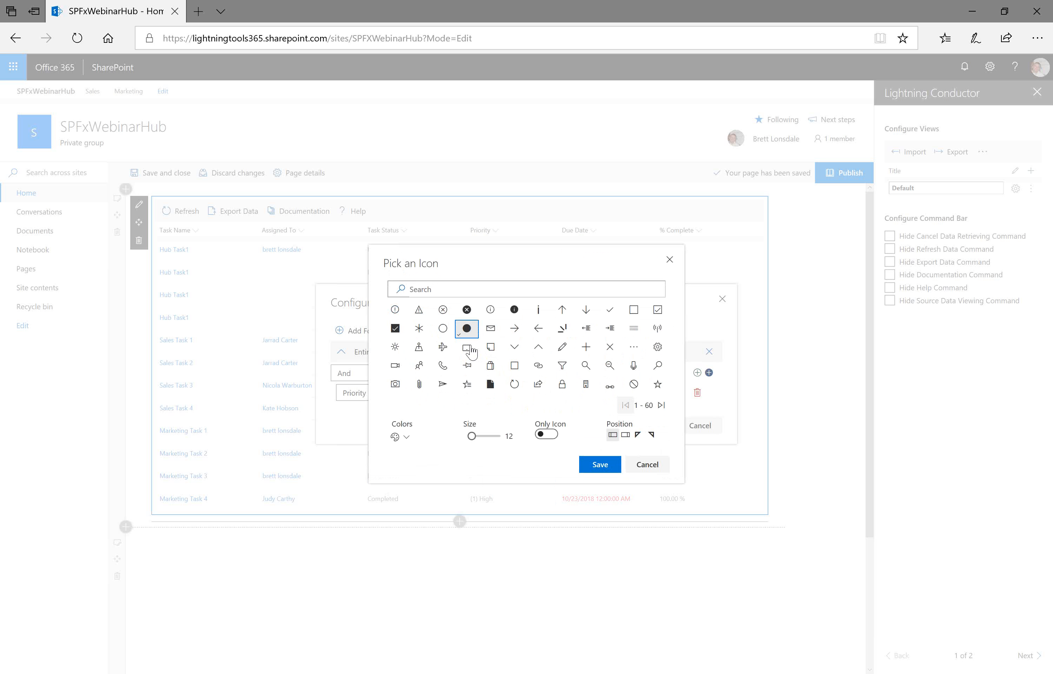
click(400, 437)
click(600, 464)
click(659, 392)
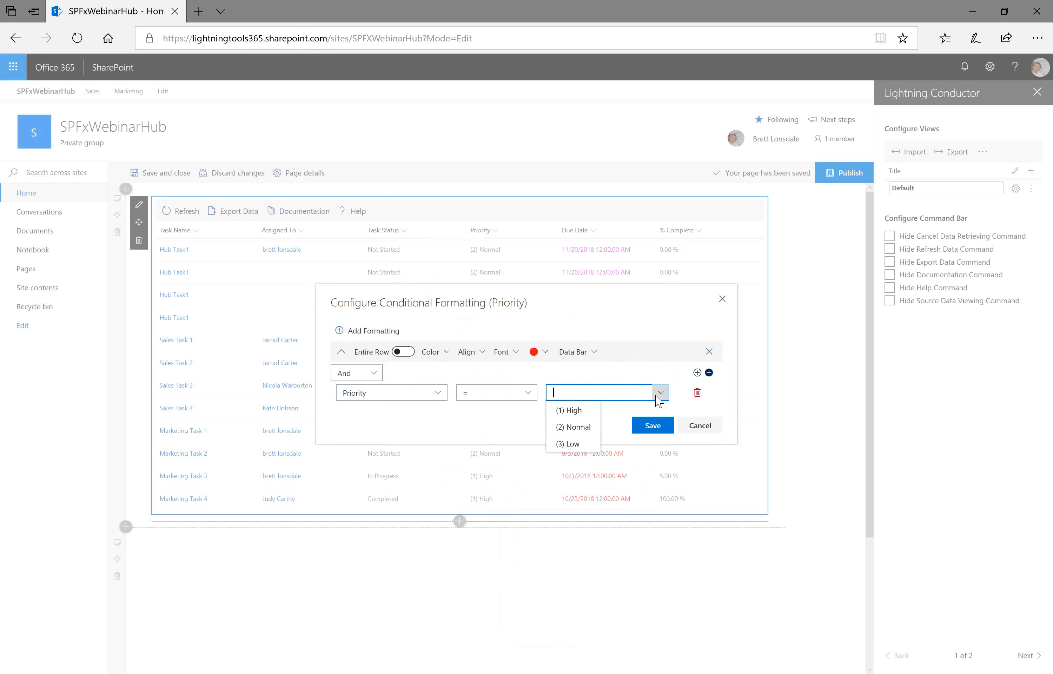
click(571, 411)
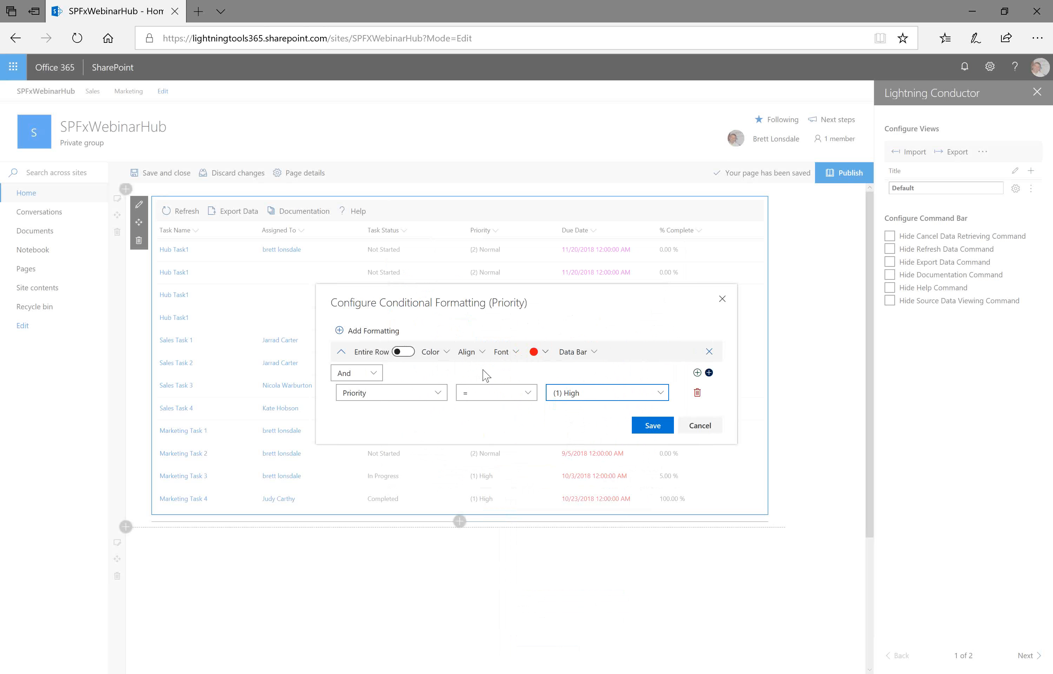
- Add a second rule with a green filled circle icon where Priority equals (2) Normal, and save the formatting
click(392, 331)
click(534, 407)
click(467, 328)
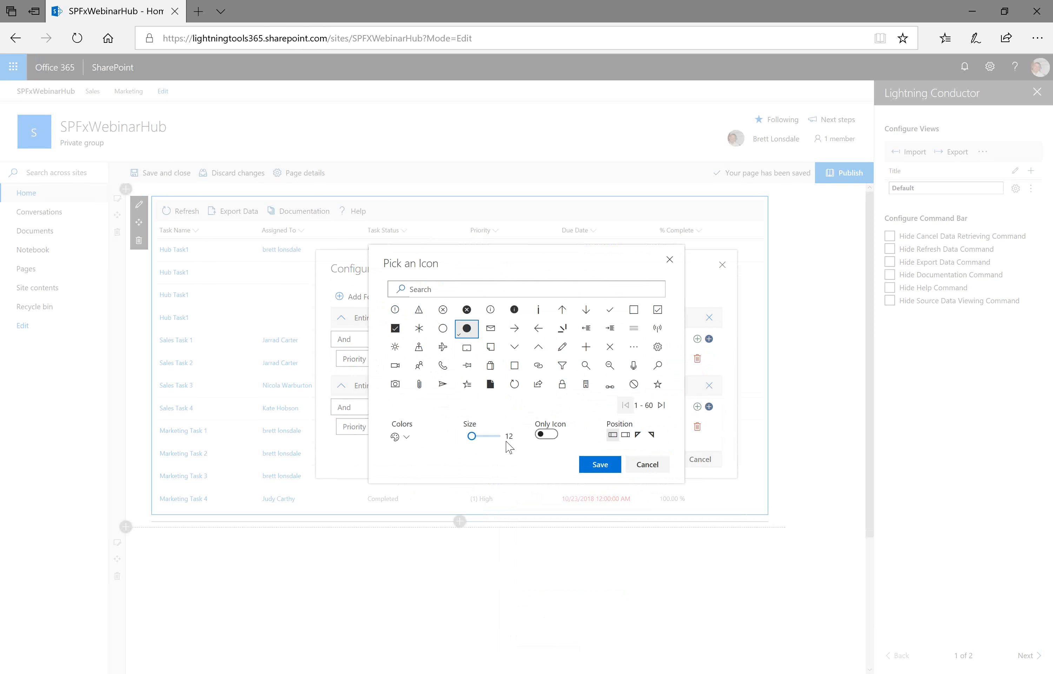
click(406, 438)
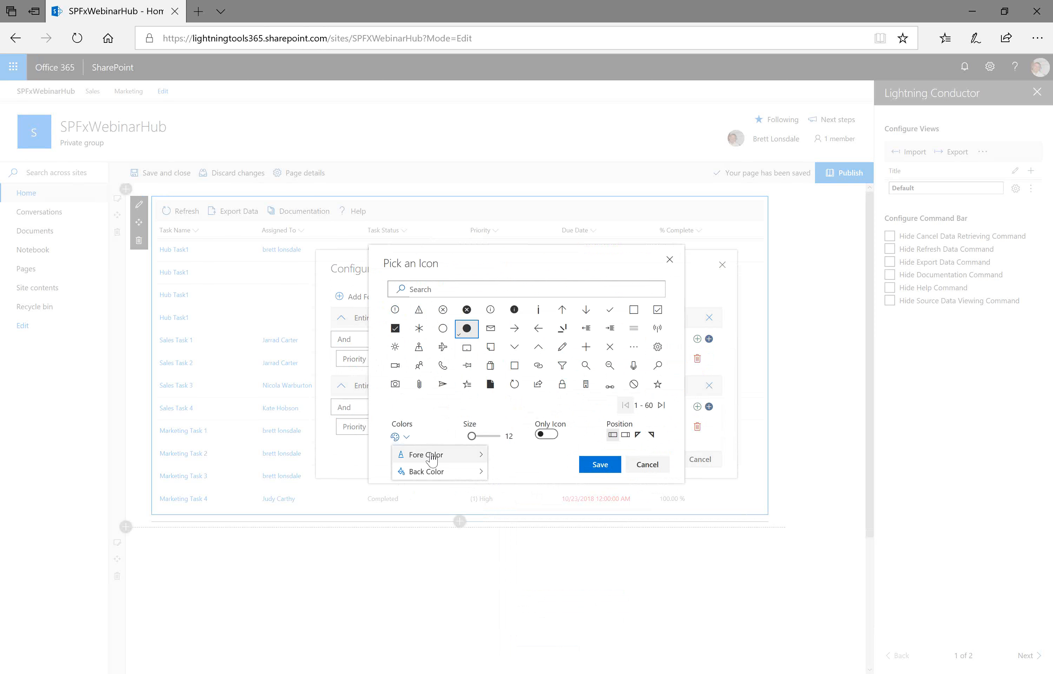
click(428, 455)
click(550, 580)
click(634, 499)
click(531, 408)
click(601, 465)
click(660, 429)
click(576, 461)
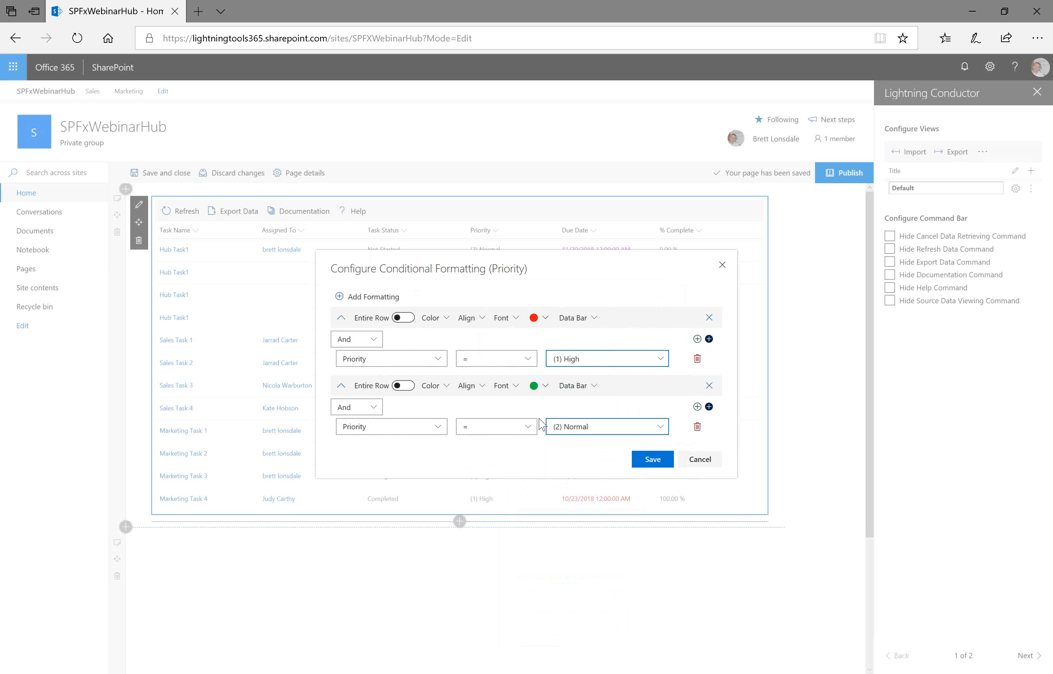
click(649, 462)
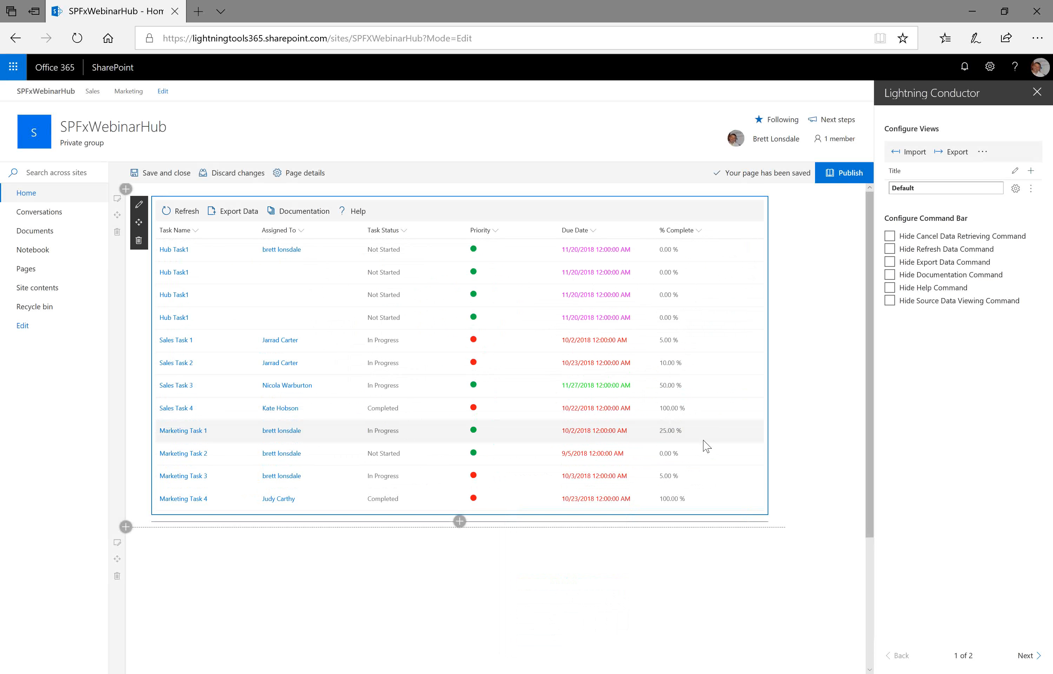
- Open conditional formatting for the % Complete column, add a rule and remove its condition row
click(683, 228)
click(700, 316)
click(796, 333)
click(373, 333)
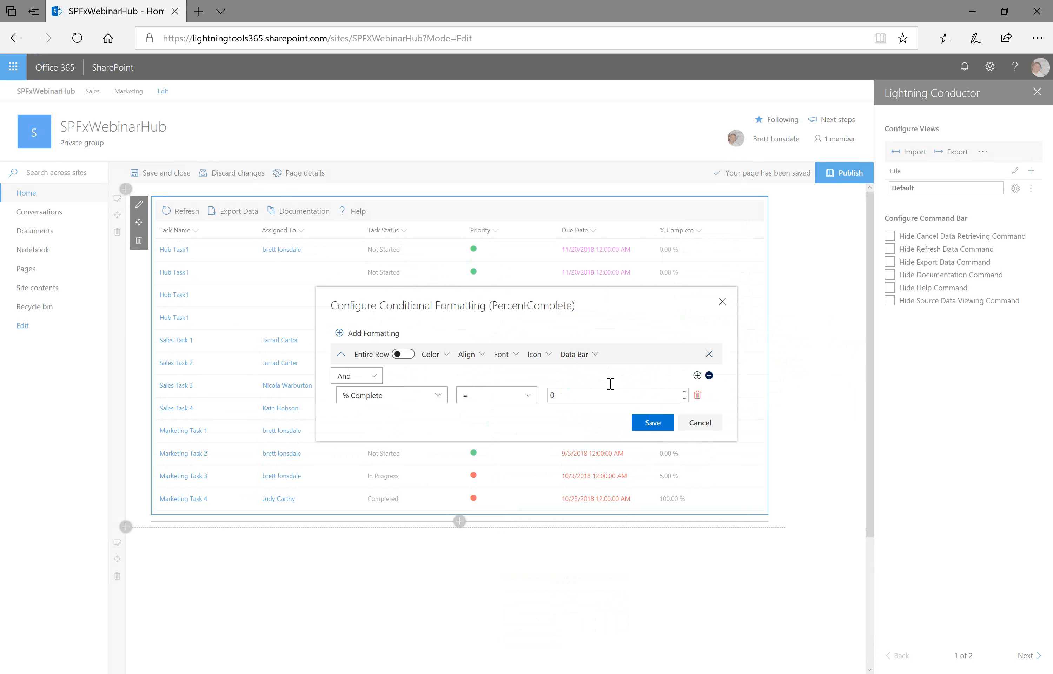
click(698, 394)
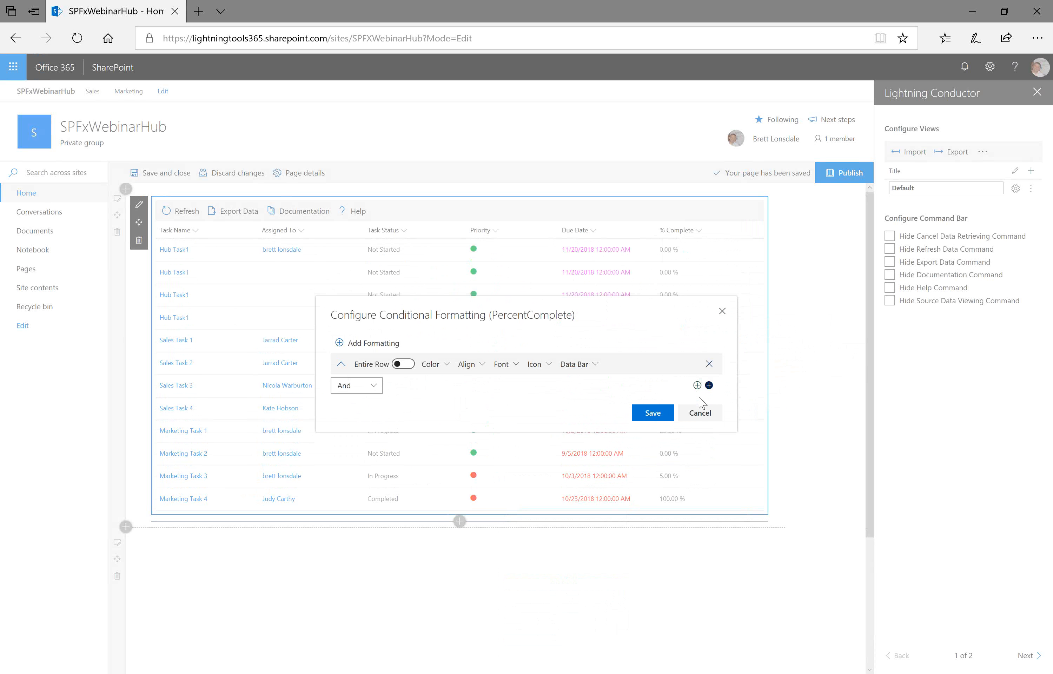
- Configure a data bar for the rule and set its main color to green
click(593, 365)
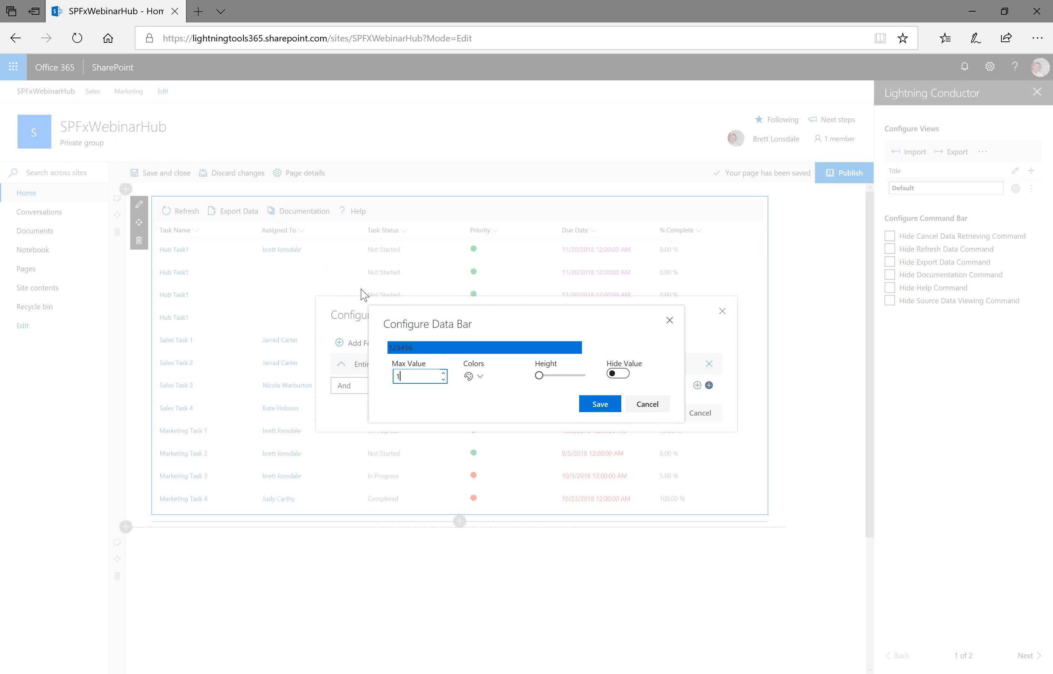
click(476, 379)
mouse_move(501, 401)
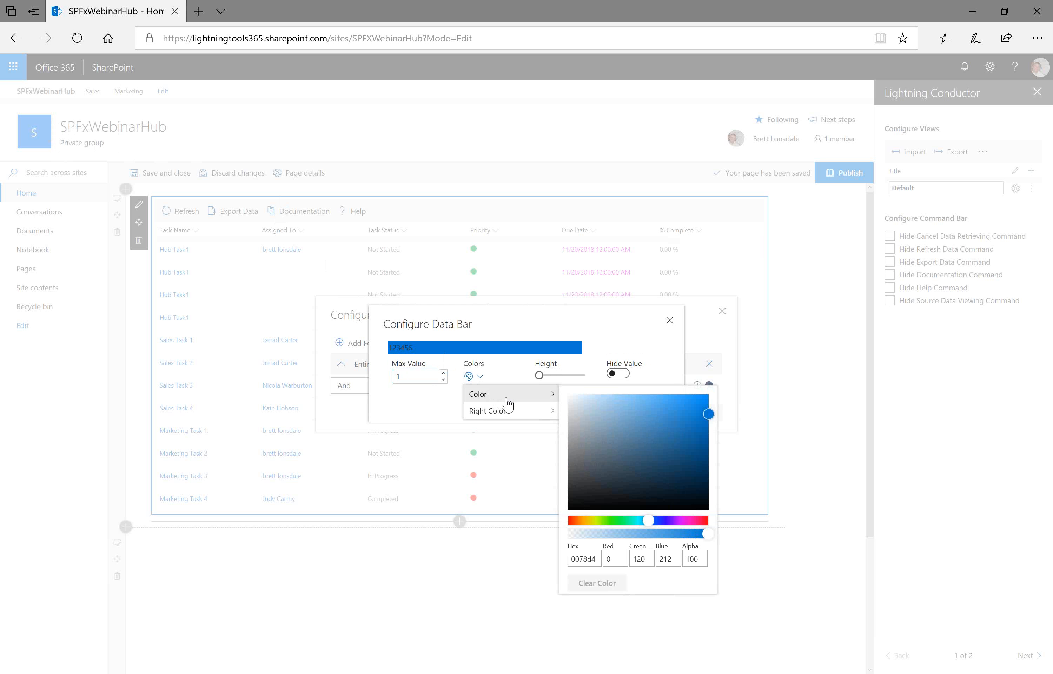
drag(649, 520, 620, 520)
click(552, 423)
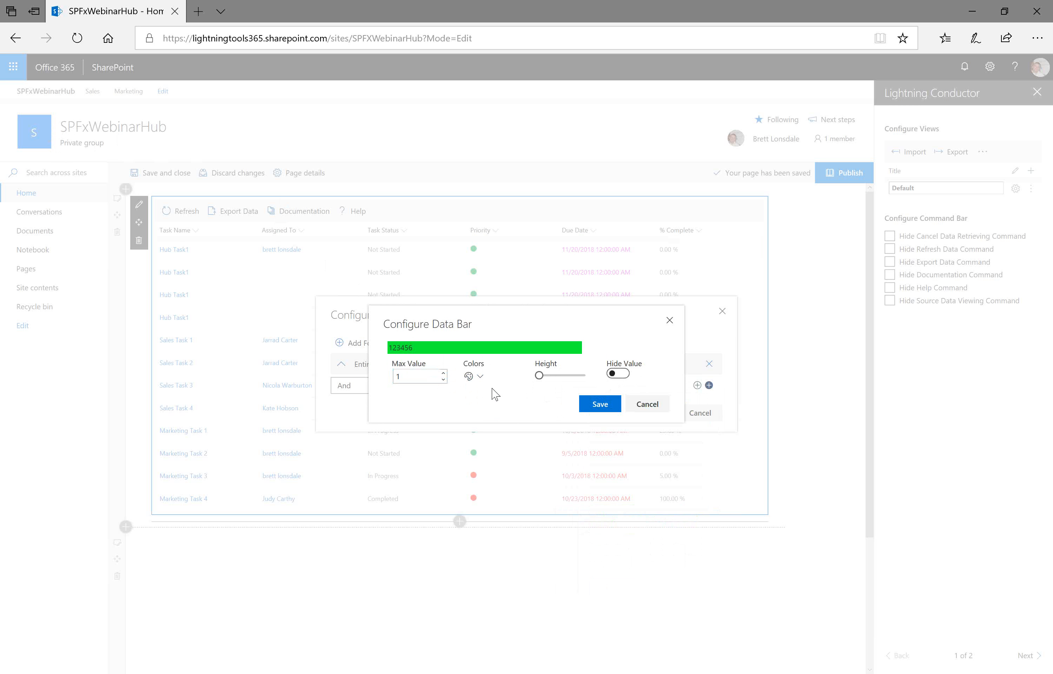
- Set the data bar's right color to light blue 1f98f4 for a gradient
click(480, 375)
mouse_move(498, 411)
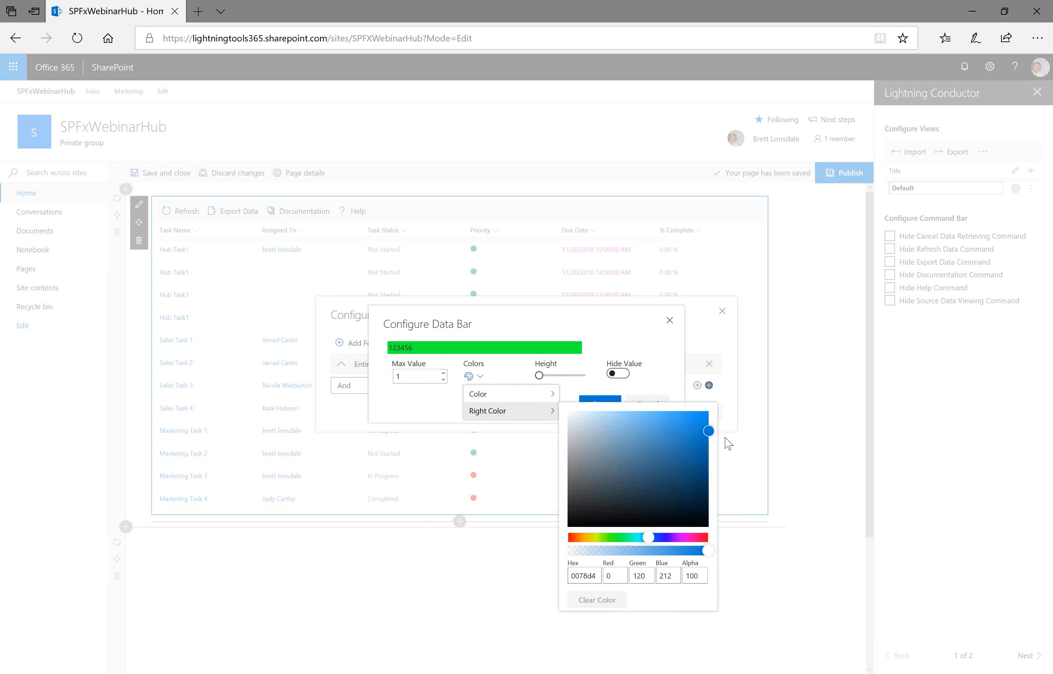
click(691, 416)
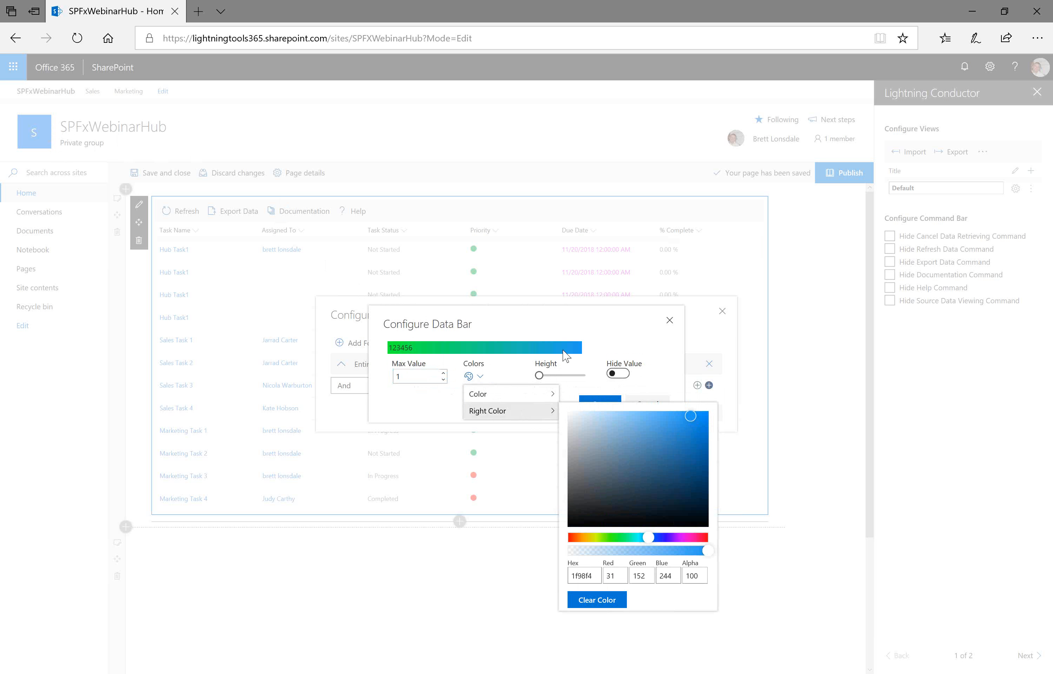
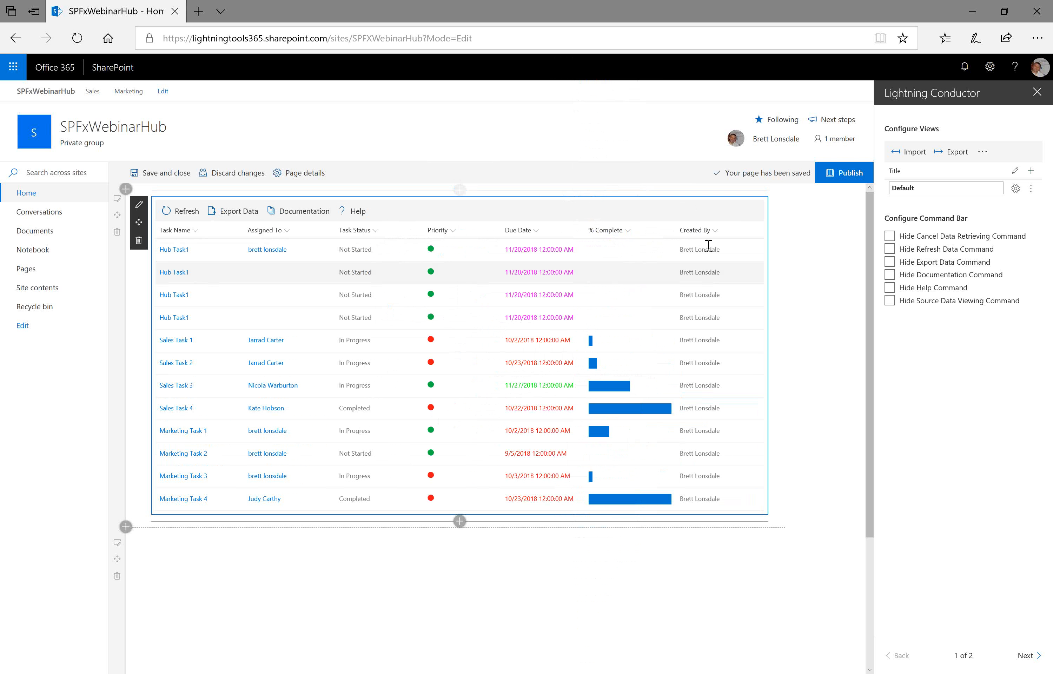
- Move the Created By column one position left, ahead of % Complete
click(715, 230)
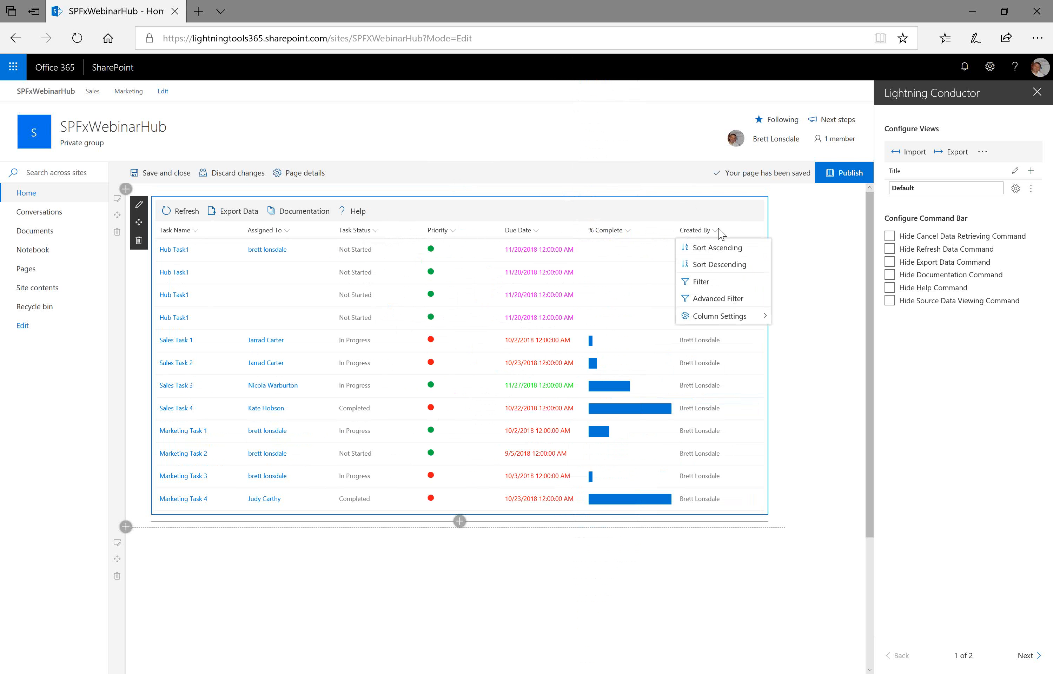
click(801, 333)
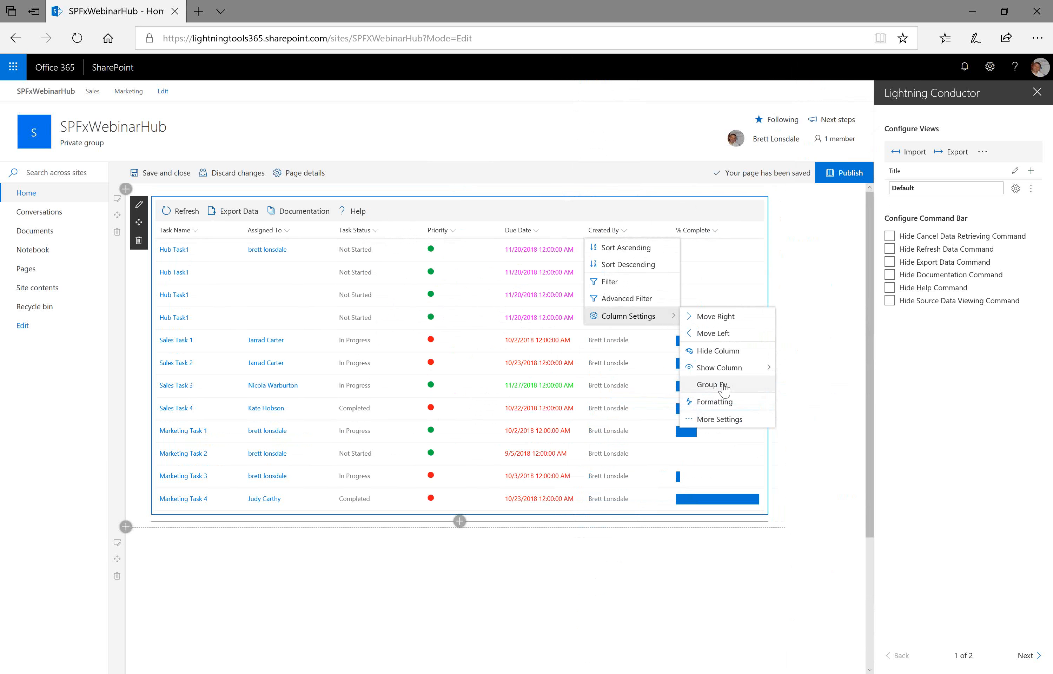
- Group the tasks grid by the Task Status column
click(375, 230)
mouse_move(401, 322)
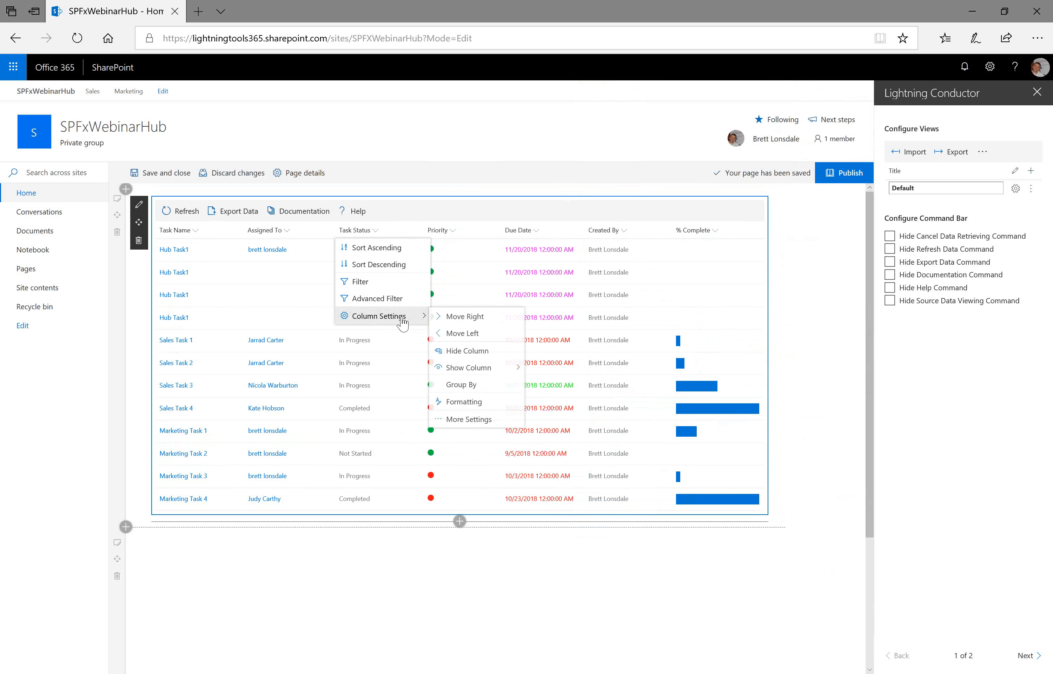
click(477, 383)
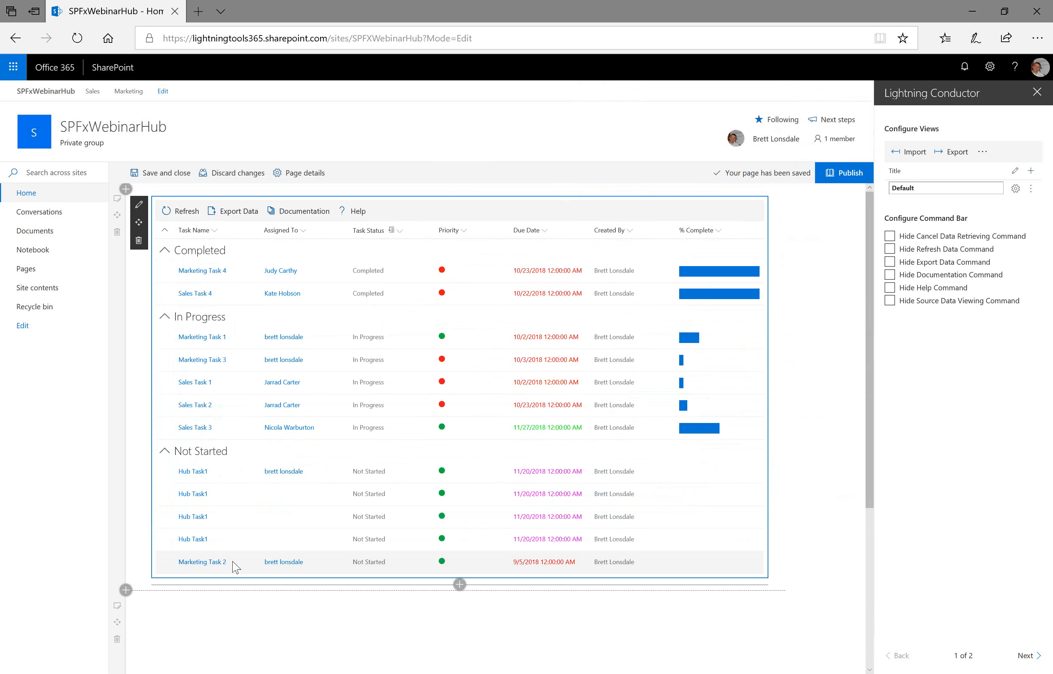
- Build an Advanced Filter with Or logic: Priority equals (1) High plus a % Complete condition
click(392, 235)
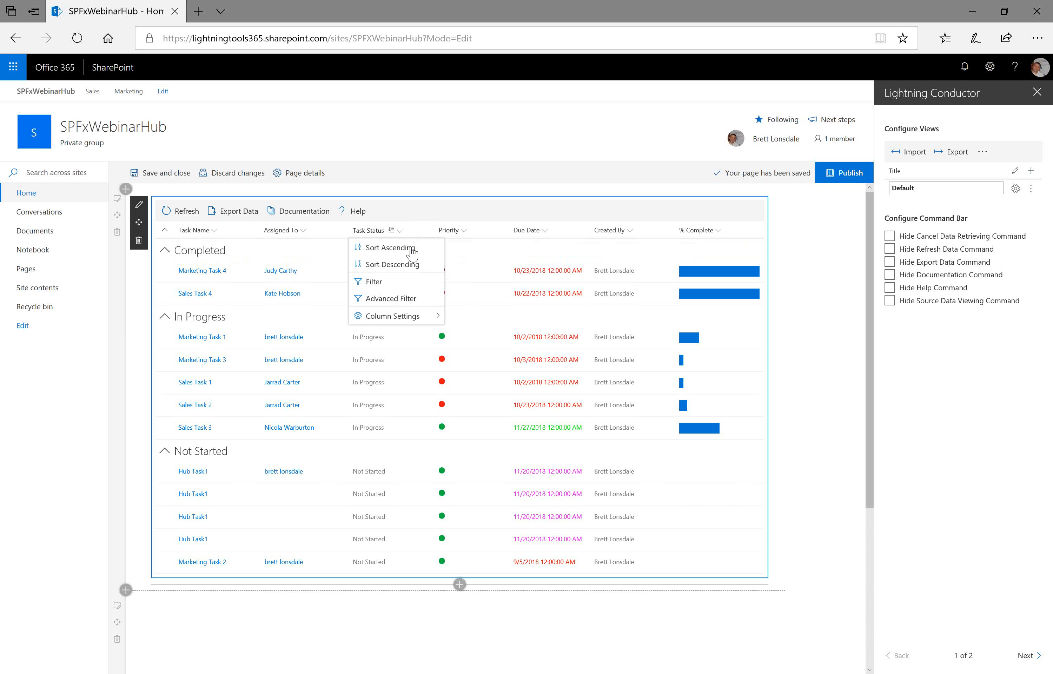
click(407, 301)
click(356, 354)
click(349, 375)
click(696, 353)
click(392, 351)
click(392, 376)
click(659, 351)
click(571, 367)
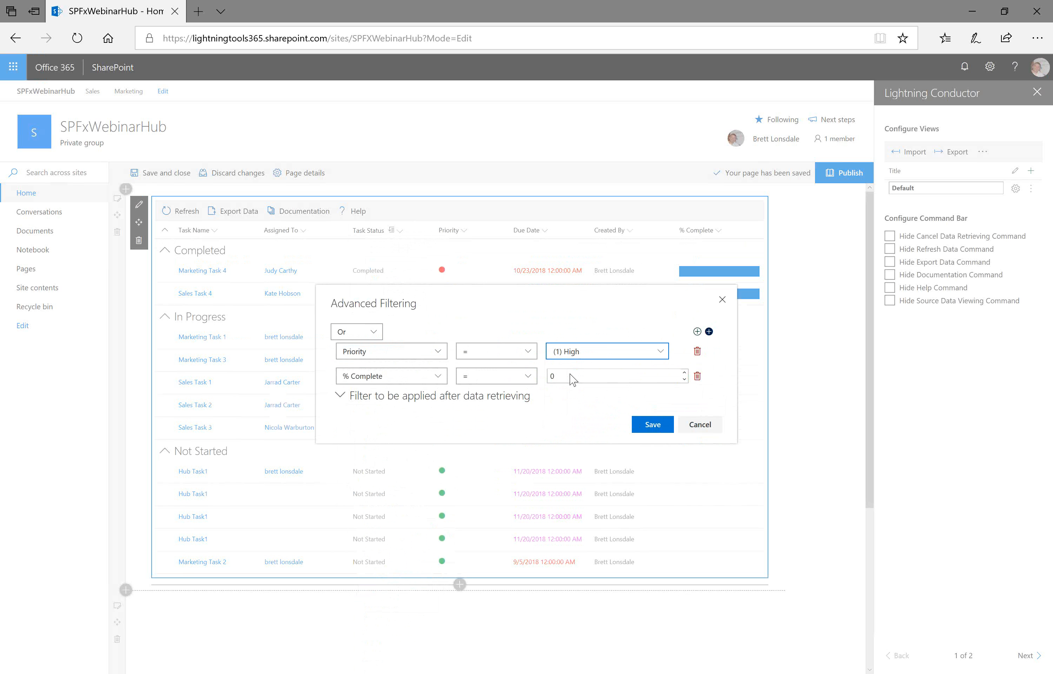
- Switch the second filter condition's field to Due Date and cancel the Advanced Filtering dialog
click(422, 383)
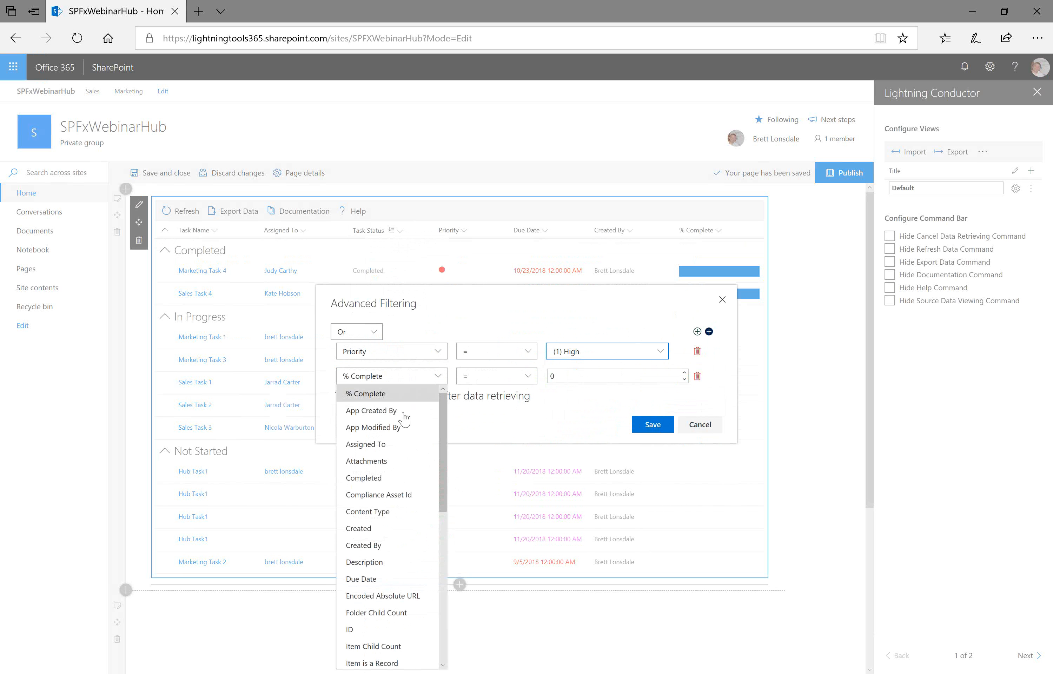
click(388, 579)
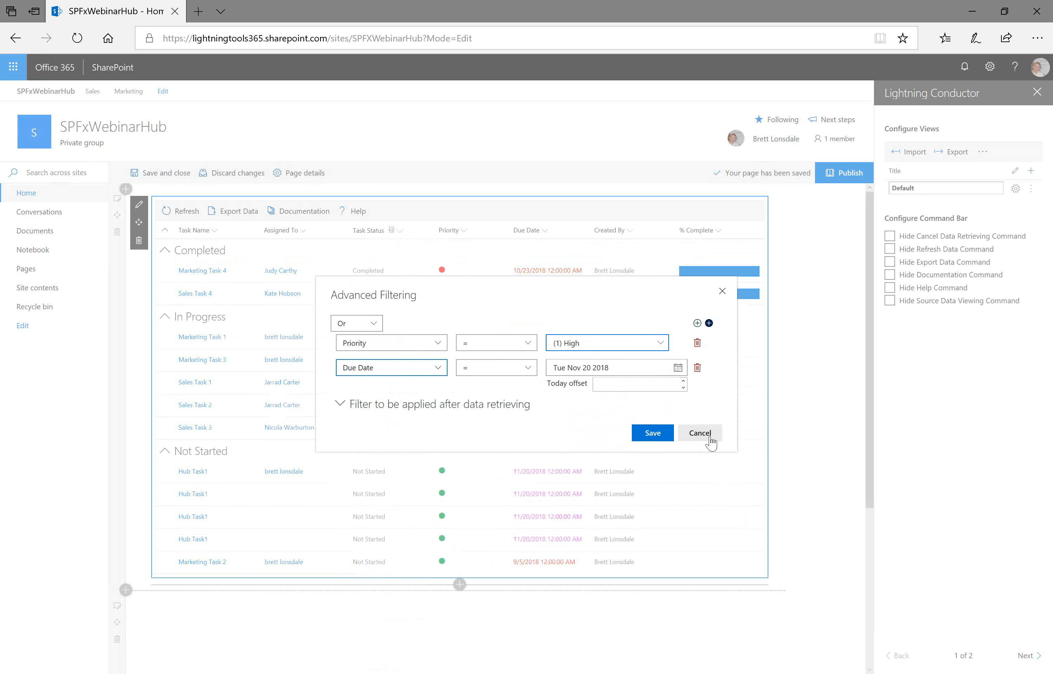
click(692, 442)
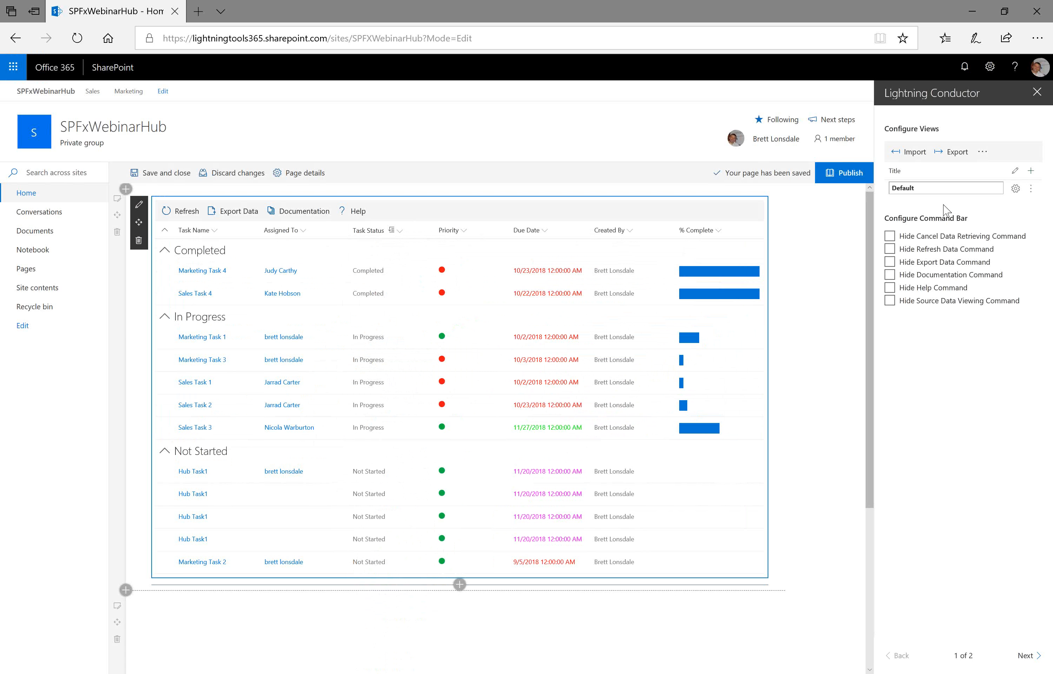
- Rename the Default view to All Tasks
click(909, 193)
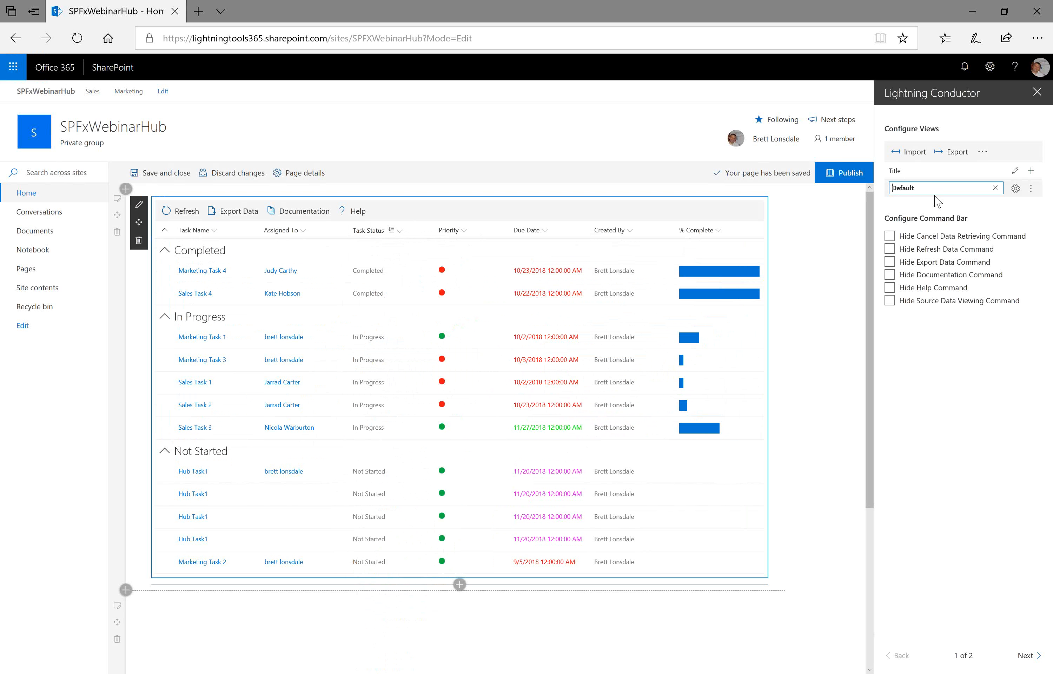
key(Delete)
key(Delete)
key(Delete)
key(Delete)
key(Delete)
key(Delete)
text(All Tasks)
- Add a new view and name it My Tasks
click(1030, 172)
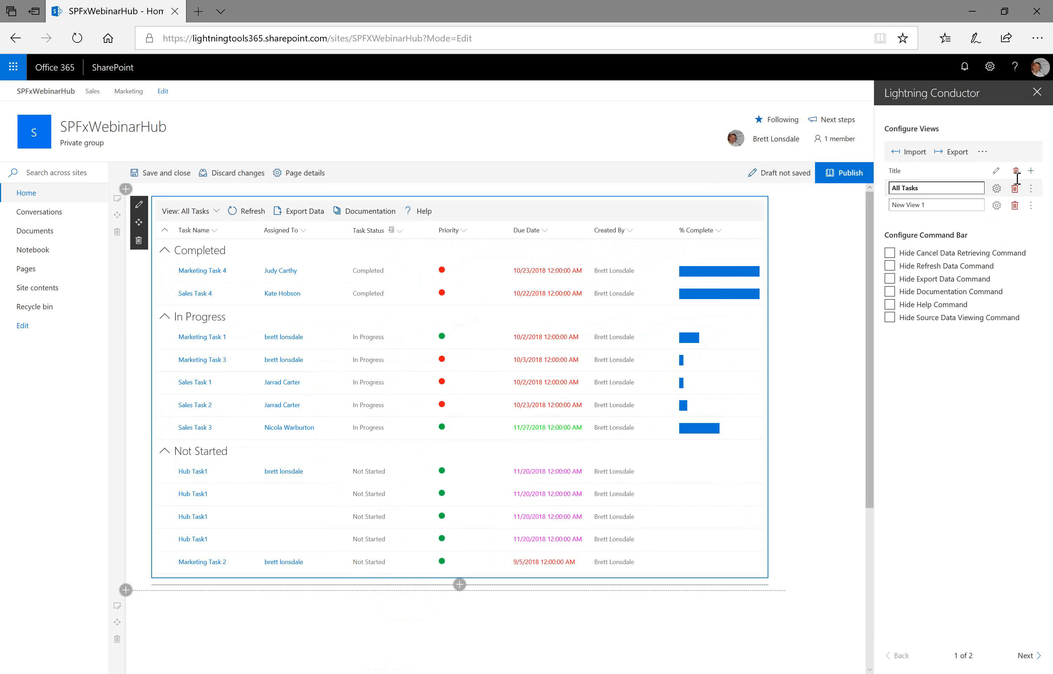
click(965, 207)
key(Home)
key(Delete)
key(Delete)
key(Delete)
key(Delete)
key(Delete)
key(Delete)
key(Delete)
key(Delete)
key(Delete)
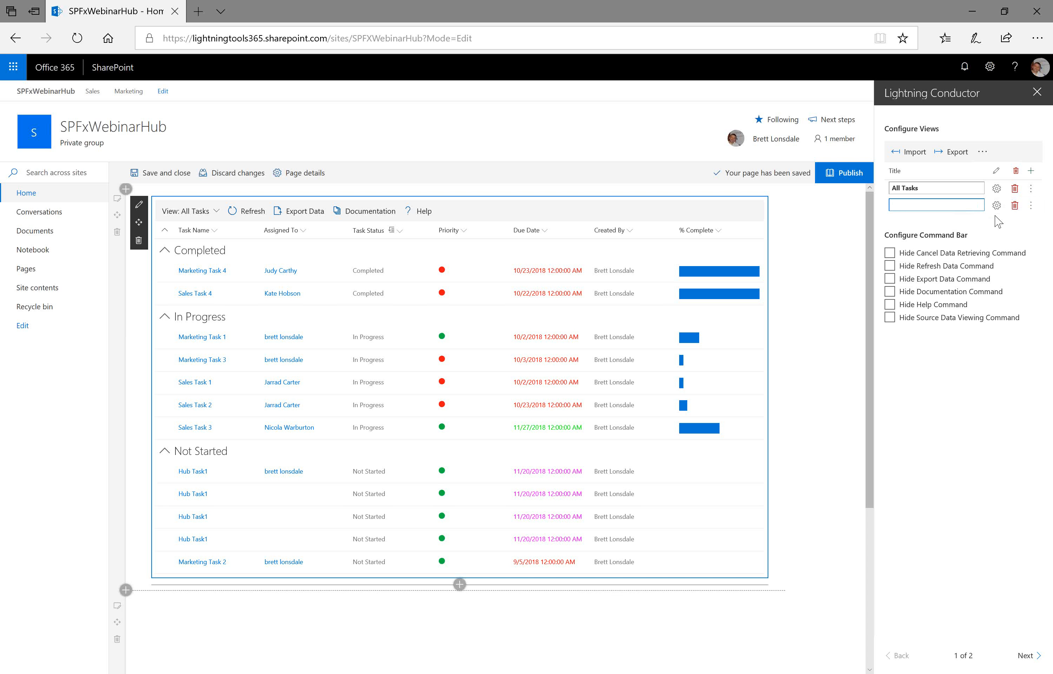
text(My Takss)
key(BackSpace)
key(BackSpace)
key(BackSpace)
text(sks)
- Quick-configure the My Tasks view to show the Tasks list refined to My Tasks from the current site, and save
click(996, 206)
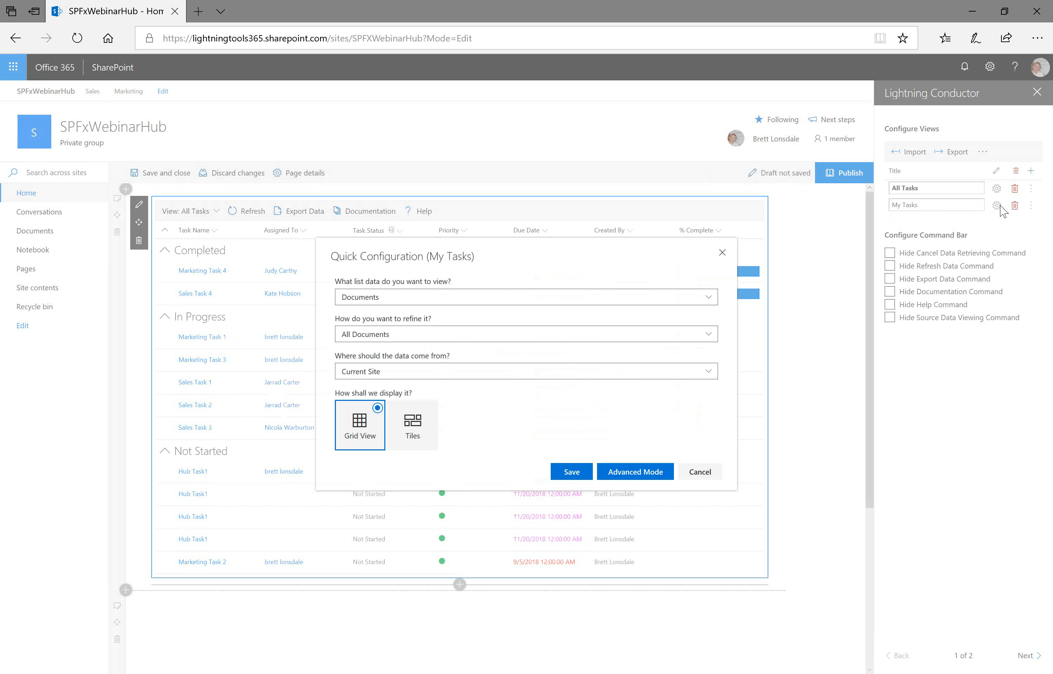
click(723, 298)
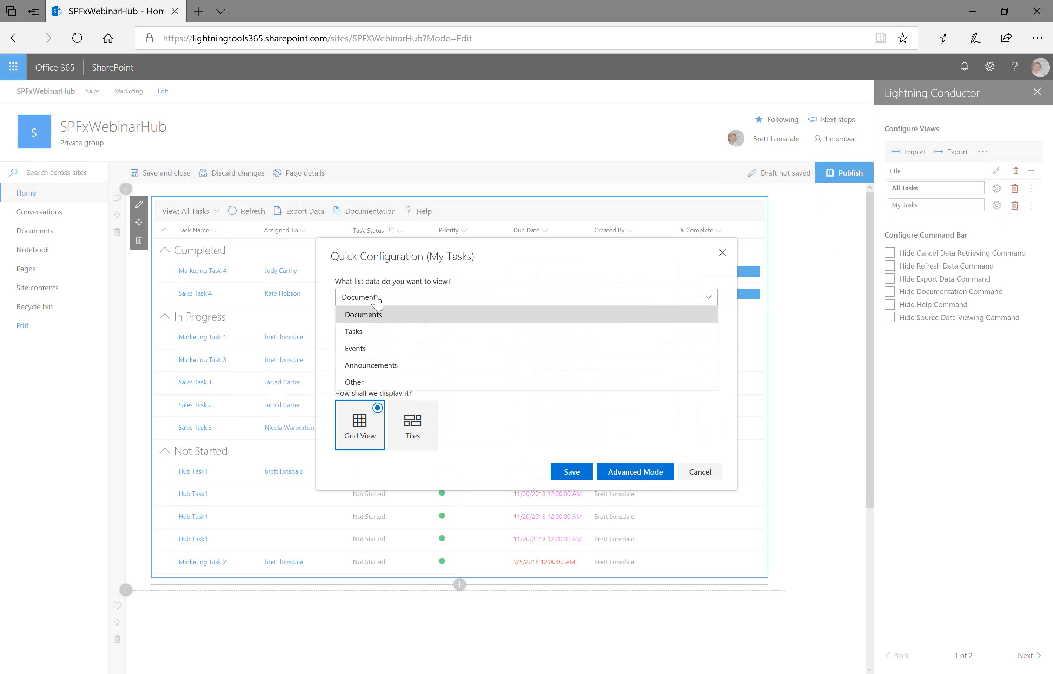
click(376, 332)
click(376, 334)
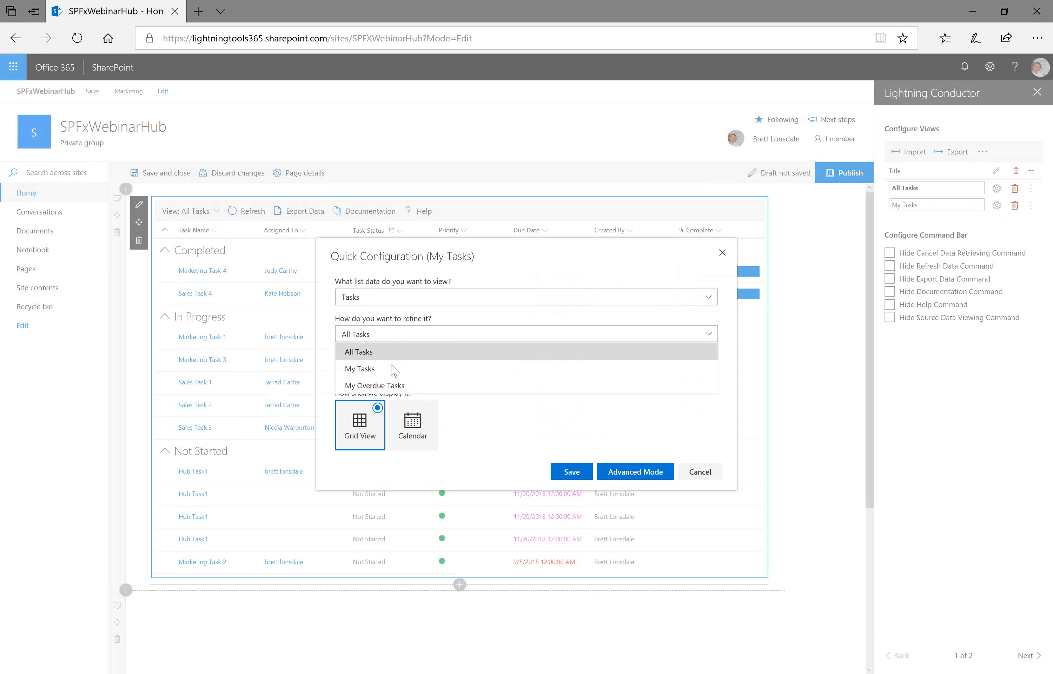
click(372, 371)
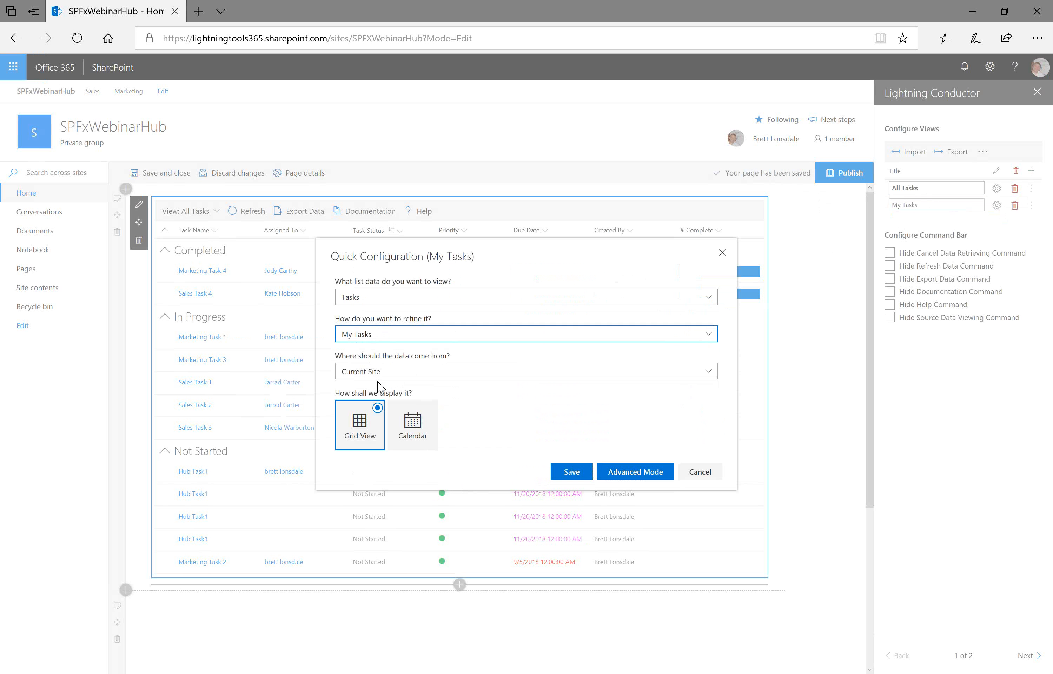
click(405, 374)
click(398, 439)
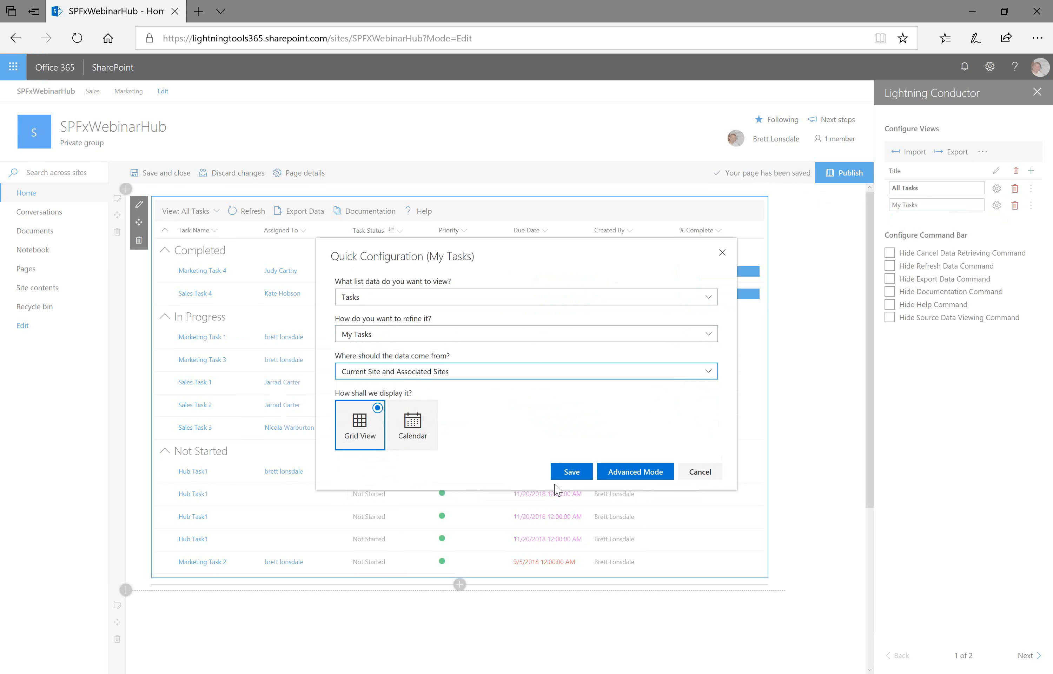
click(571, 477)
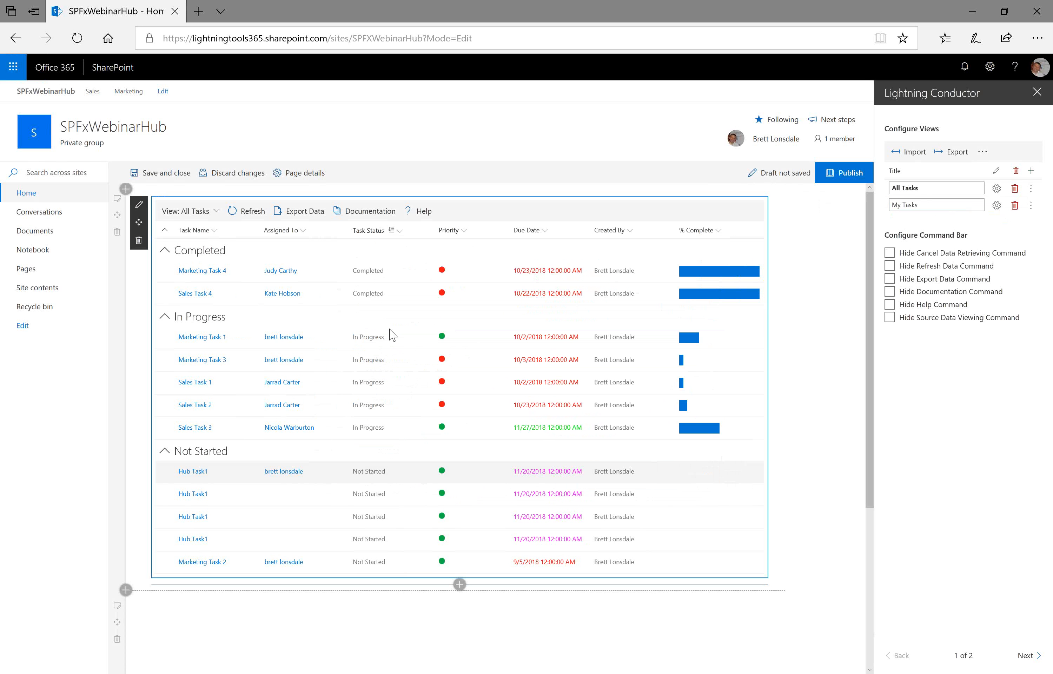
- Switch the grid to the My Tasks view and back to All Tasks
click(215, 211)
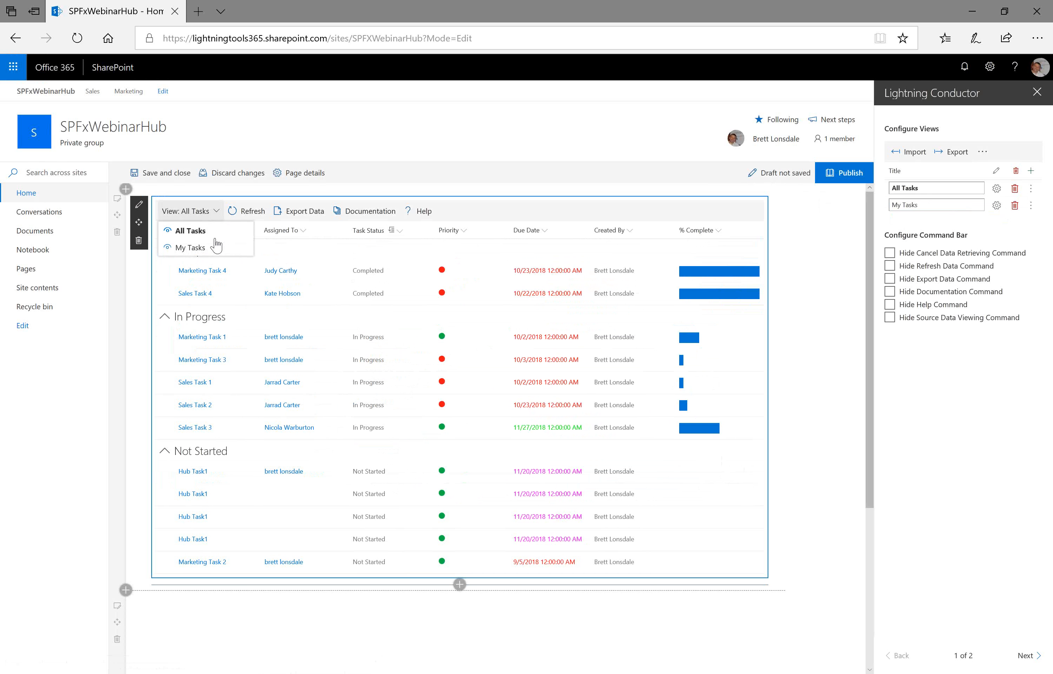
click(216, 254)
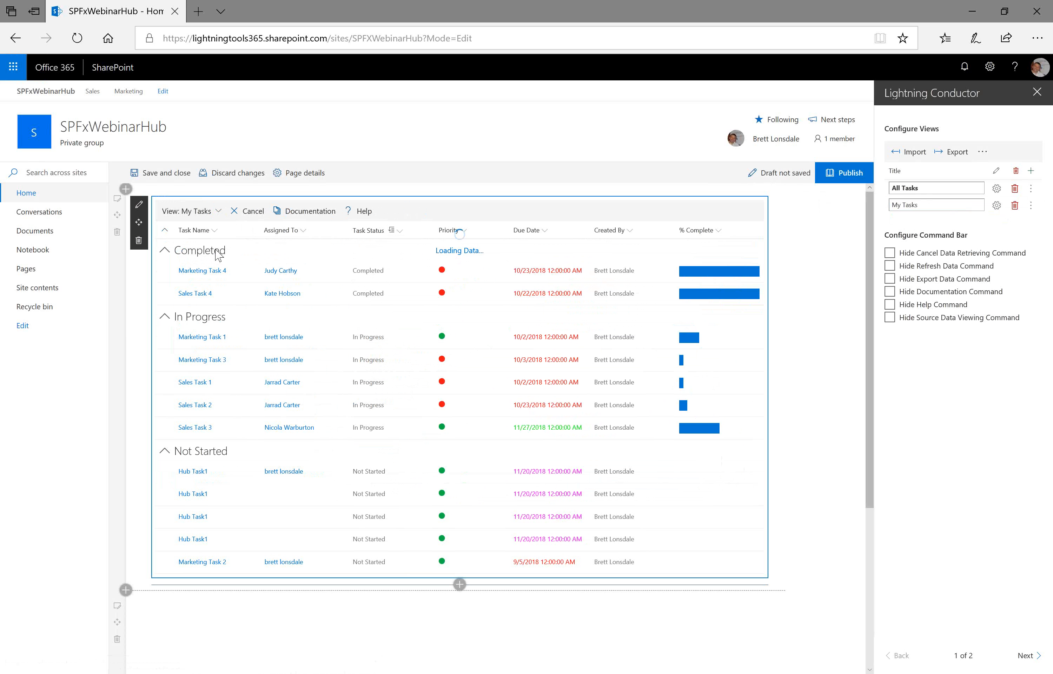
click(217, 220)
click(223, 233)
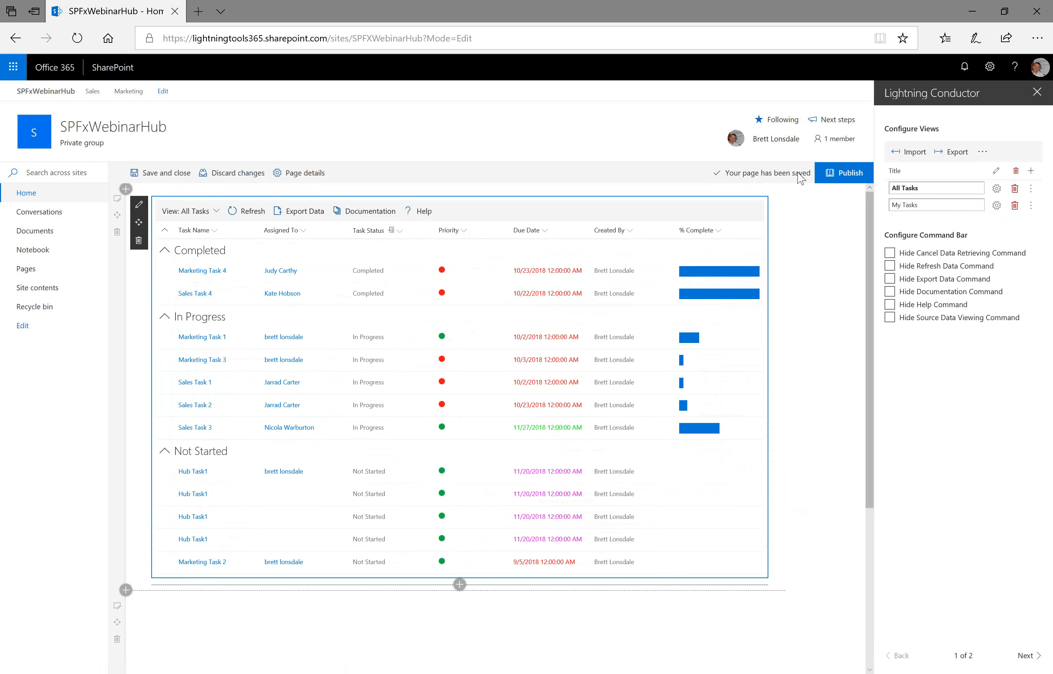
- Clone the All Tasks view and rename the copy All Tasks By Priority
click(1031, 190)
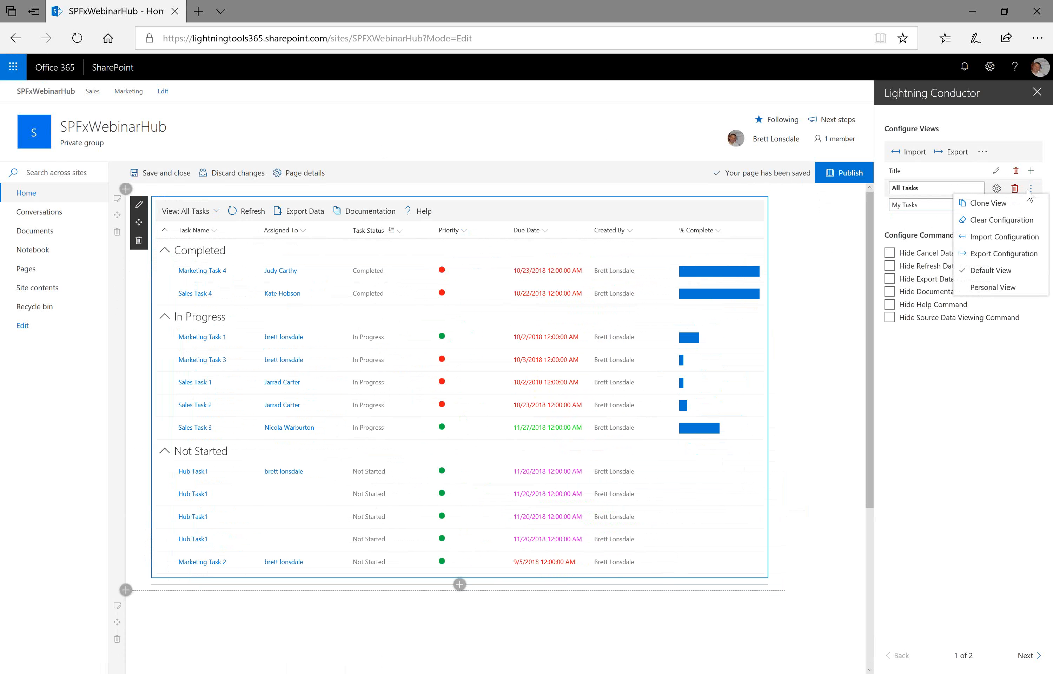
click(988, 203)
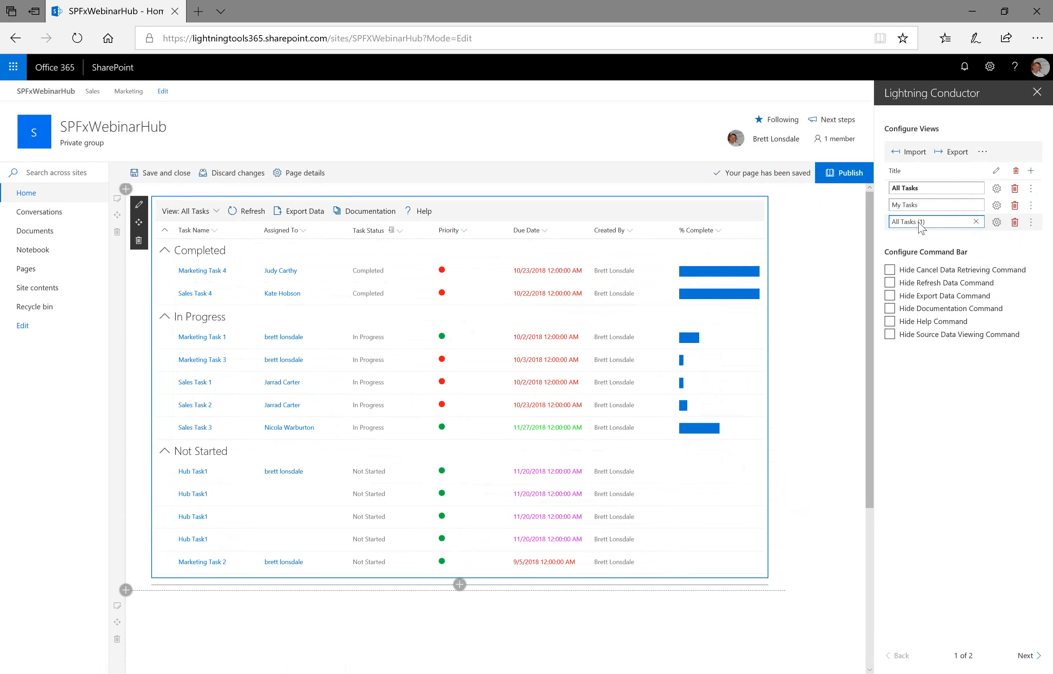
key(Delete)
key(Delete)
key(Delete)
key(Delete)
key(Delete)
key(Delete)
key(Delete)
key(Delete)
key(Delete)
key(Delete)
key(Delete)
key(Delete)
key(Delete)
text(All Tasks By Priority)
click(1019, 246)
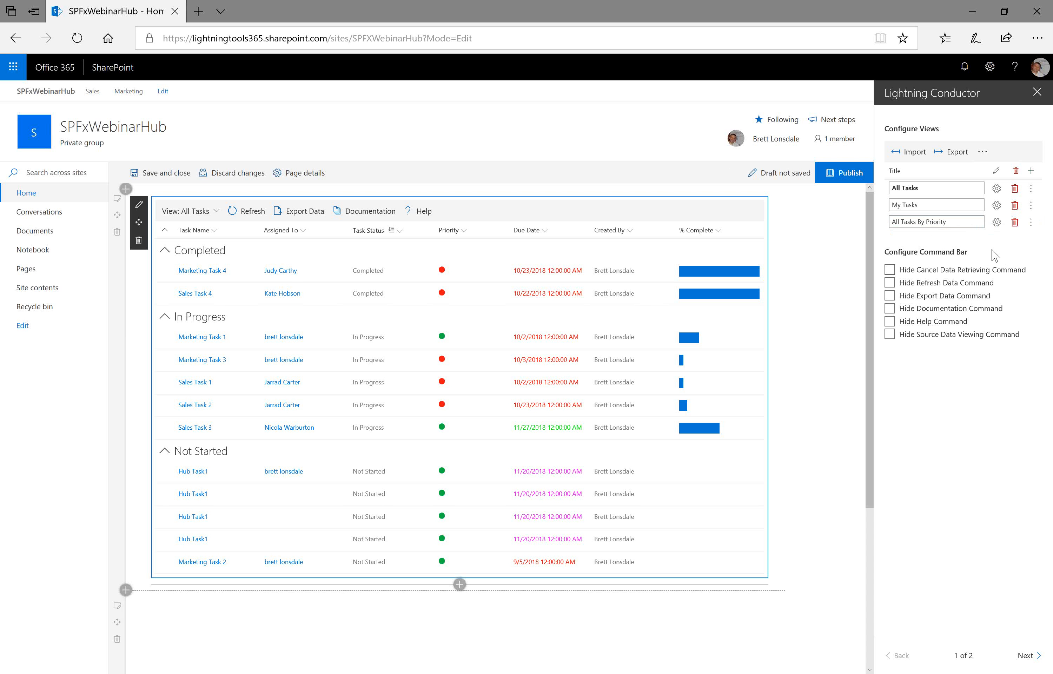
- Switch the grid to the All Tasks By Priority view and back to All Tasks
click(217, 210)
click(224, 265)
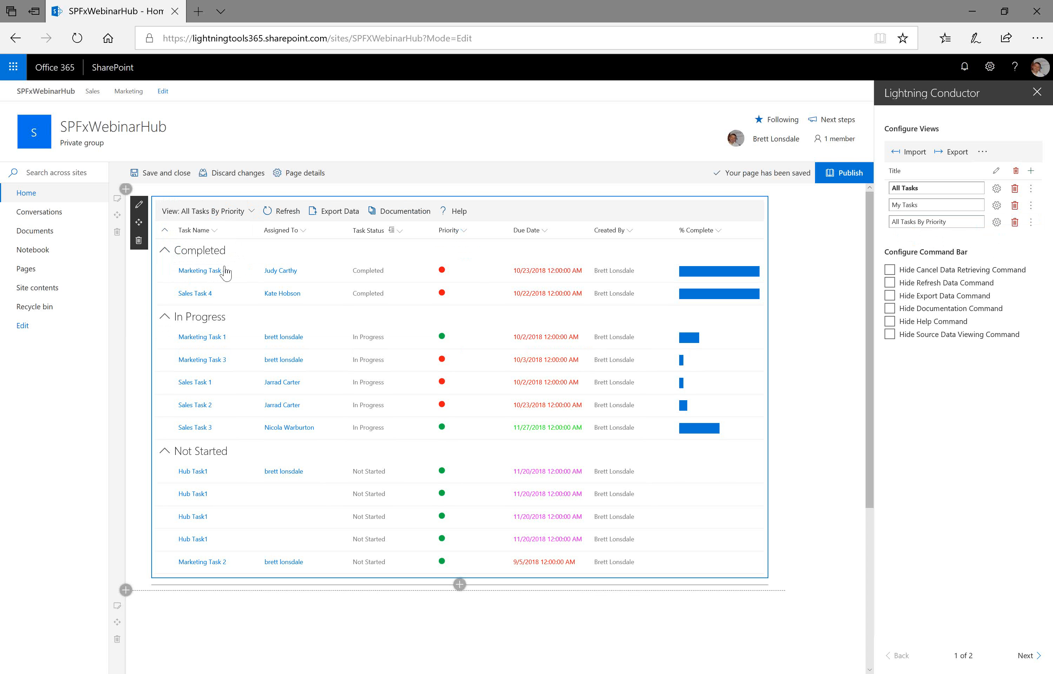
click(246, 213)
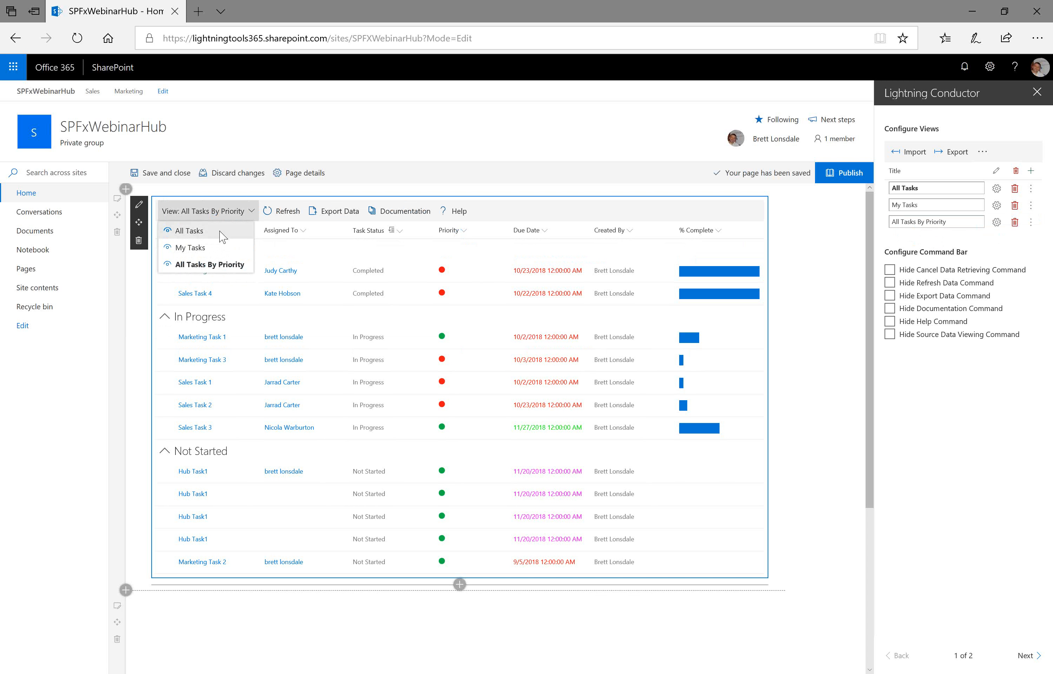
click(221, 238)
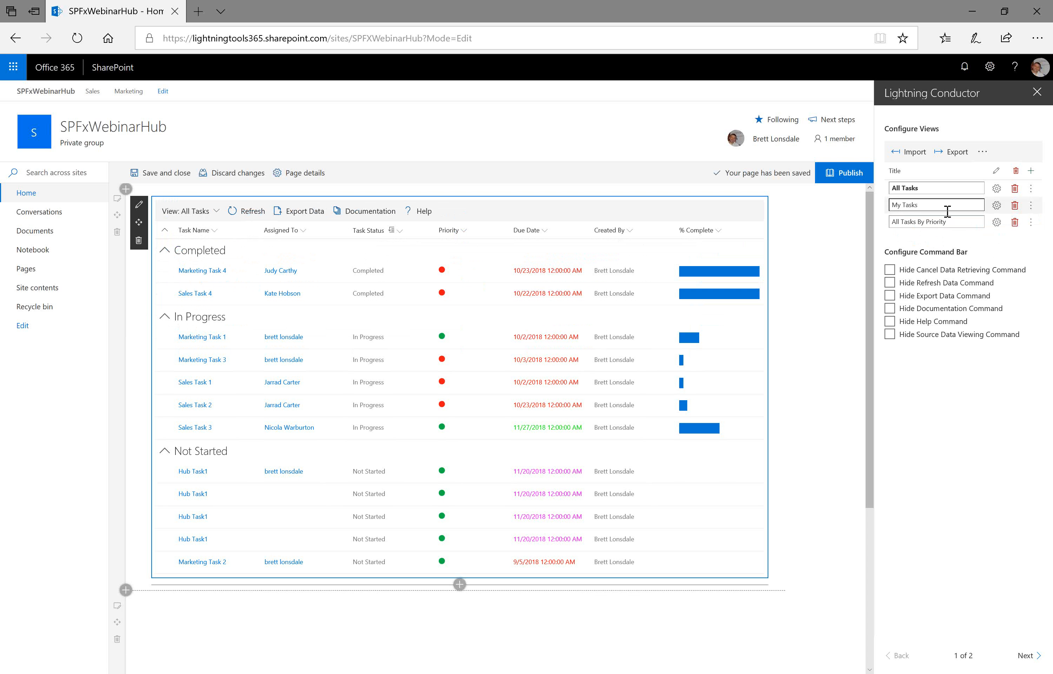
- Add a new view and quick-configure it to show the Tasks list as a Calendar, then save
click(1031, 171)
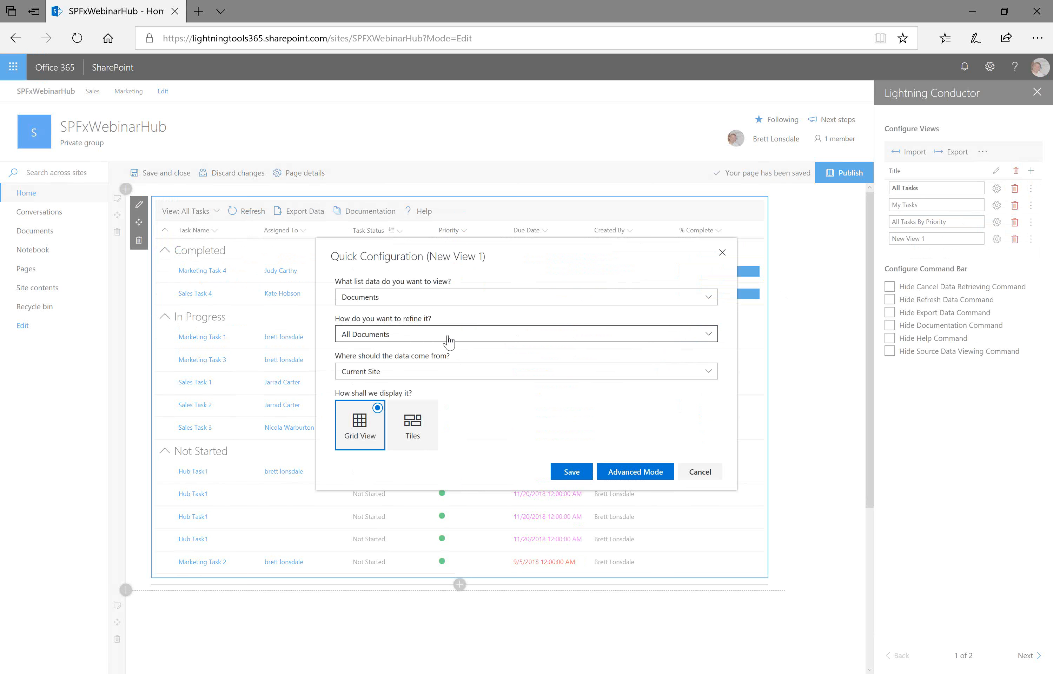
click(445, 335)
click(411, 352)
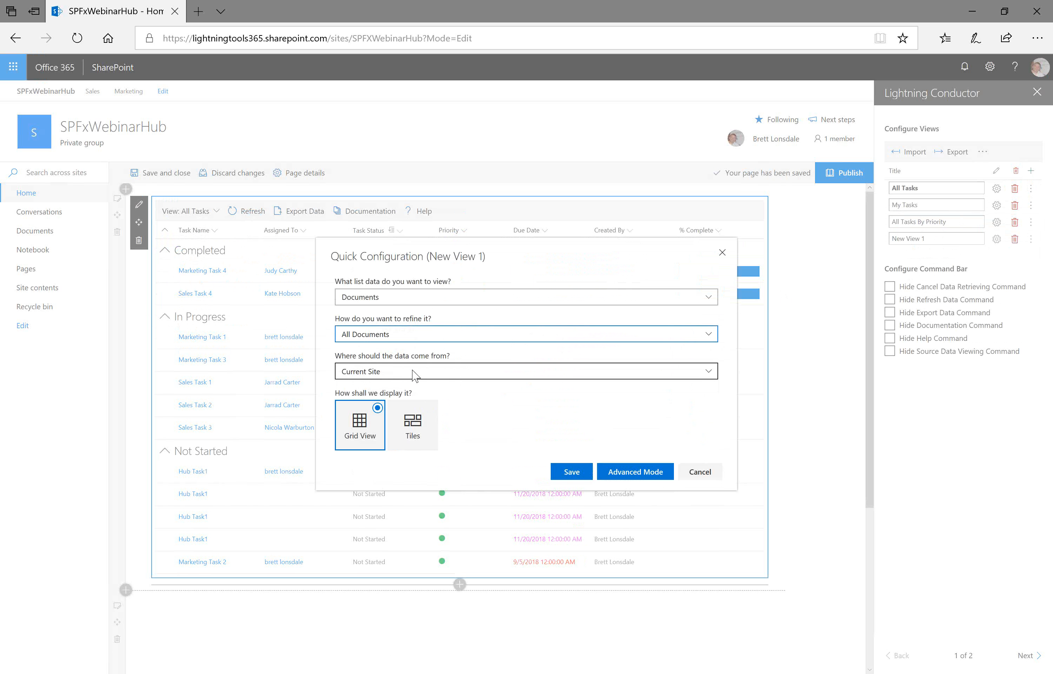
click(407, 431)
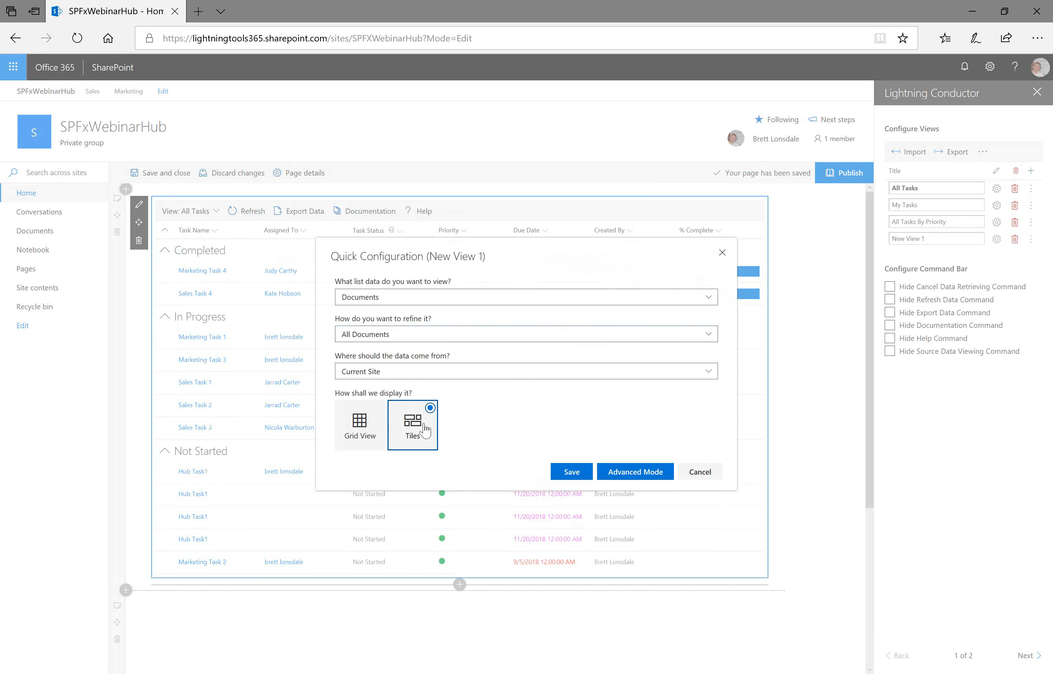
click(370, 423)
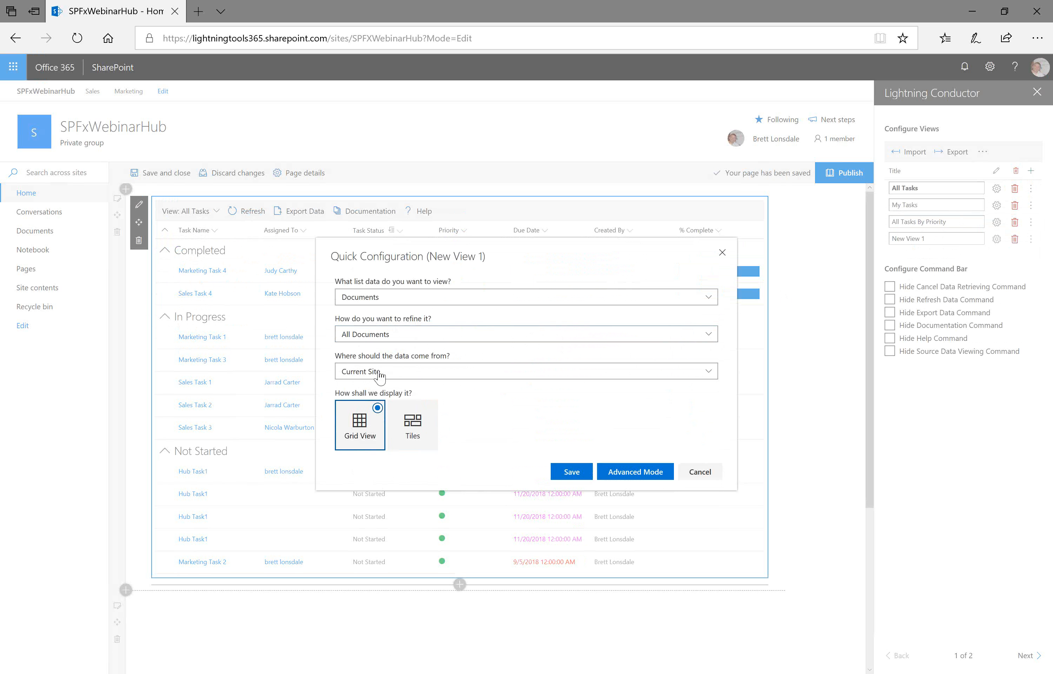
click(394, 299)
click(398, 333)
click(526, 371)
click(443, 407)
click(412, 425)
click(571, 472)
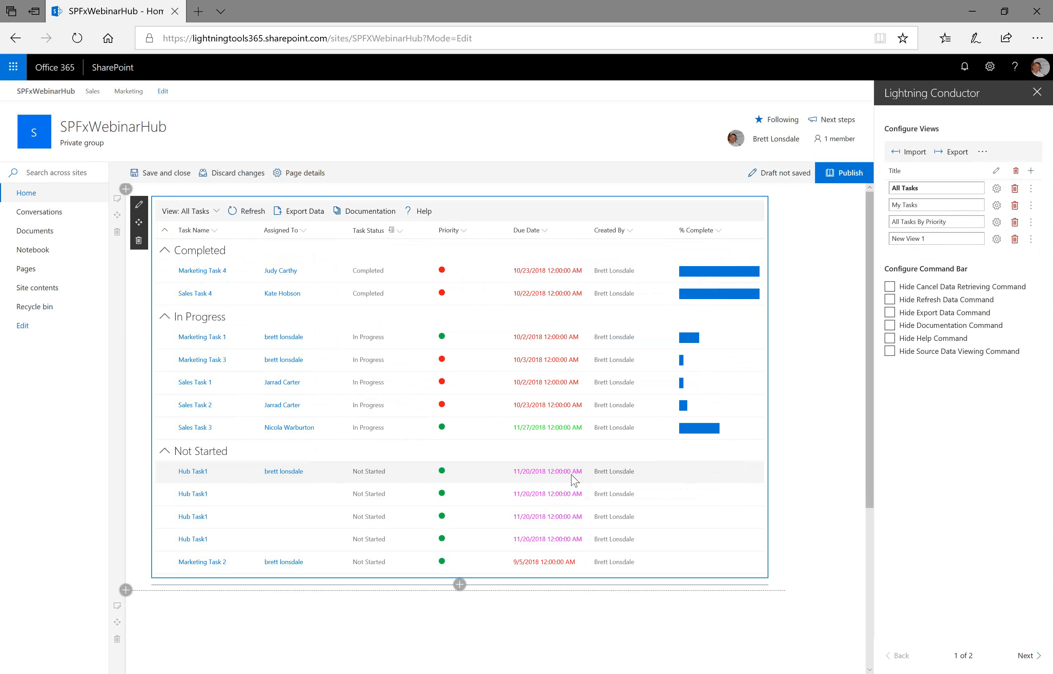
- Preview New View 1's calendar in day and month layouts, then delete that view
click(208, 211)
click(226, 281)
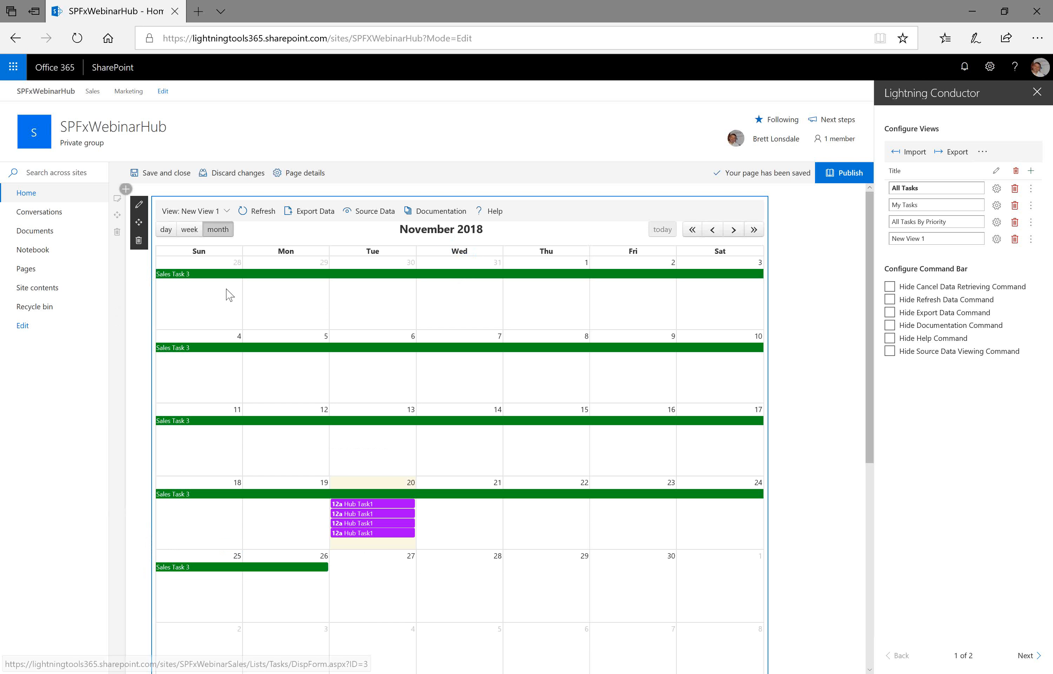
click(168, 231)
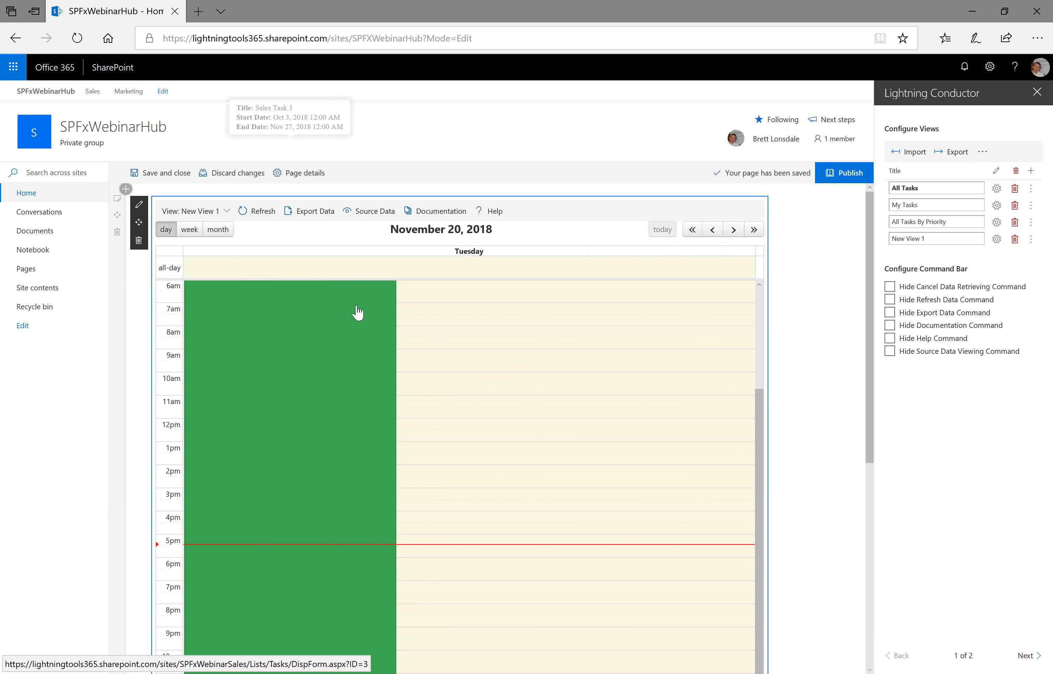
click(223, 232)
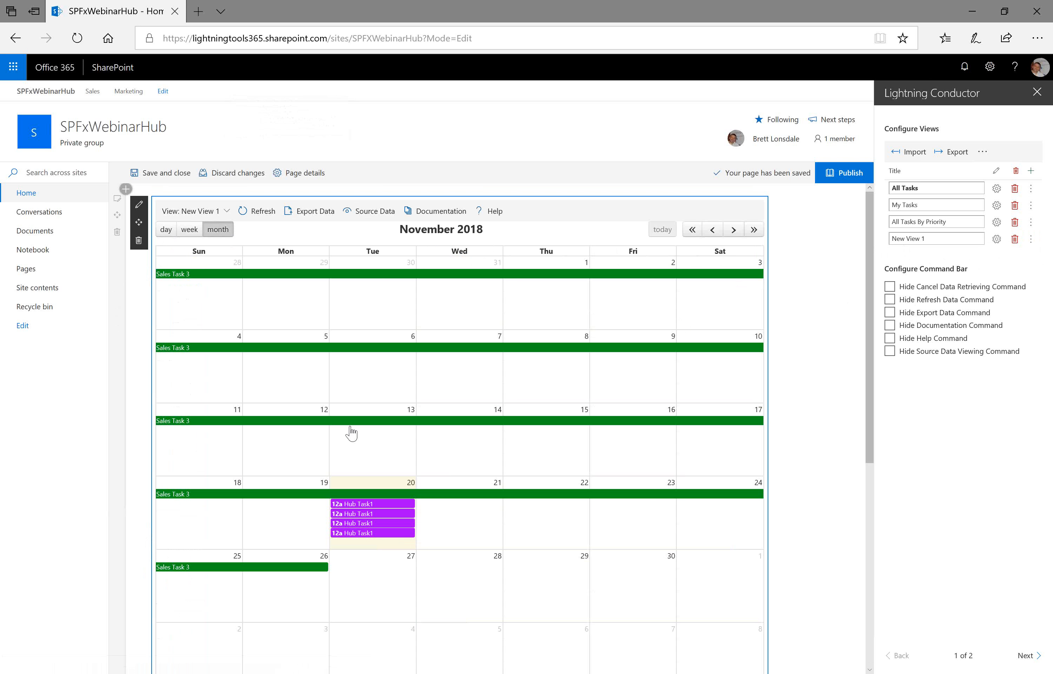
click(1013, 240)
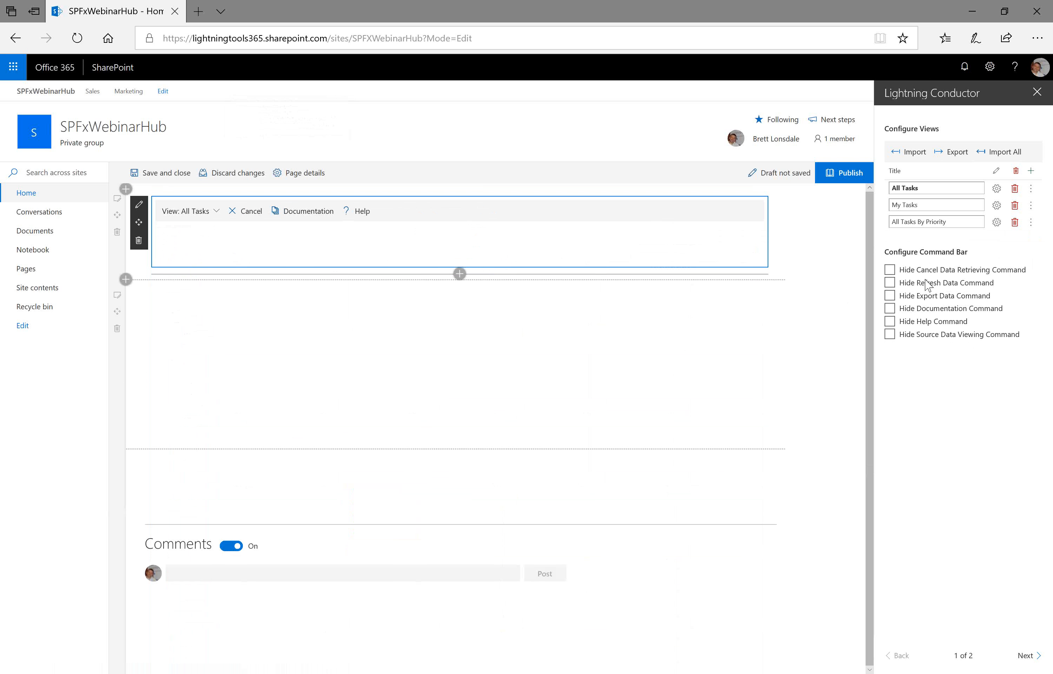
- Delete the All Tasks By Priority and My Tasks views
click(1015, 223)
click(1015, 206)
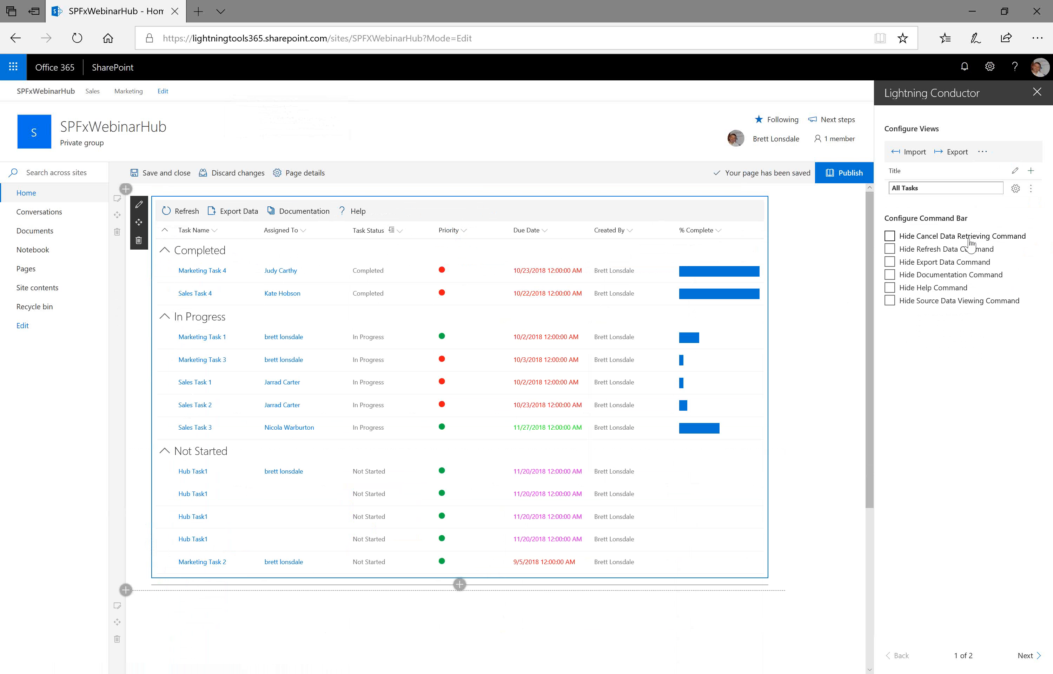
- Add a new view and open its configuration in Advanced Mode
click(1030, 171)
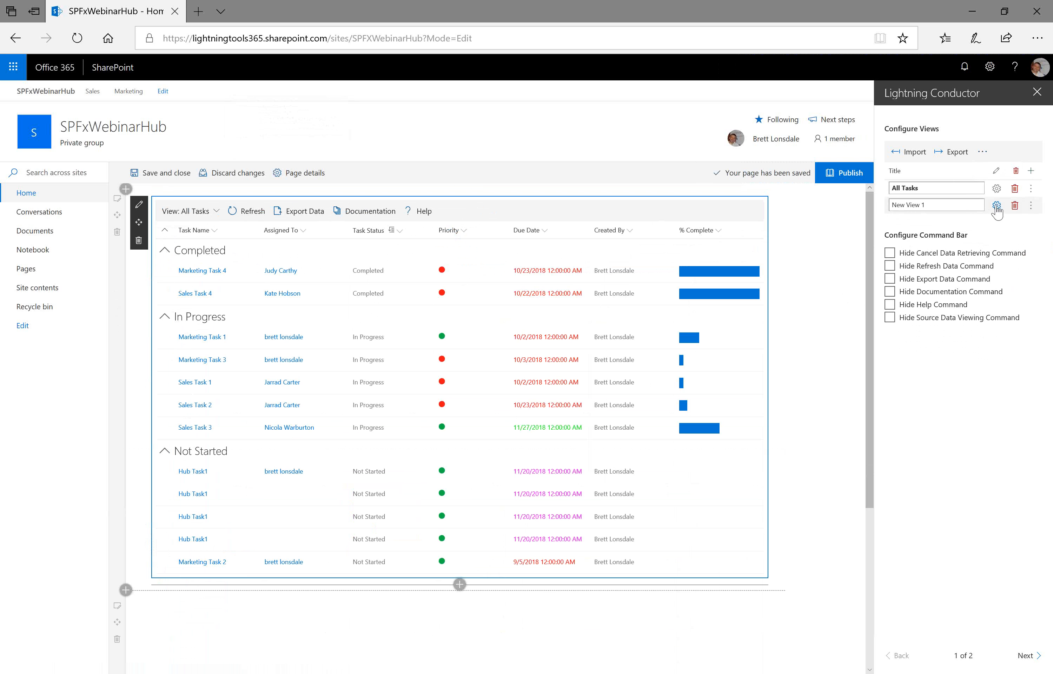
click(996, 206)
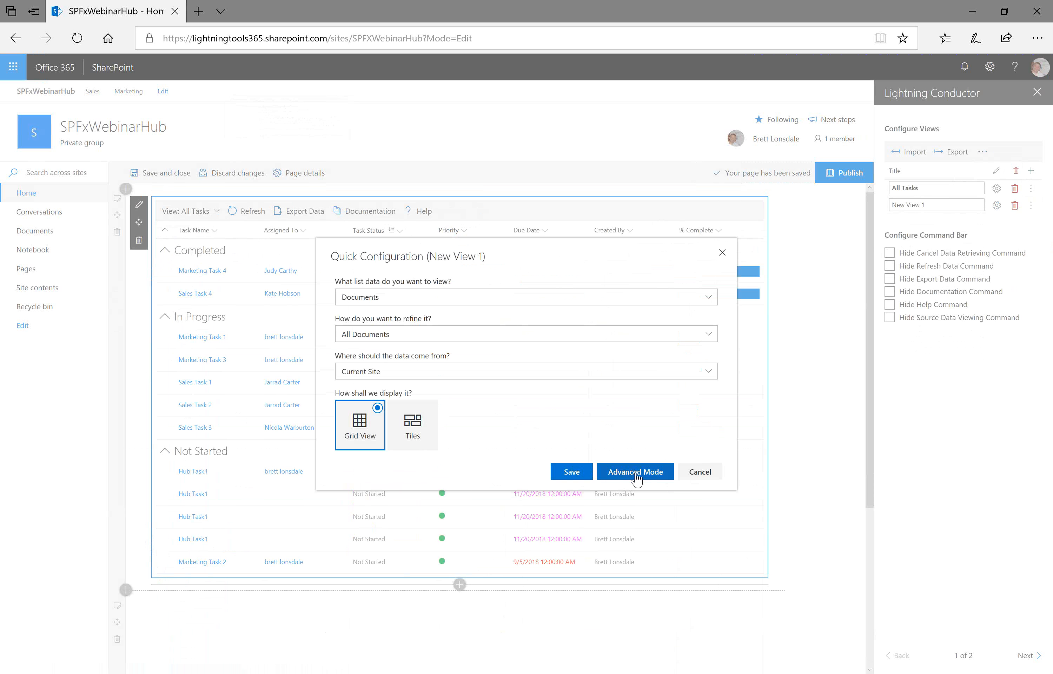
click(650, 475)
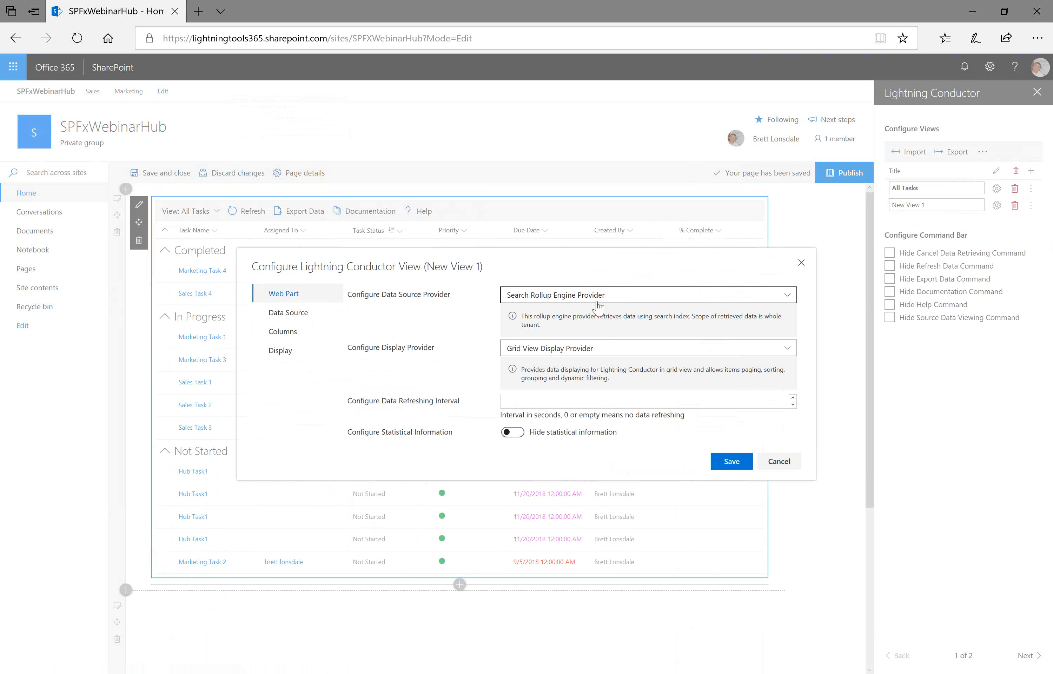
- Set the data source provider to Object Model Rollup Engine Provider and preview its Data Source settings
click(647, 303)
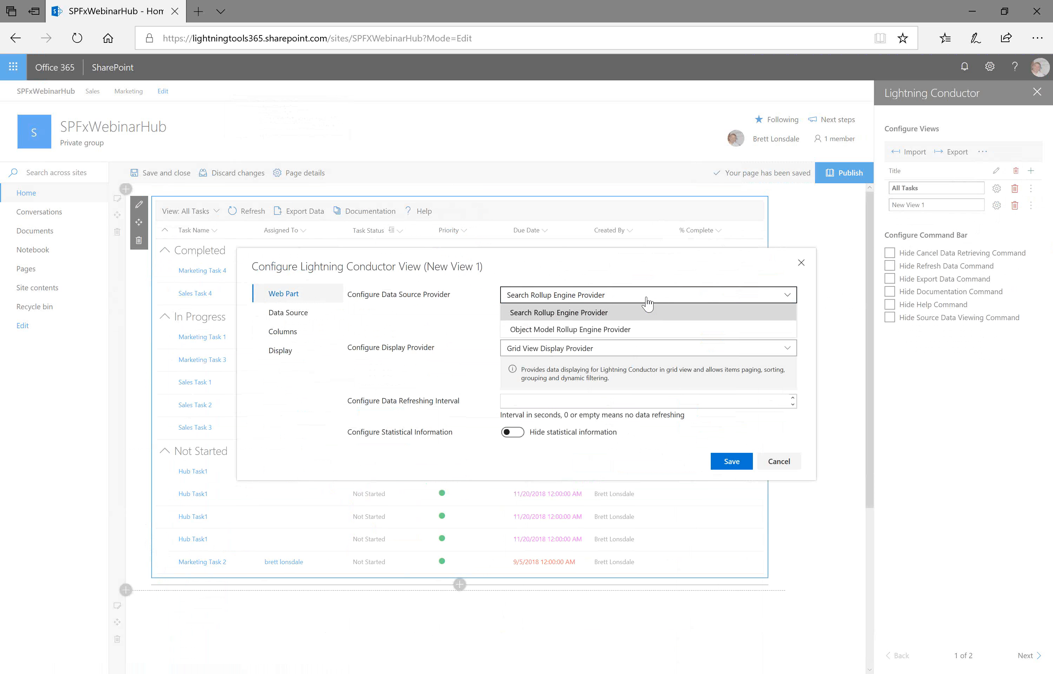
click(604, 329)
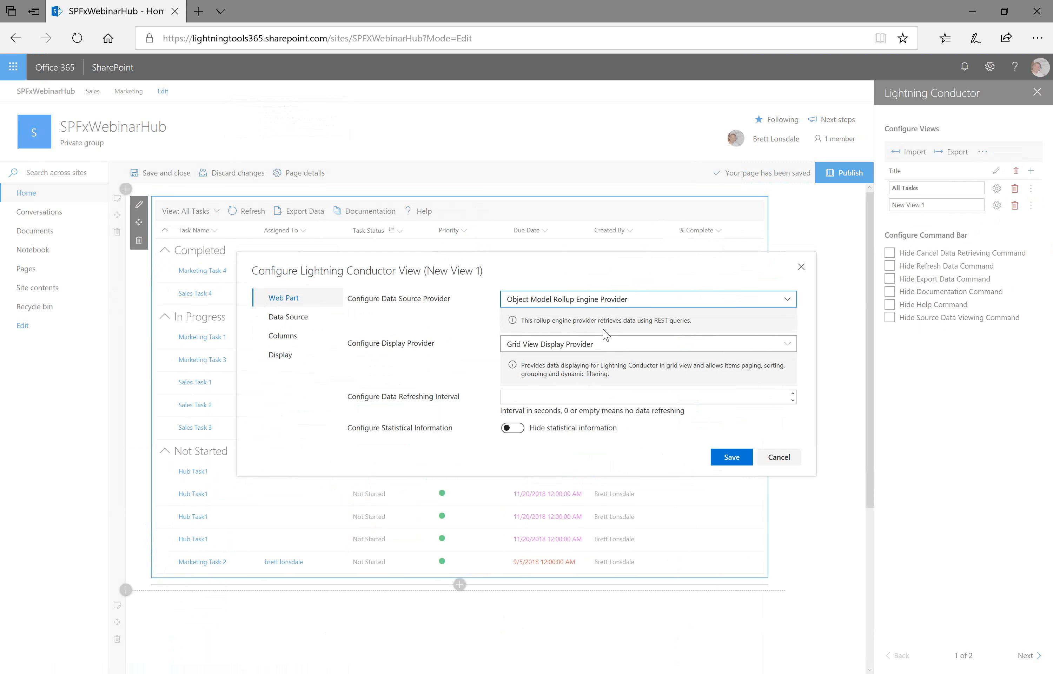
click(305, 319)
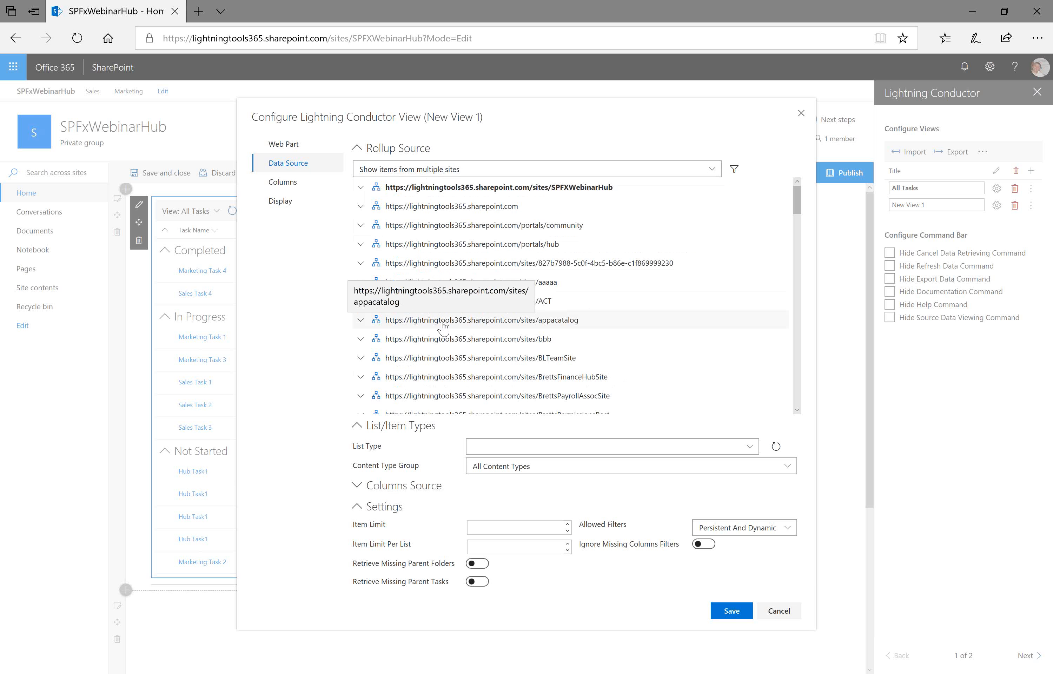
click(285, 144)
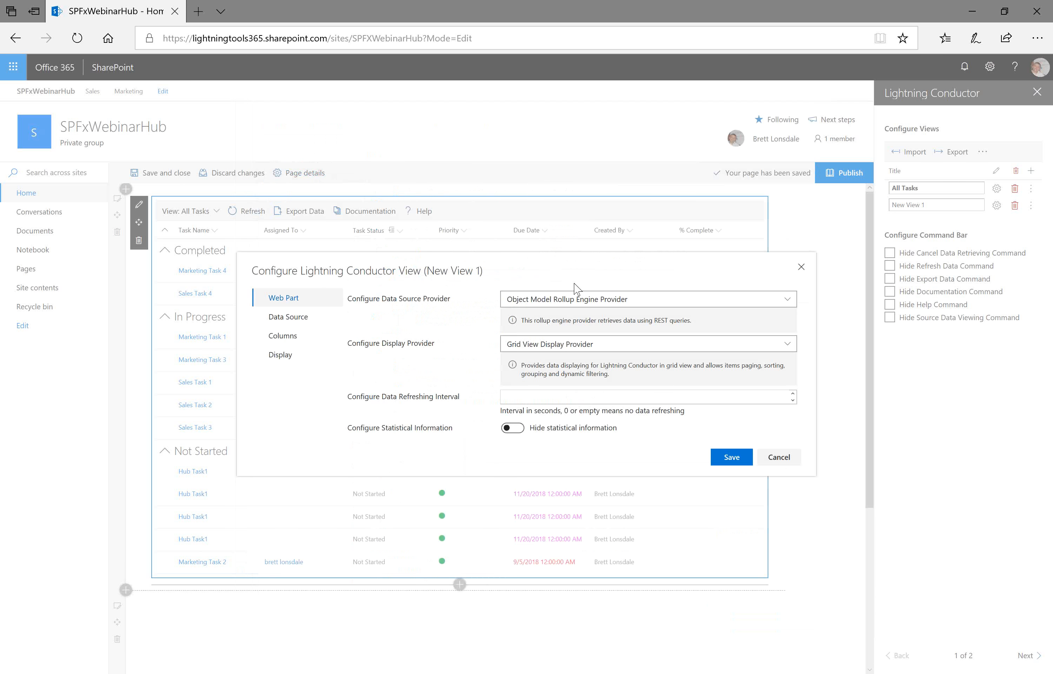
- Try the Search Rollup Engine Provider and view its search query settings
click(608, 303)
click(608, 316)
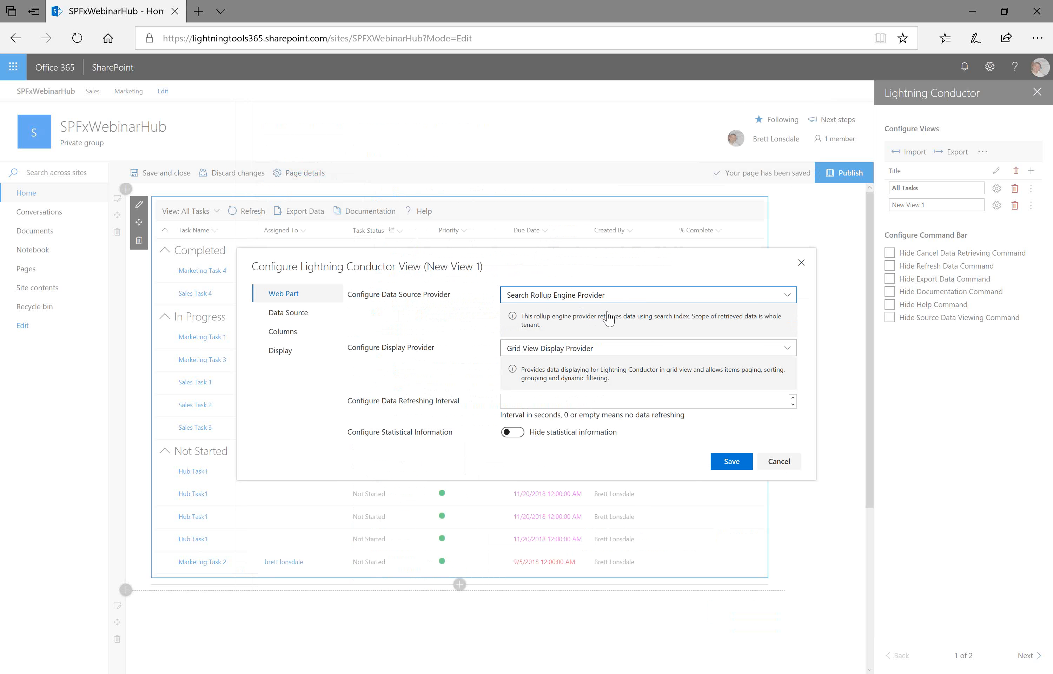
click(305, 315)
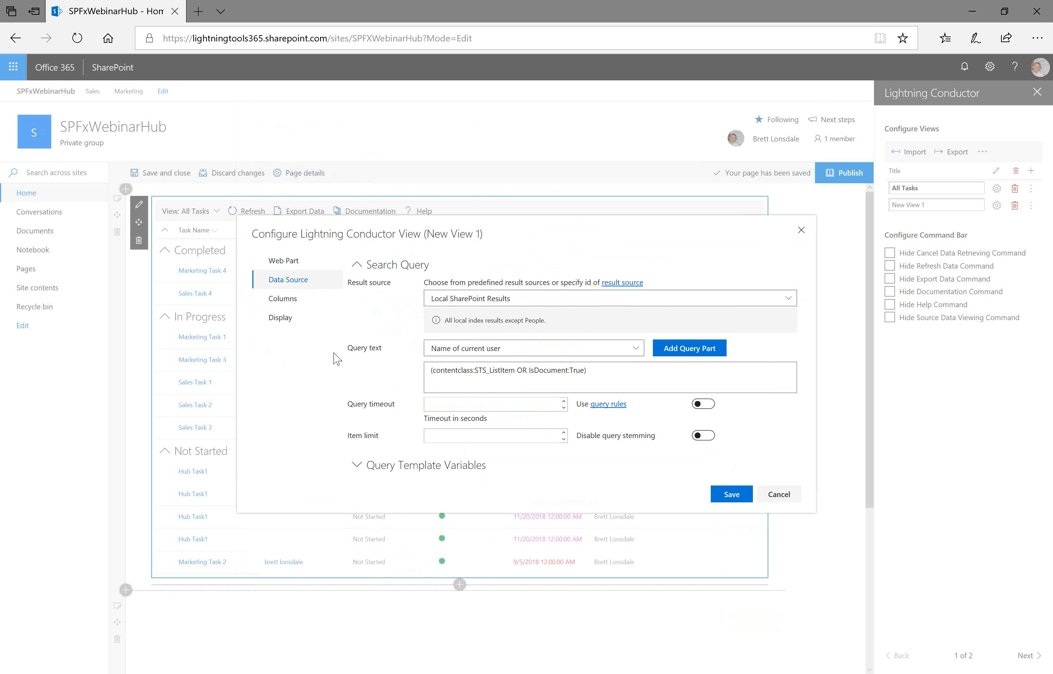
click(300, 262)
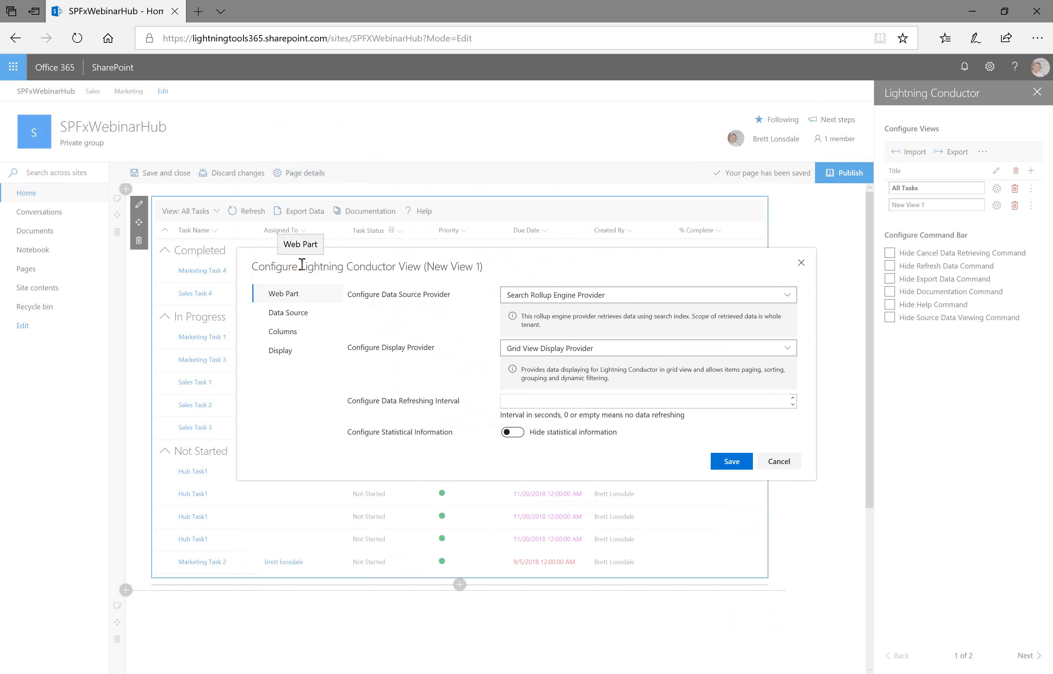
- Reselect Object Model Rollup Engine Provider and browse the display provider options, keeping Grid View Display Provider
click(546, 294)
click(555, 329)
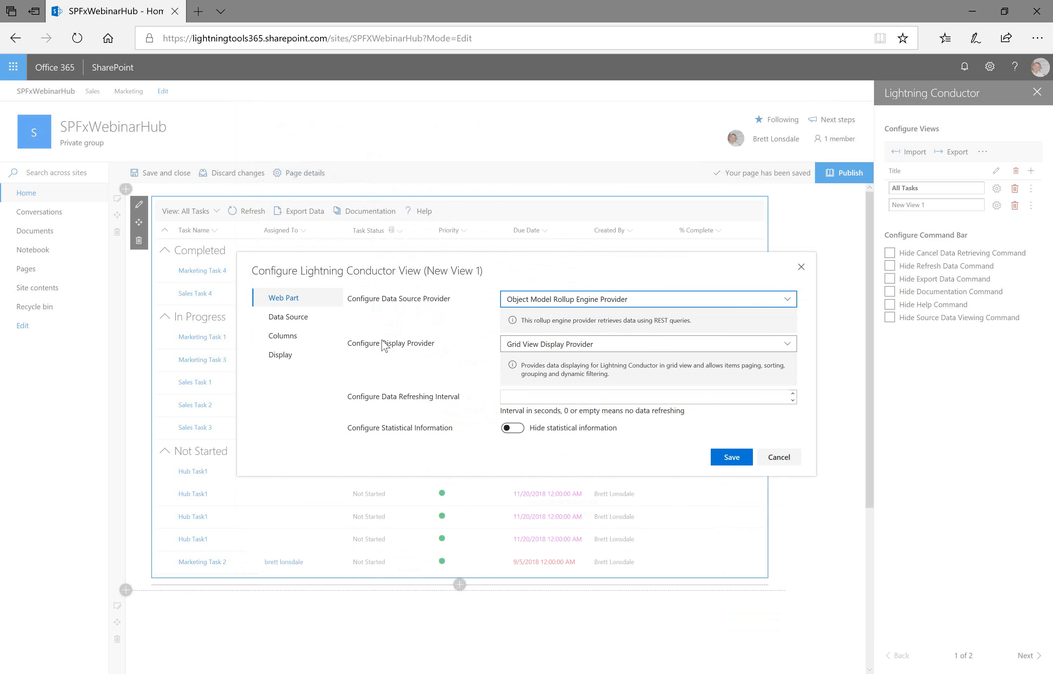
click(588, 347)
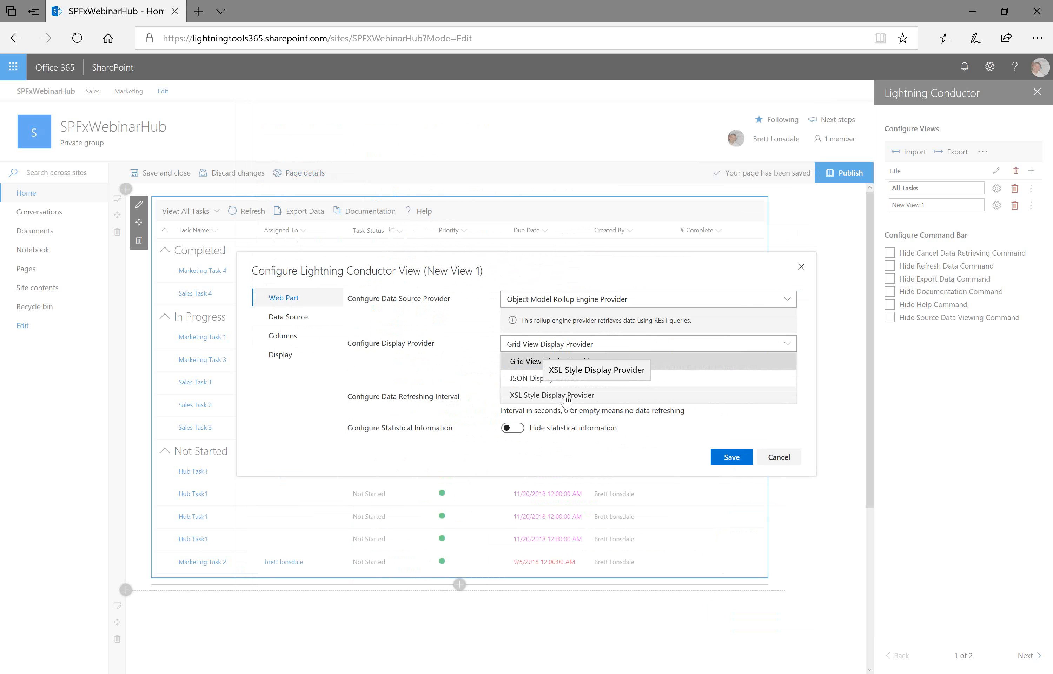
click(633, 351)
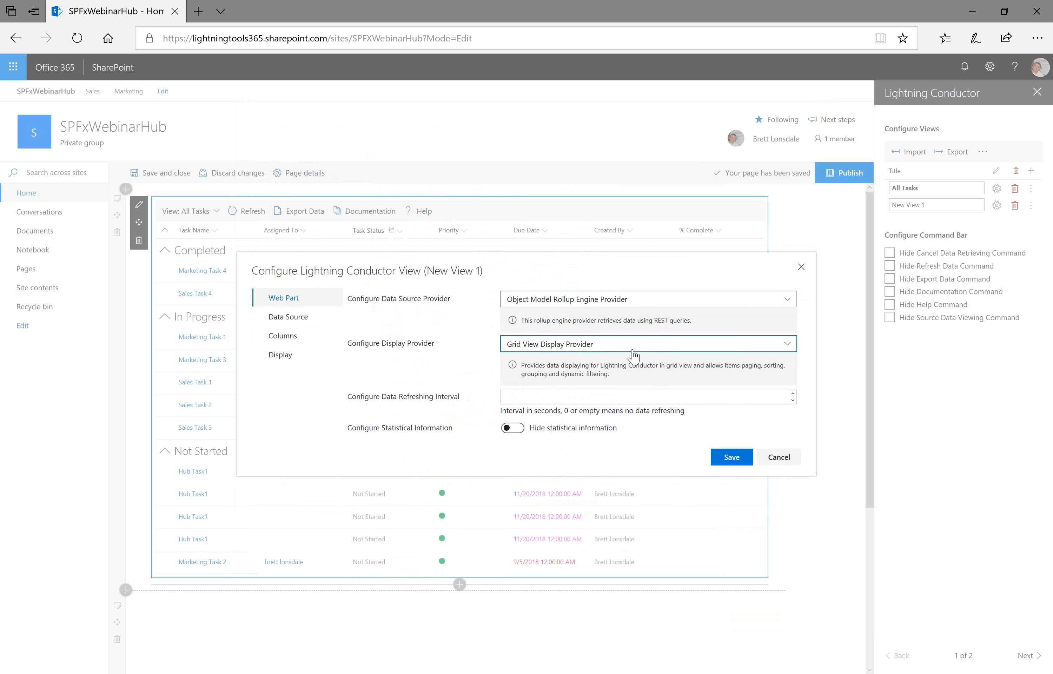
- Set the rollup source to show items from current site and associated sites
click(295, 323)
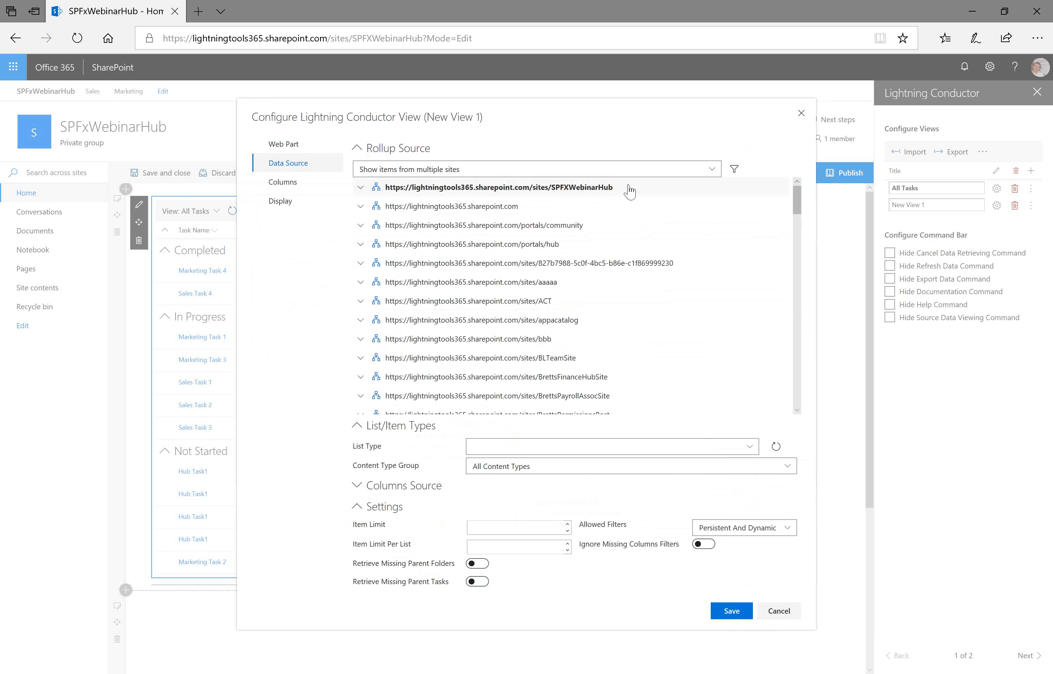
click(503, 172)
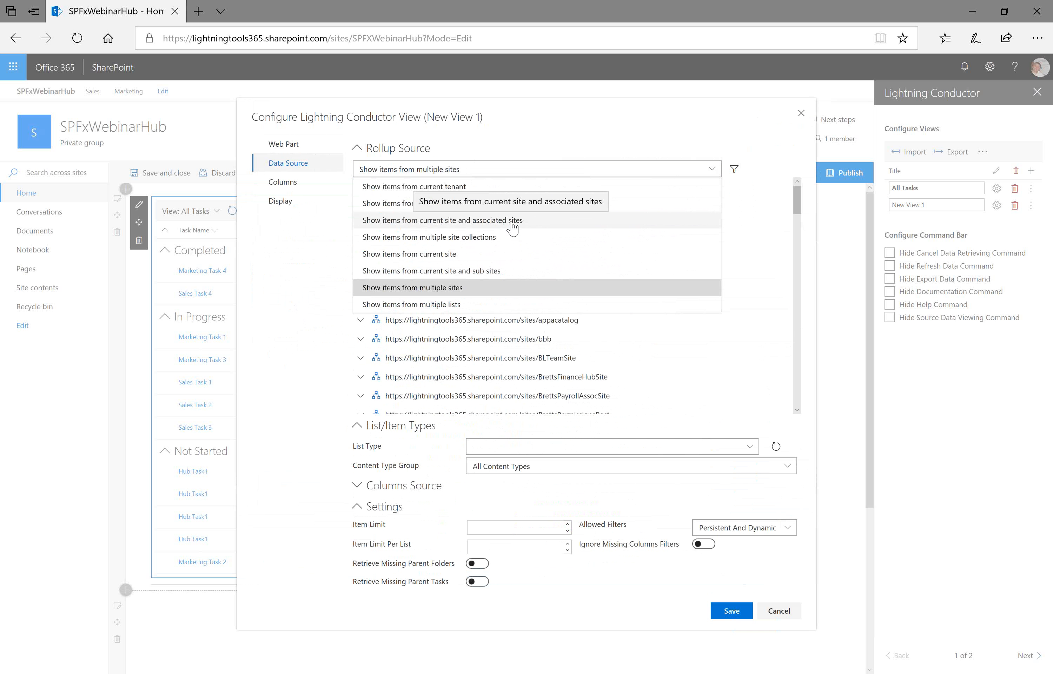
click(472, 241)
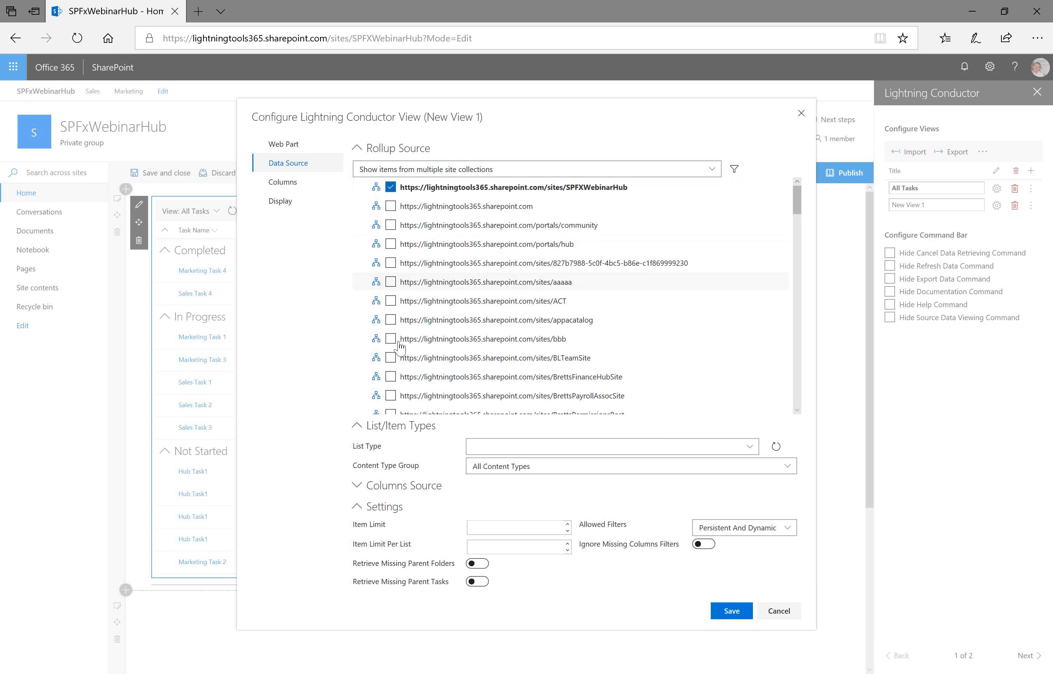
click(431, 170)
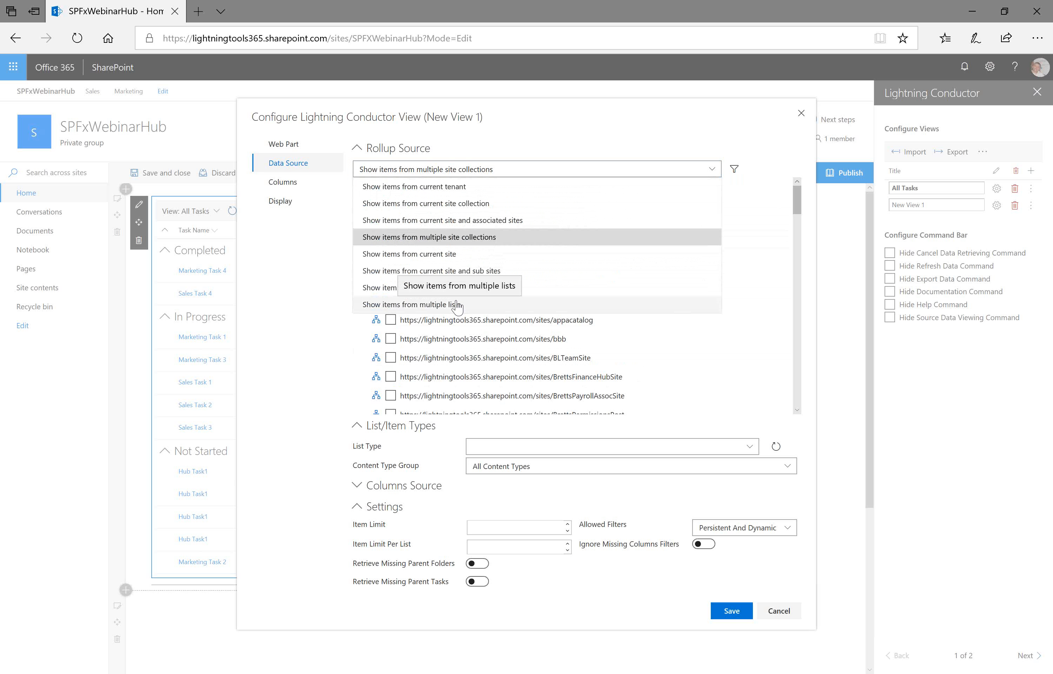
click(454, 226)
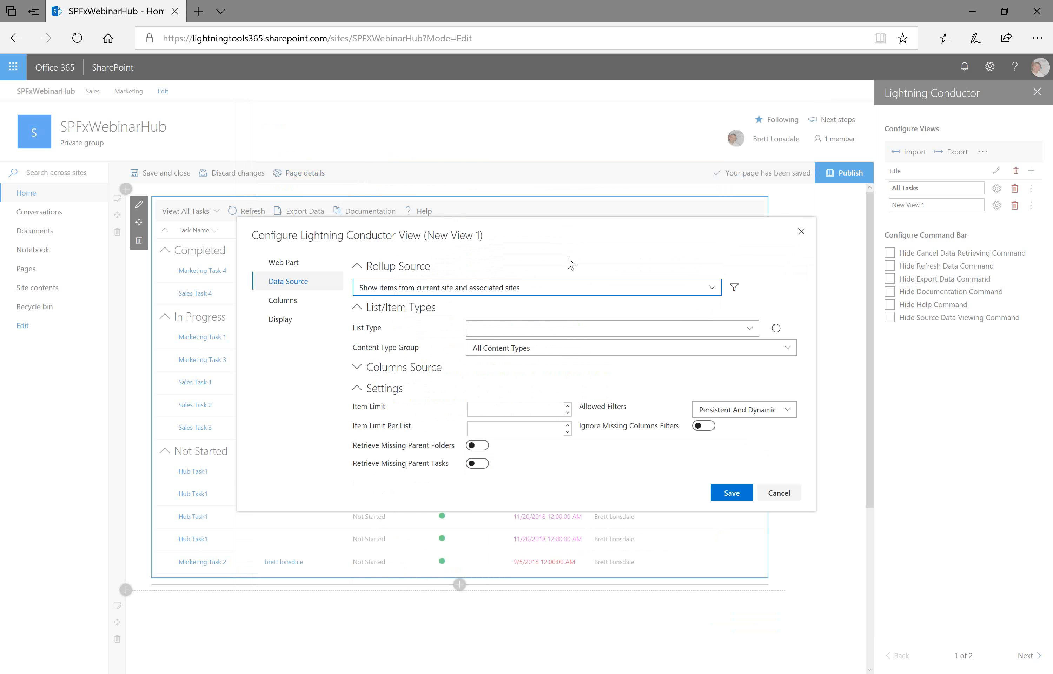
- Set the list type to Tasks
click(741, 332)
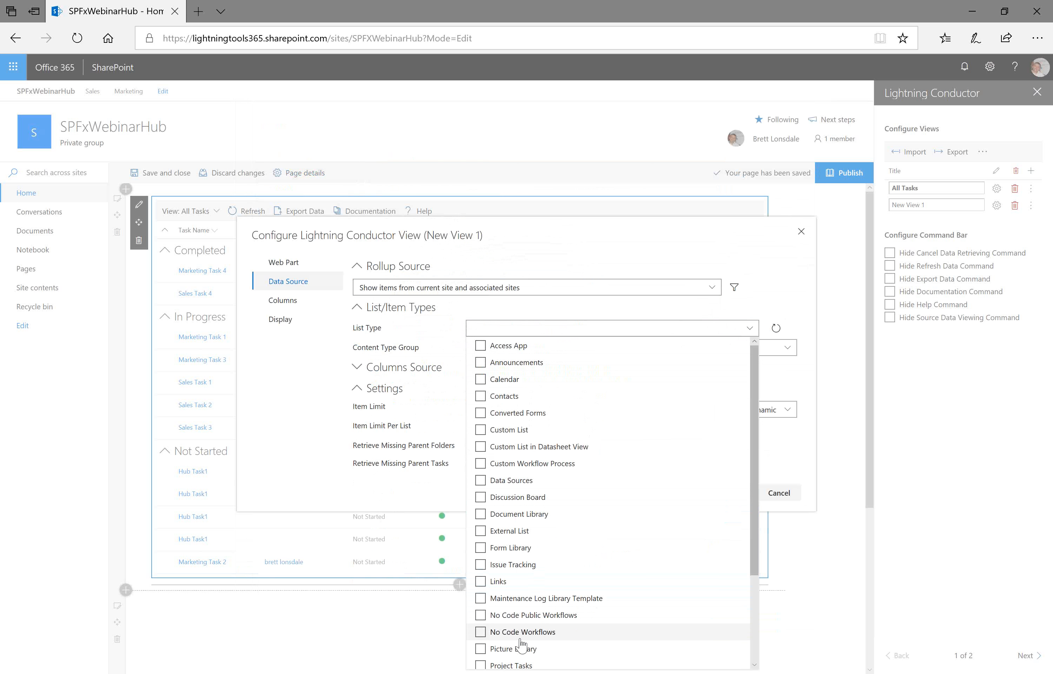
scroll(491, 412, down, 3)
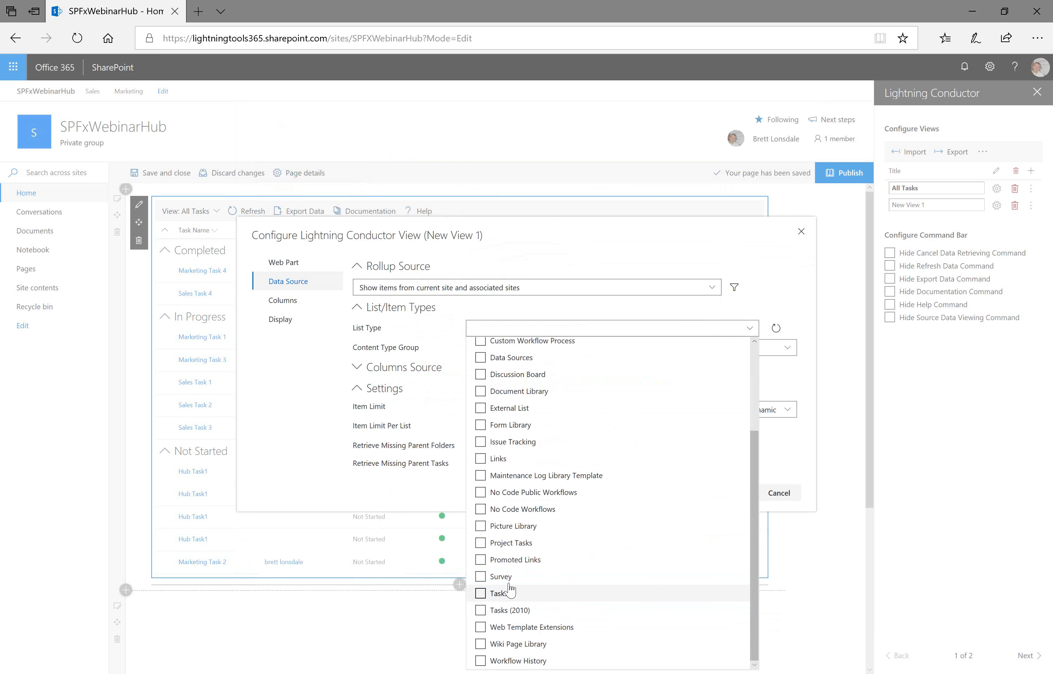
click(481, 597)
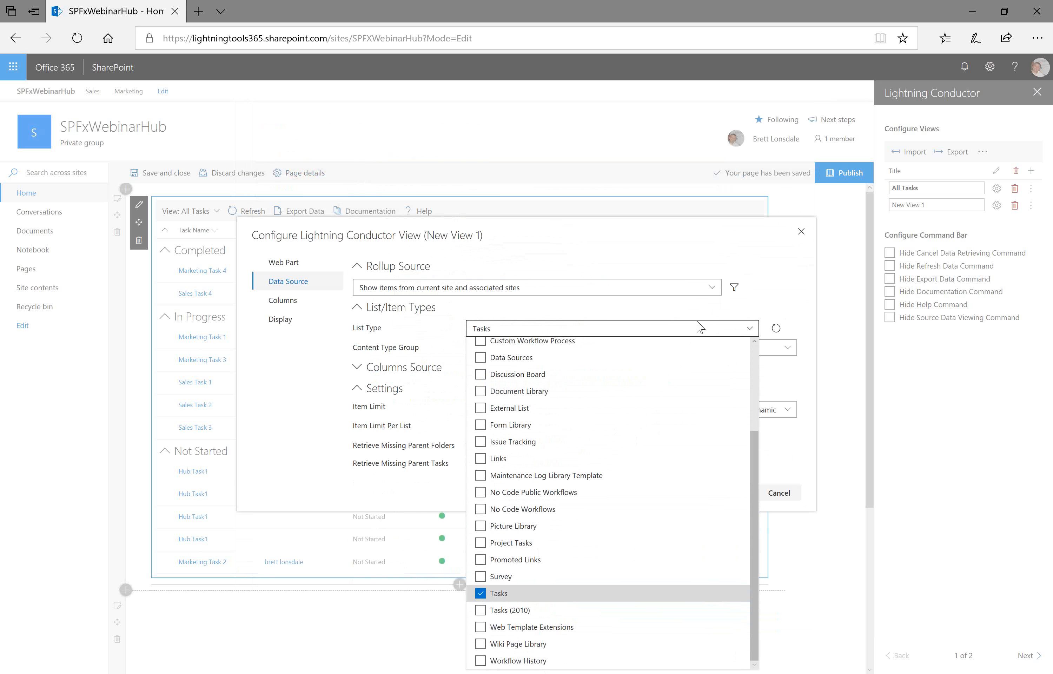
click(692, 310)
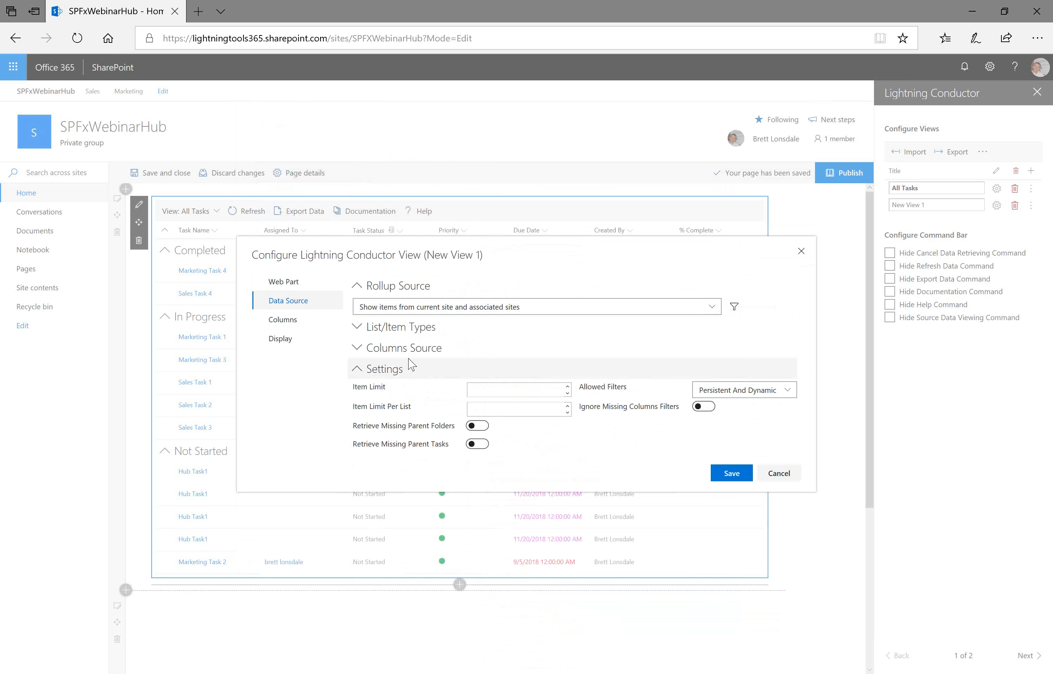
click(356, 327)
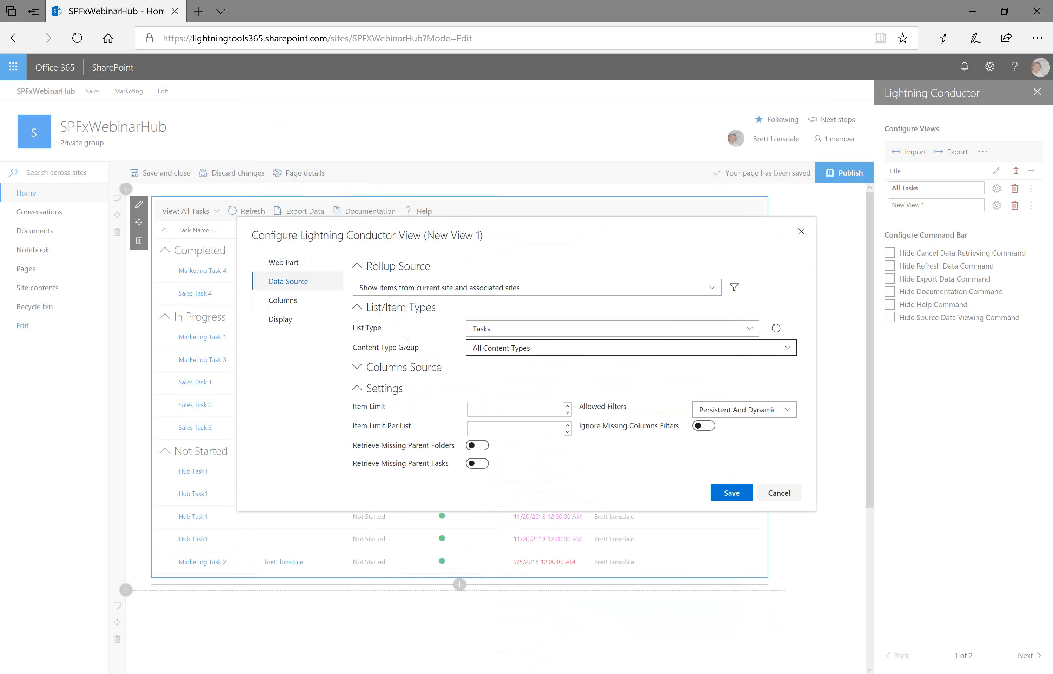
- Check the content type group options and the item limit field
click(569, 352)
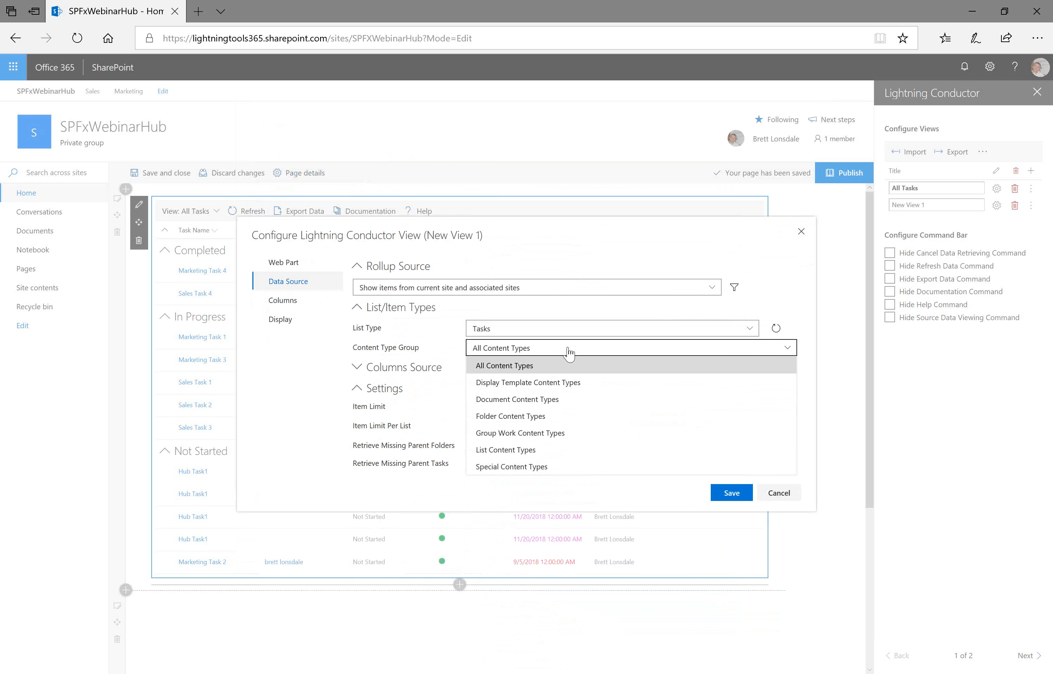
click(568, 352)
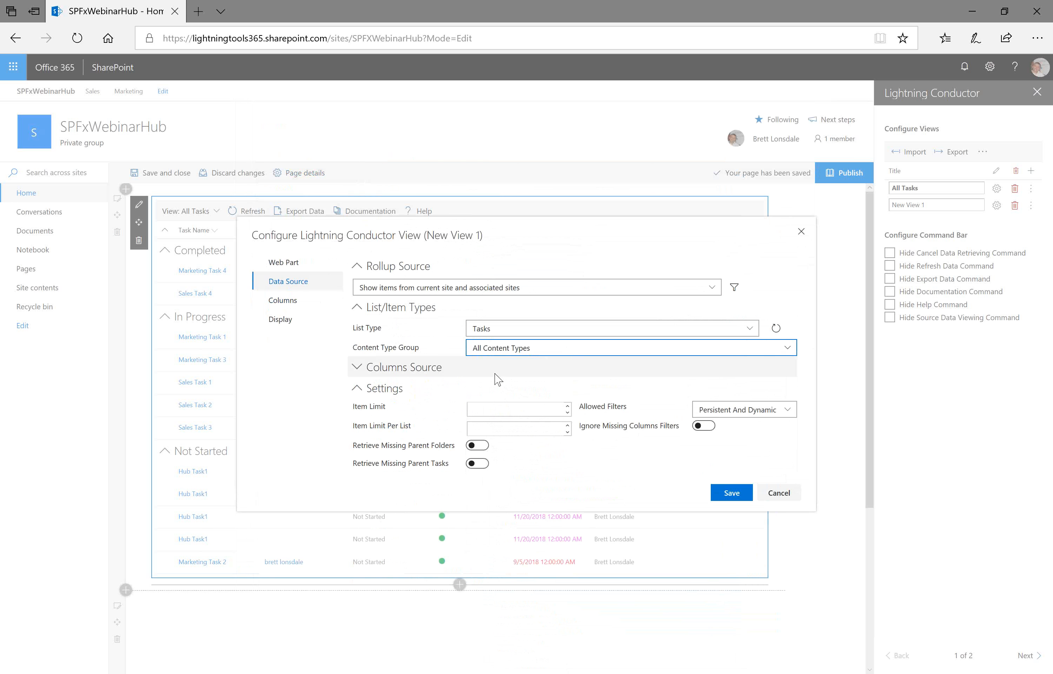
click(542, 409)
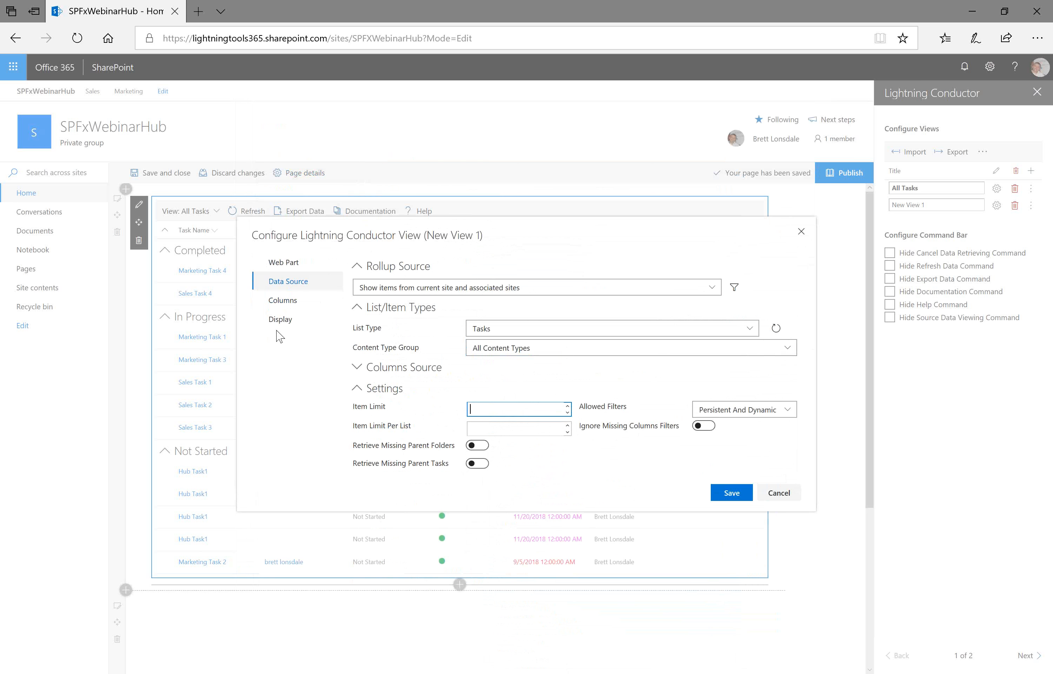
- Select the % Complete, Assigned To, Due Date, Priority, Start Date and Task Name columns
click(279, 300)
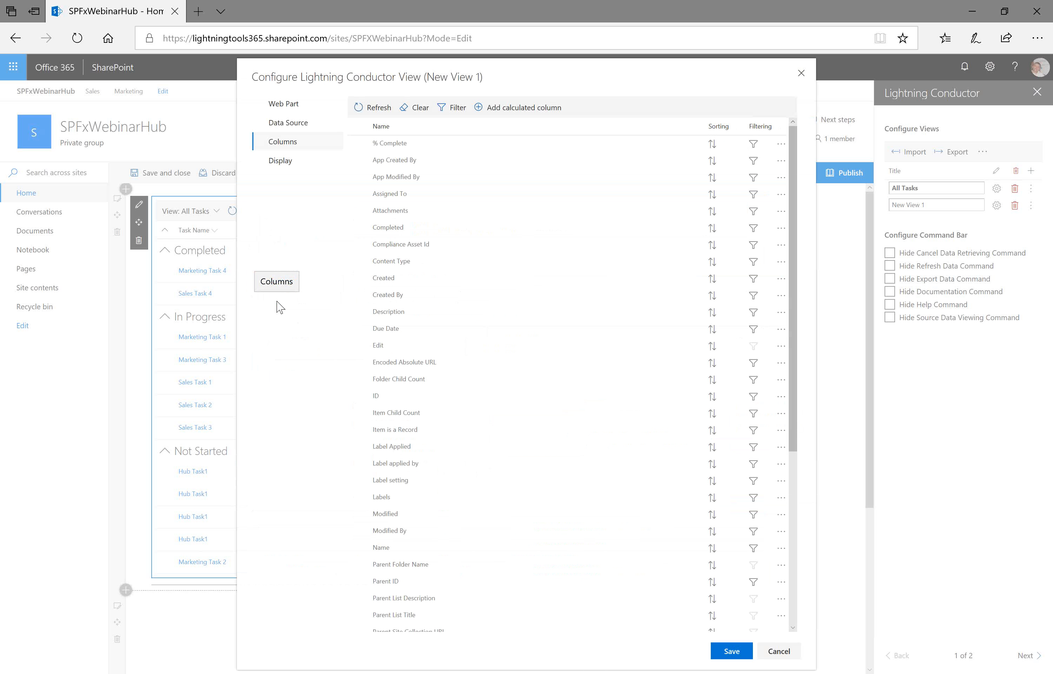
click(358, 144)
click(359, 194)
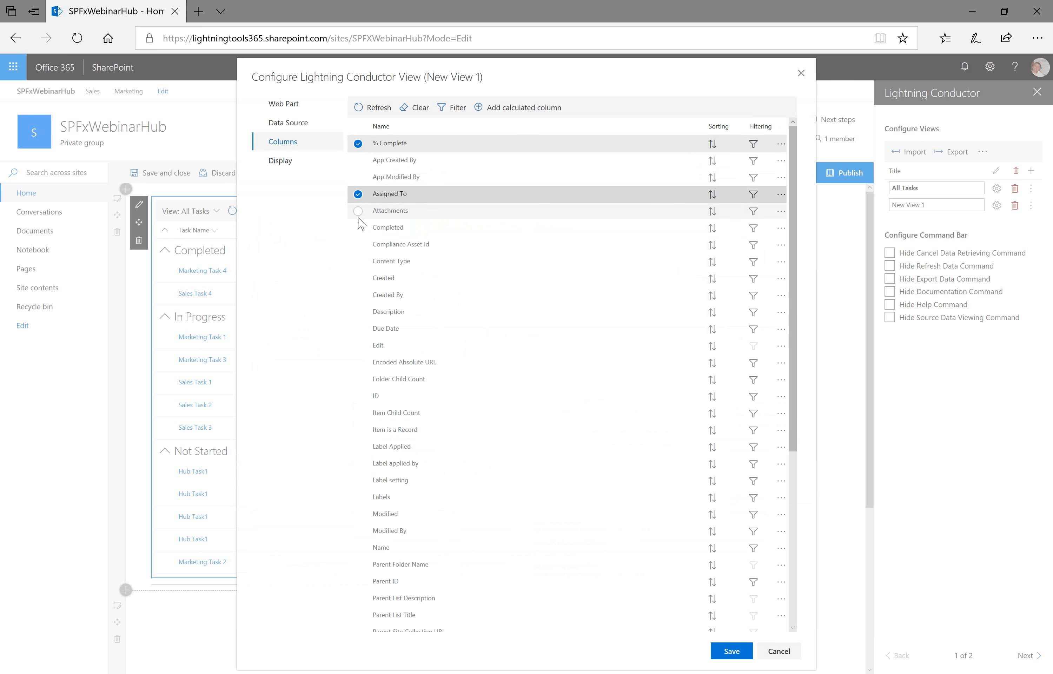
click(356, 330)
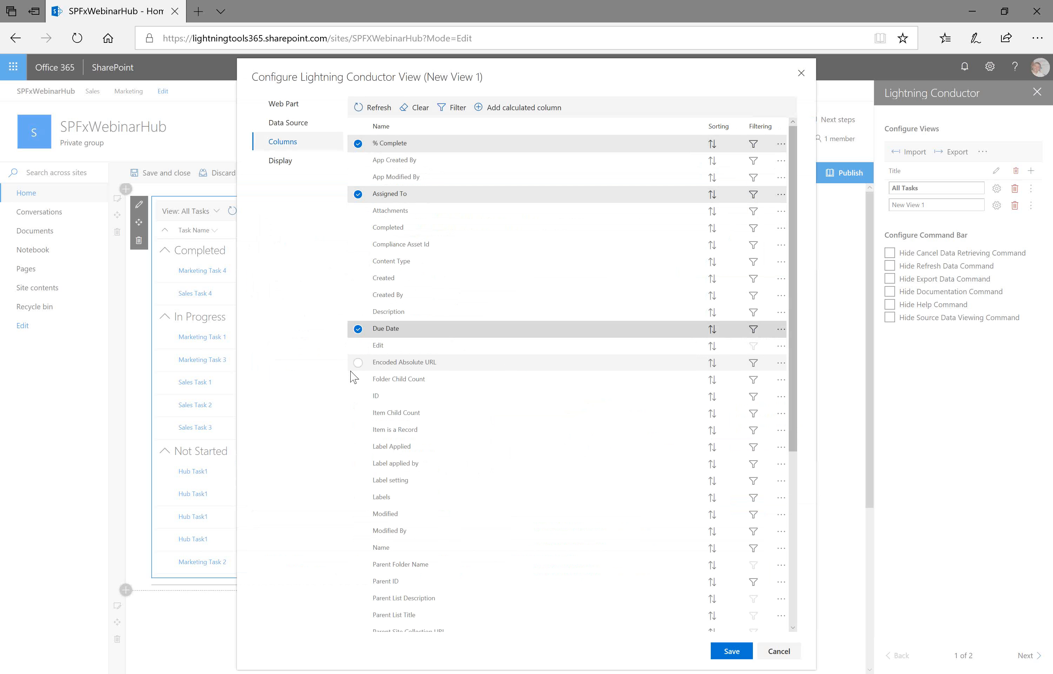
scroll(358, 467, down, 3)
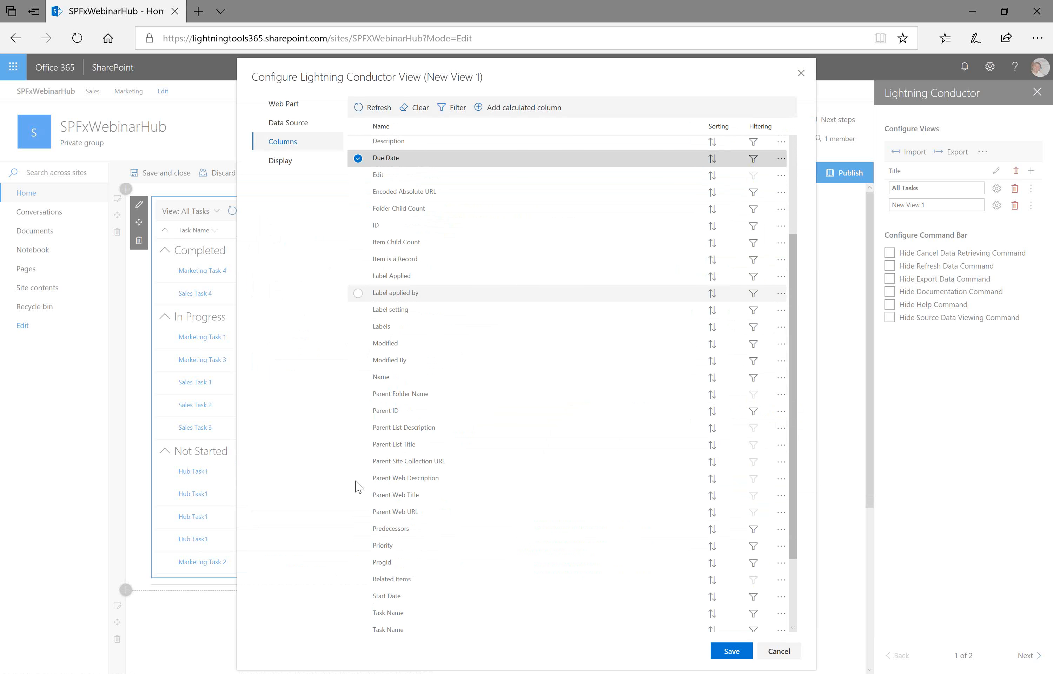
click(358, 547)
click(358, 596)
click(359, 613)
- Move the Task Name column to the top of the column order
drag(389, 615, 400, 227)
scroll(435, 271, up, 4)
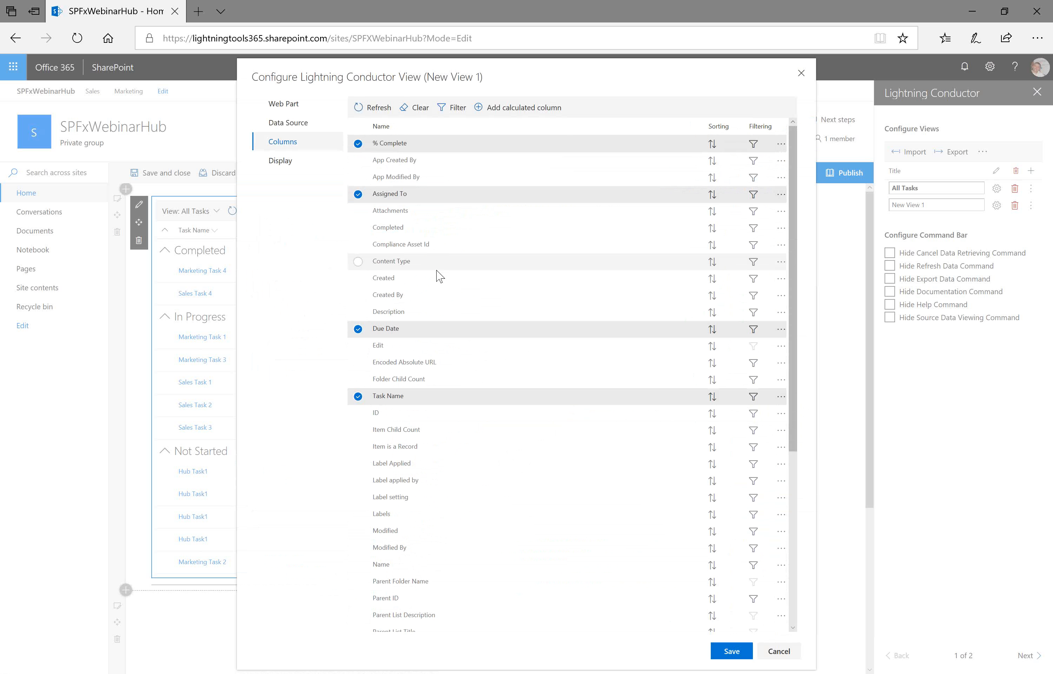
drag(410, 400, 406, 149)
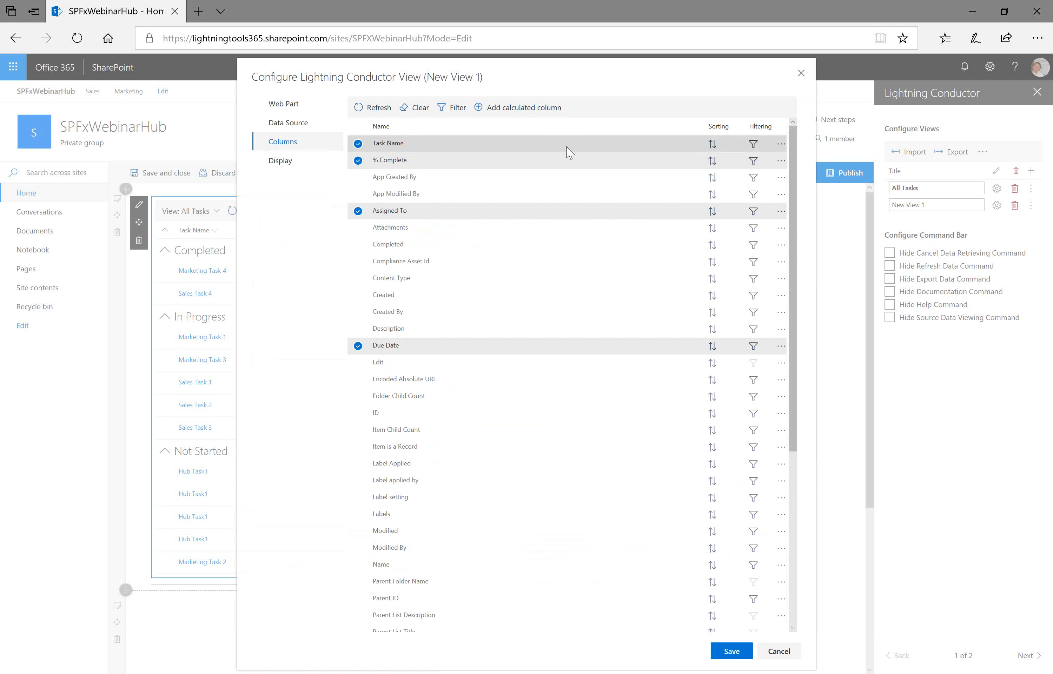
- Start a new calculated column named Date Range of type Double, opening its expression with a bracket
click(535, 109)
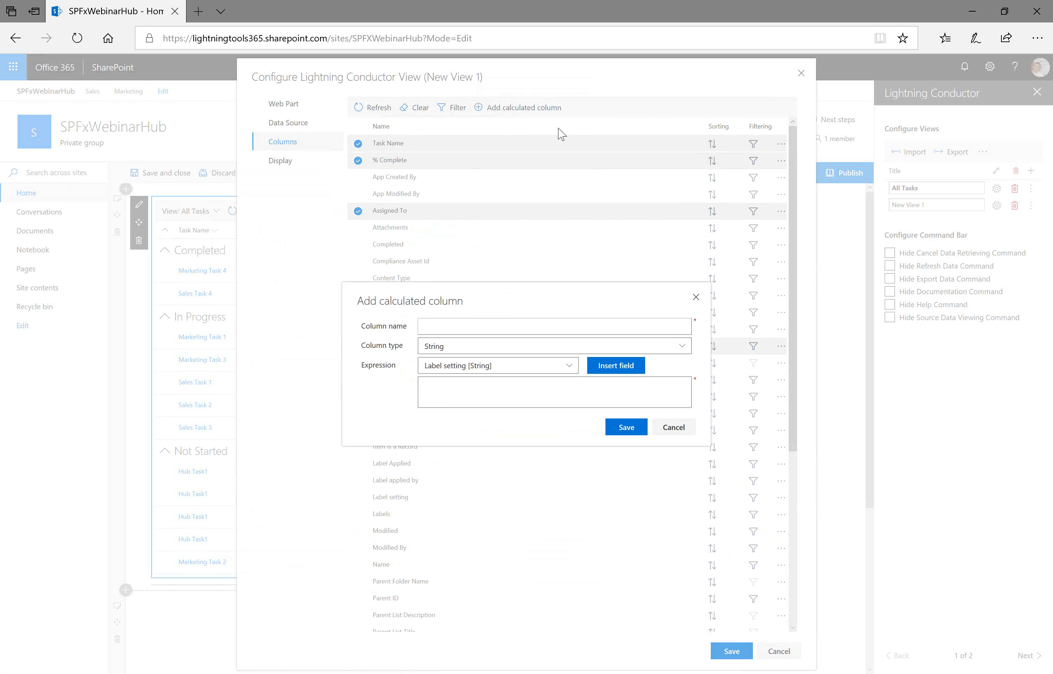
click(555, 327)
text(Date Range)
click(681, 346)
click(531, 384)
click(531, 385)
text(()
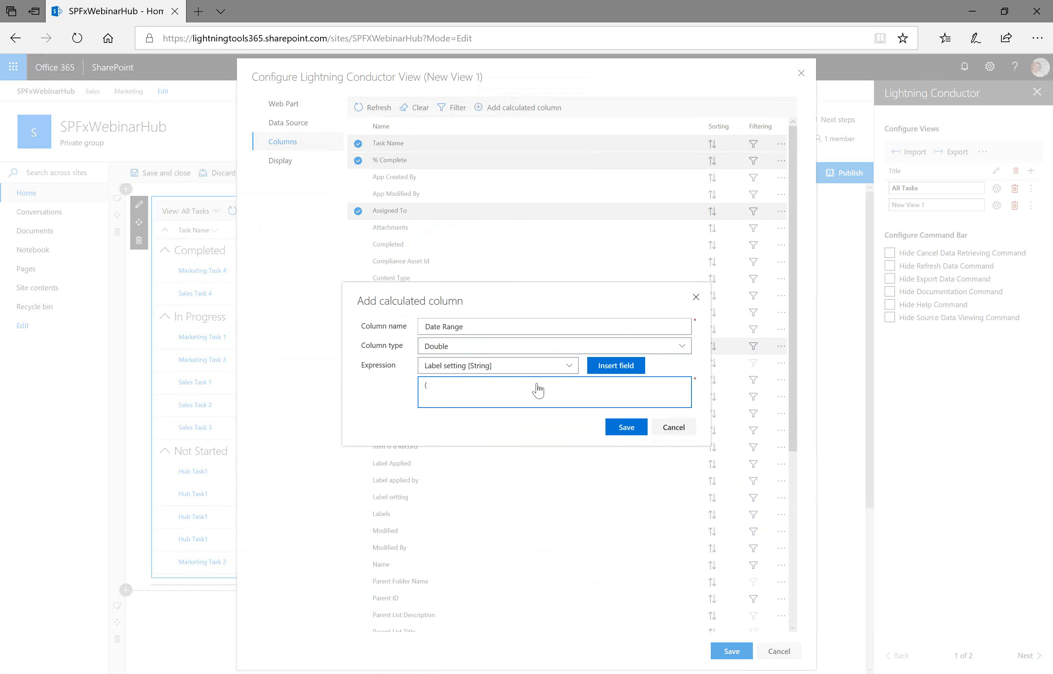
- Insert the Due Date and Start Date fields to build the expression ([DueDate]-[StartDate]) divided by a day constant, and save the column
click(568, 362)
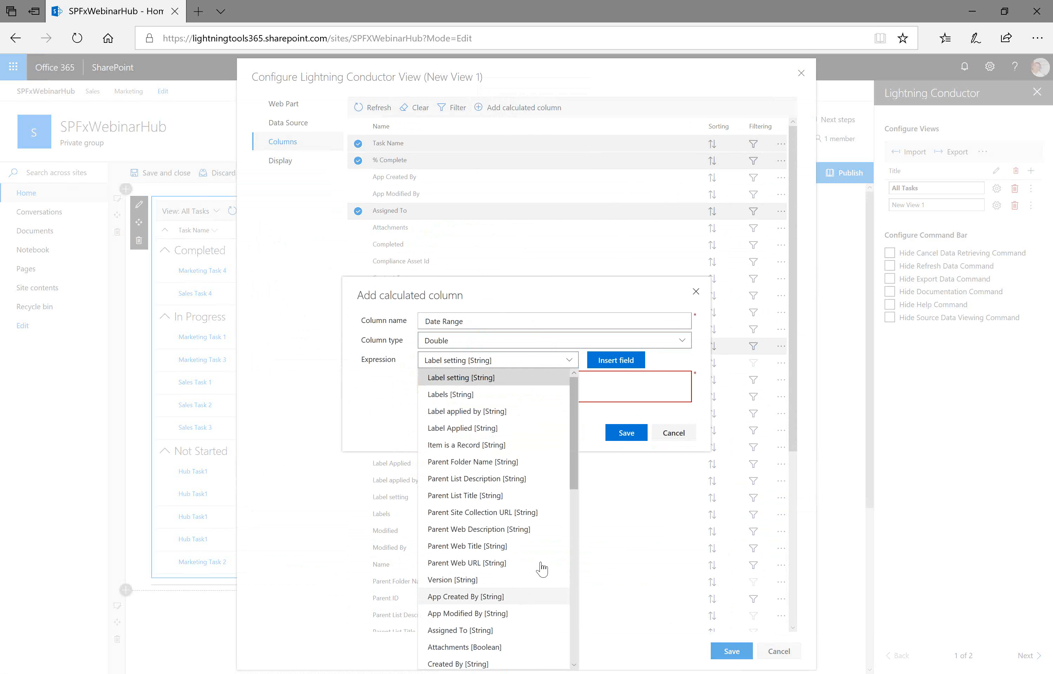
drag(574, 471, 570, 551)
click(479, 541)
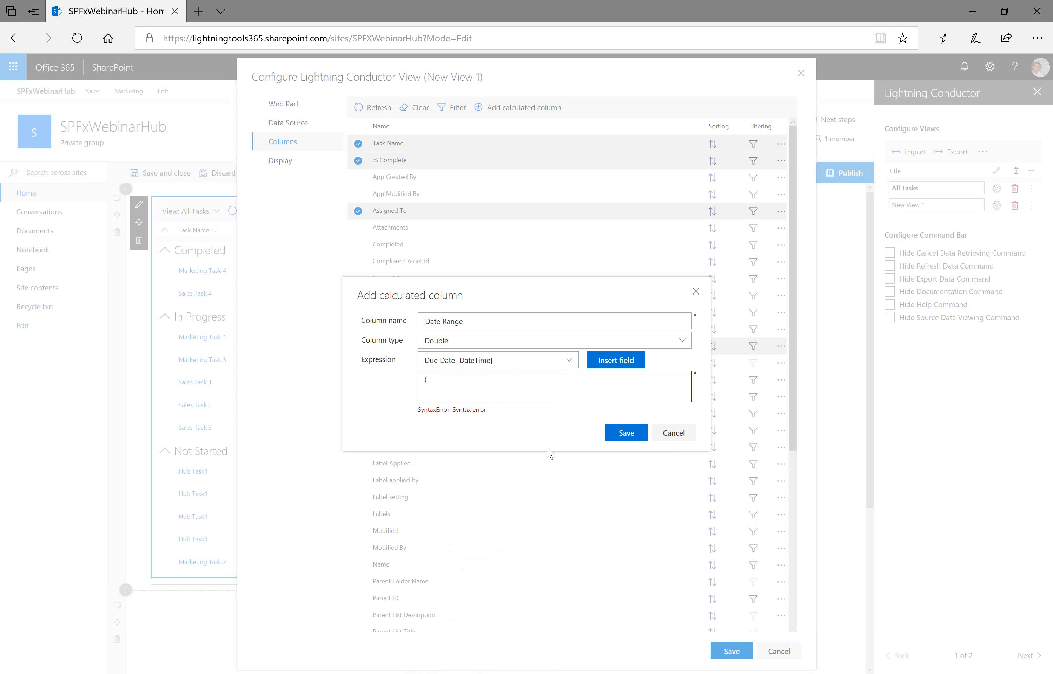
click(613, 362)
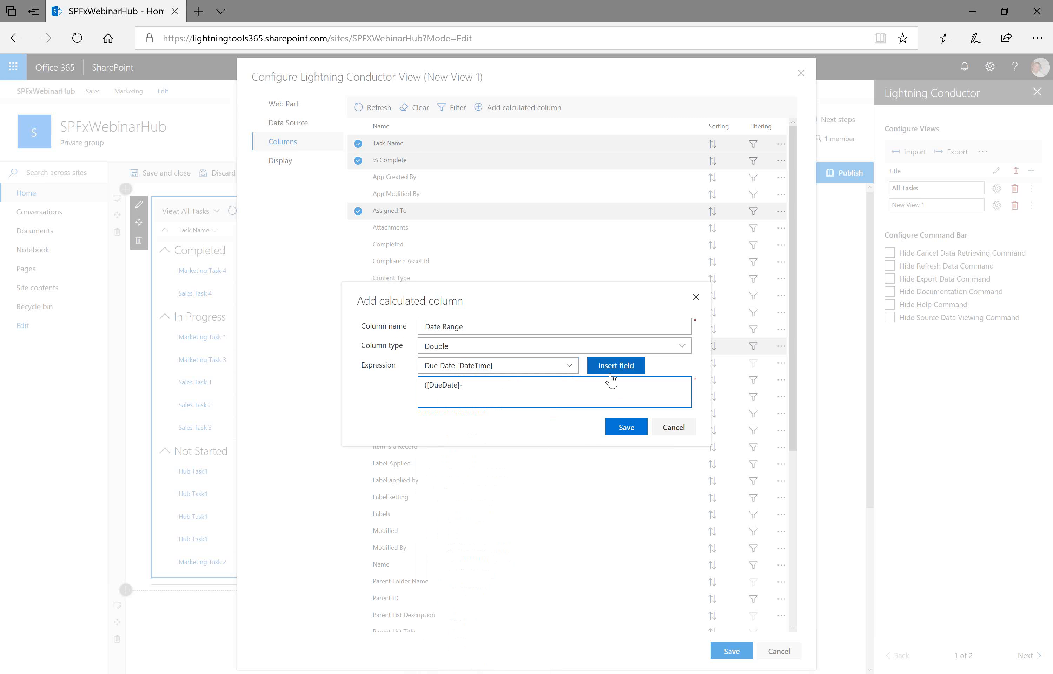
click(569, 365)
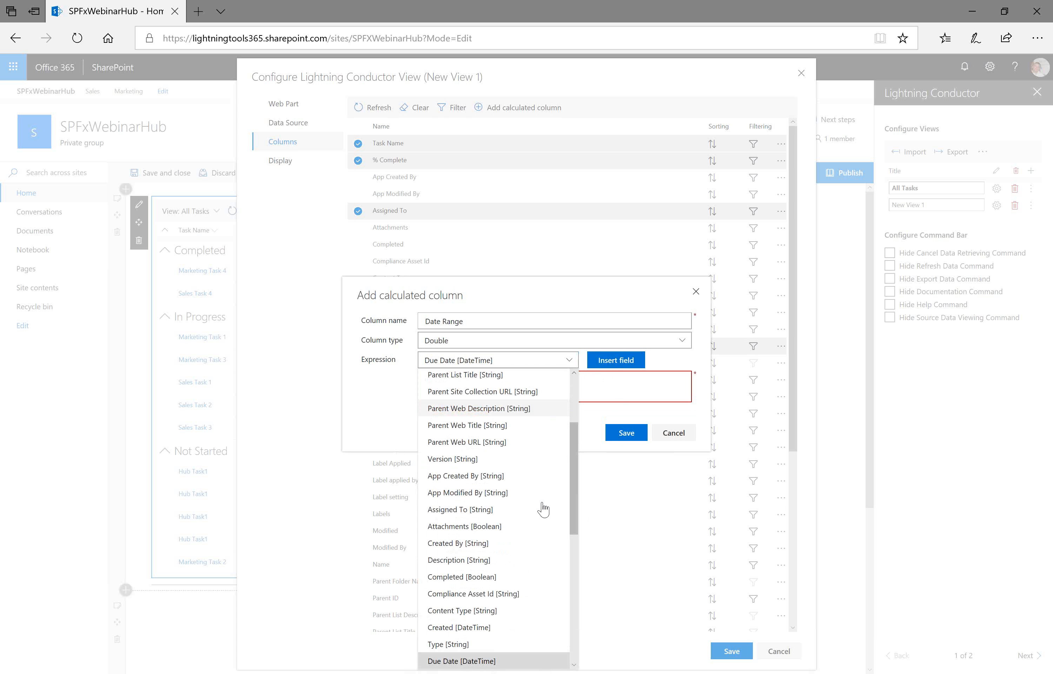
drag(574, 508, 571, 644)
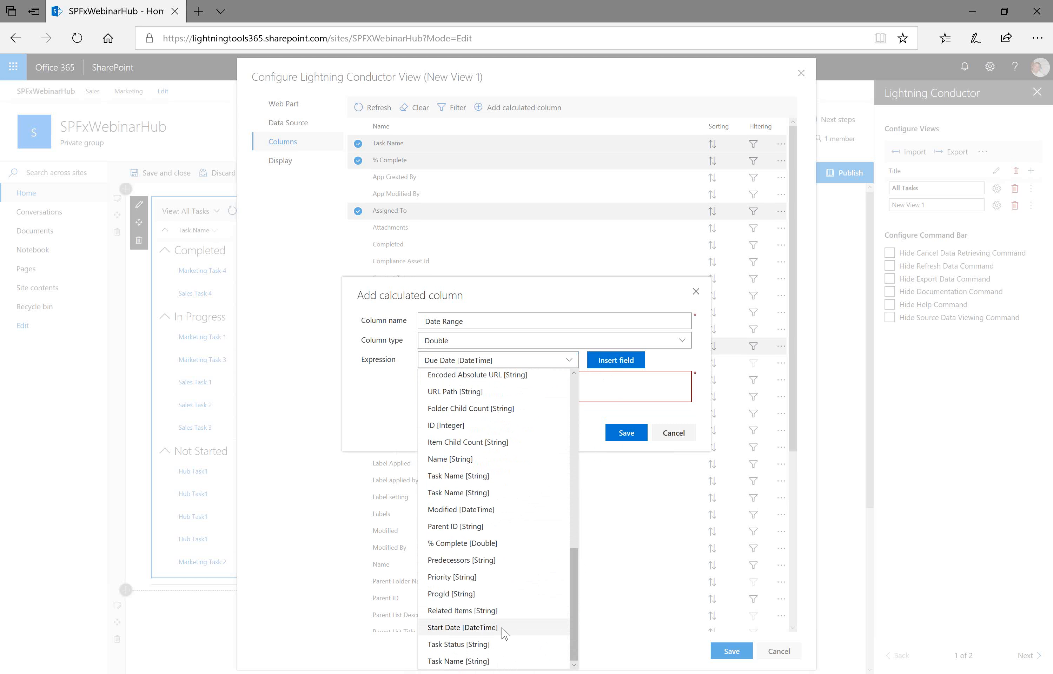
click(504, 630)
click(654, 362)
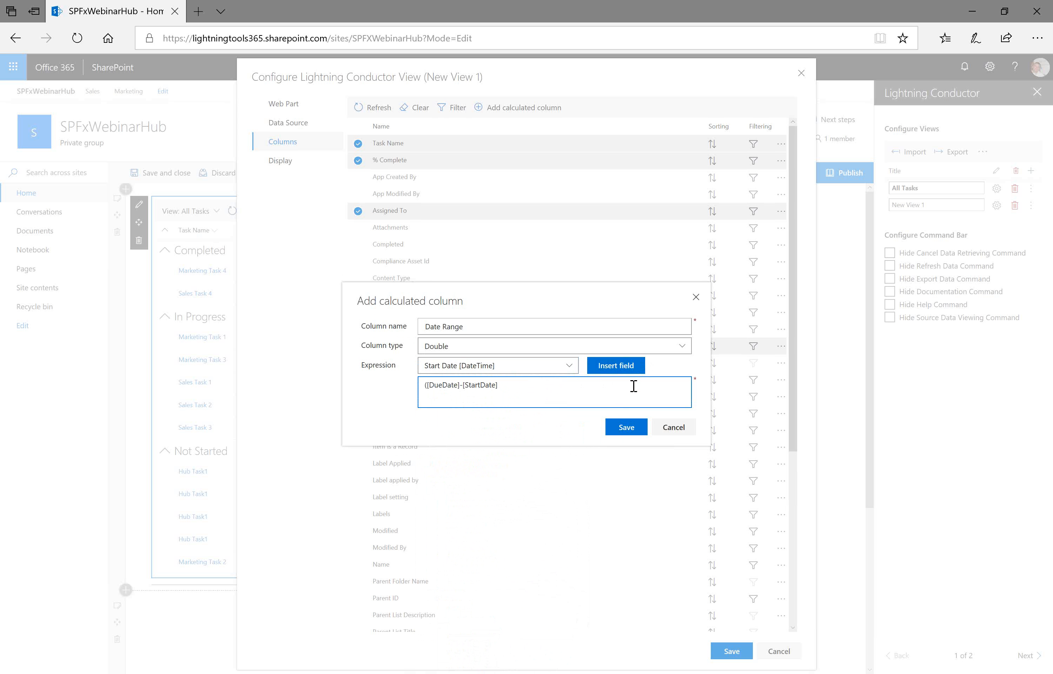
text())
text(86540000/)
click(630, 429)
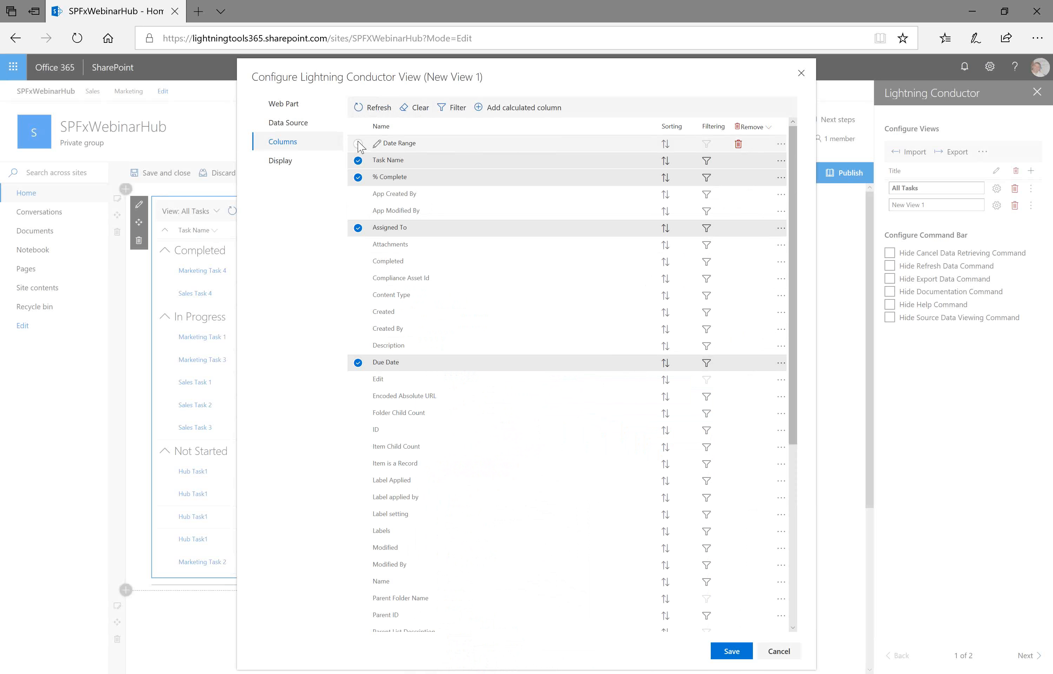
- Move the Date Range column down to sit just below Due Date in the column order
click(408, 144)
drag(409, 149, 413, 394)
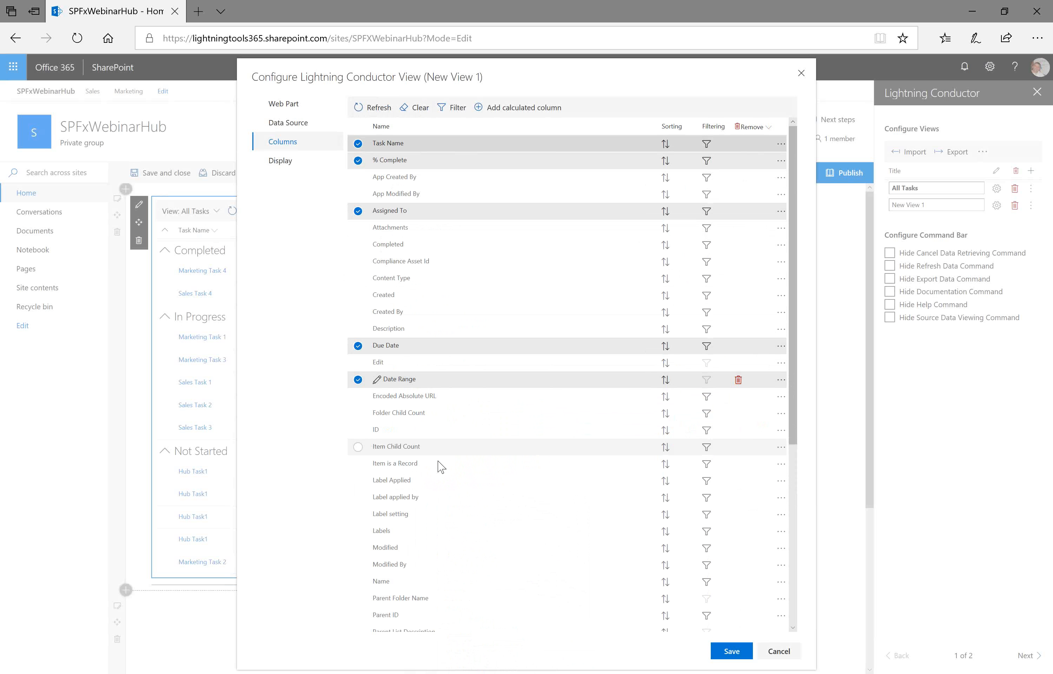
- Move the Start Date column up to sit above Due Date in the column order
scroll(438, 464, down, 6)
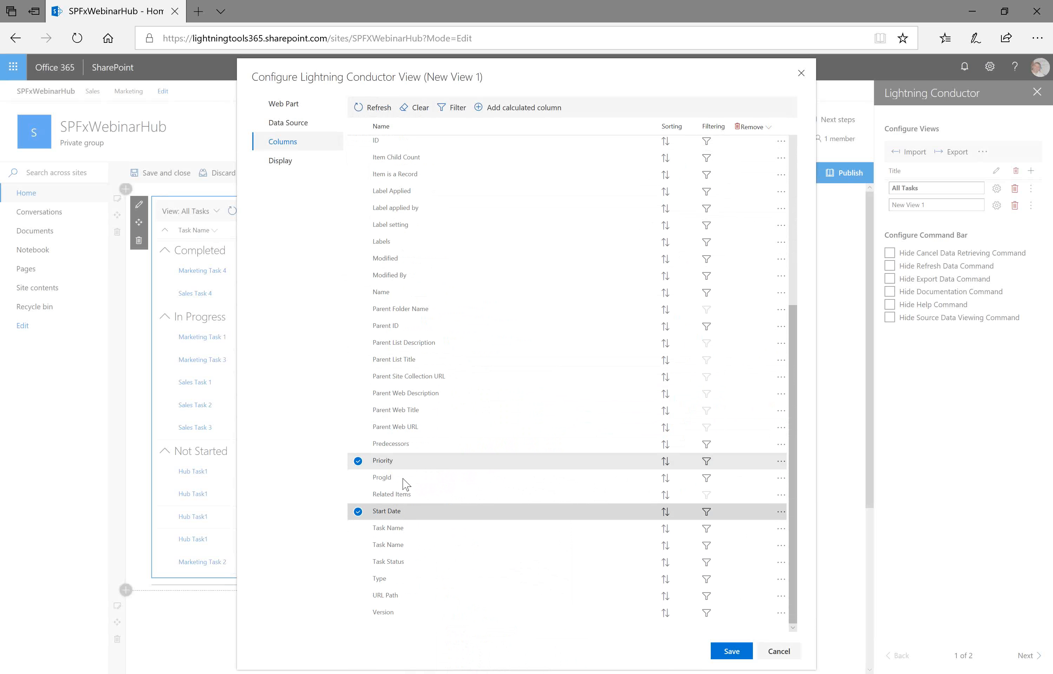
scroll(472, 322, up, 3)
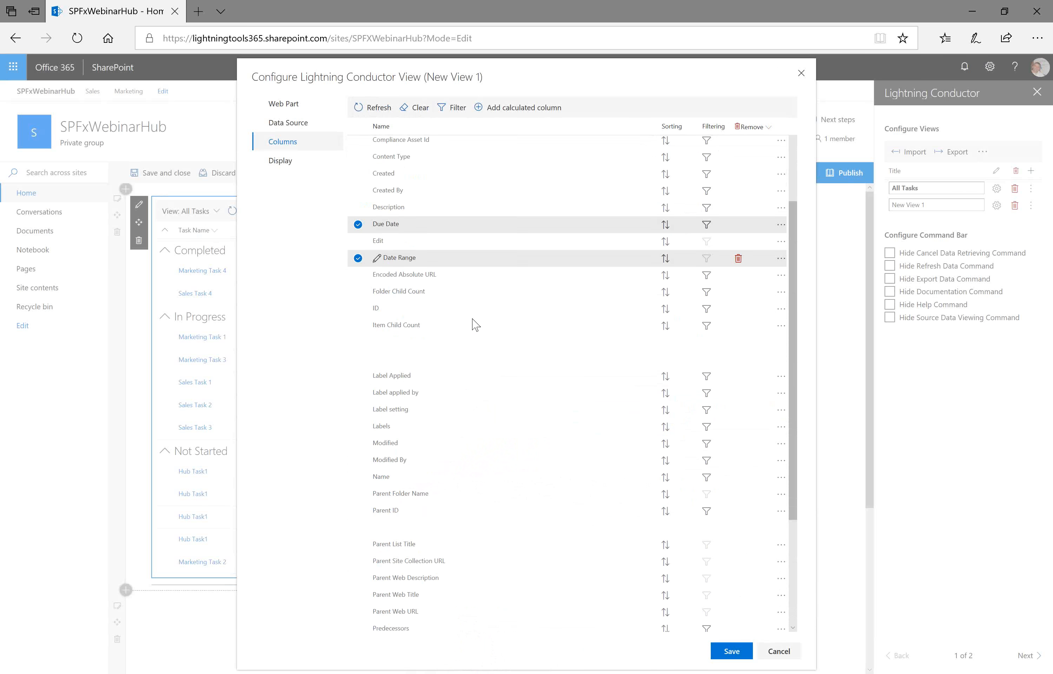
scroll(473, 319, up, 3)
drag(427, 460, 418, 331)
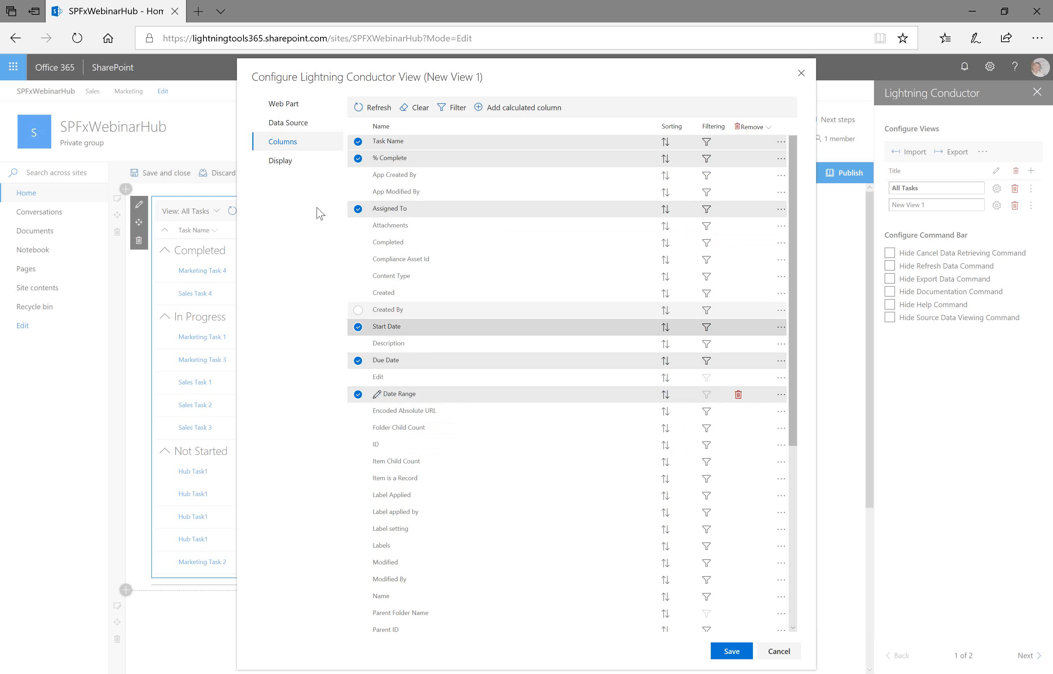
- Set display formats to Percent for % Complete, User Page for Assigned To, and Short Date for Start Date and Due Date
click(280, 161)
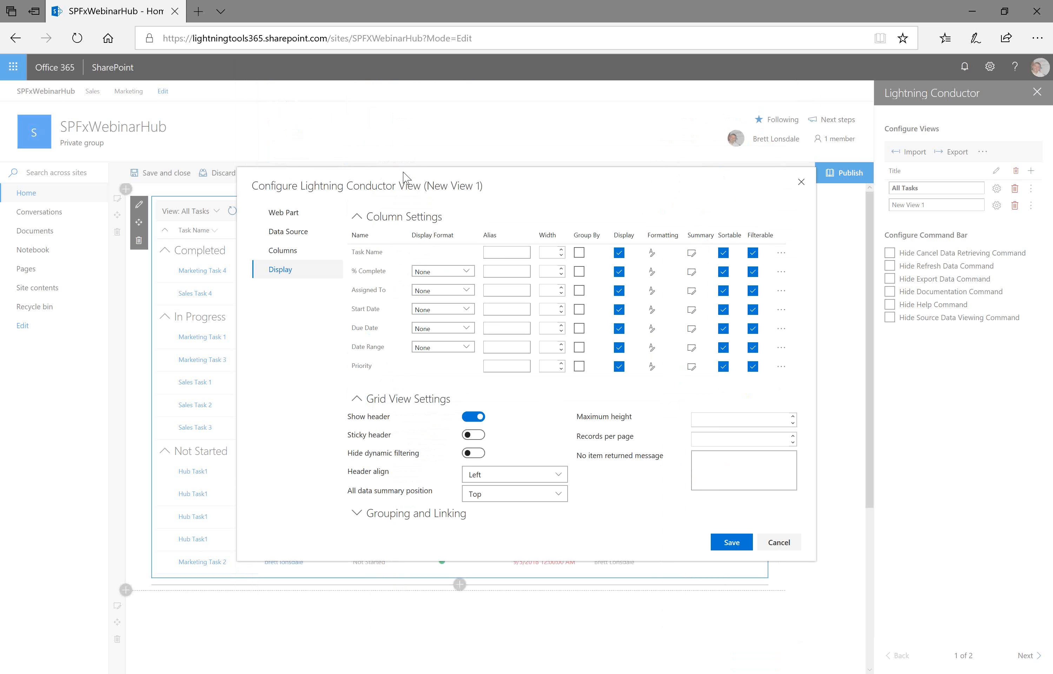
click(467, 273)
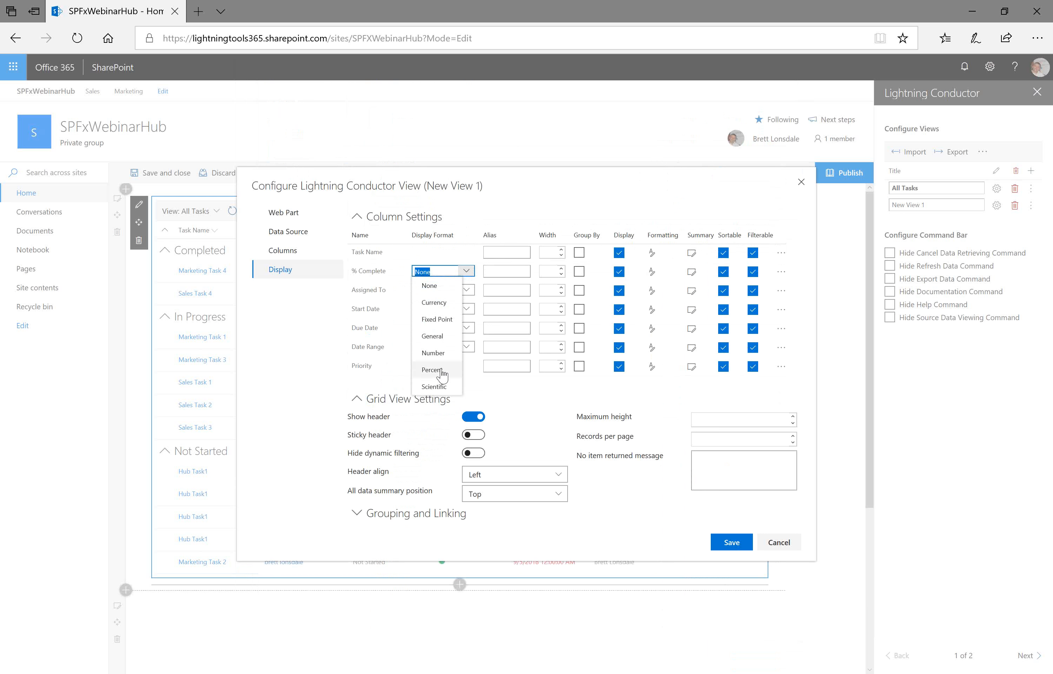
click(436, 370)
click(460, 291)
click(459, 321)
click(468, 313)
click(467, 309)
click(443, 338)
click(467, 328)
click(443, 358)
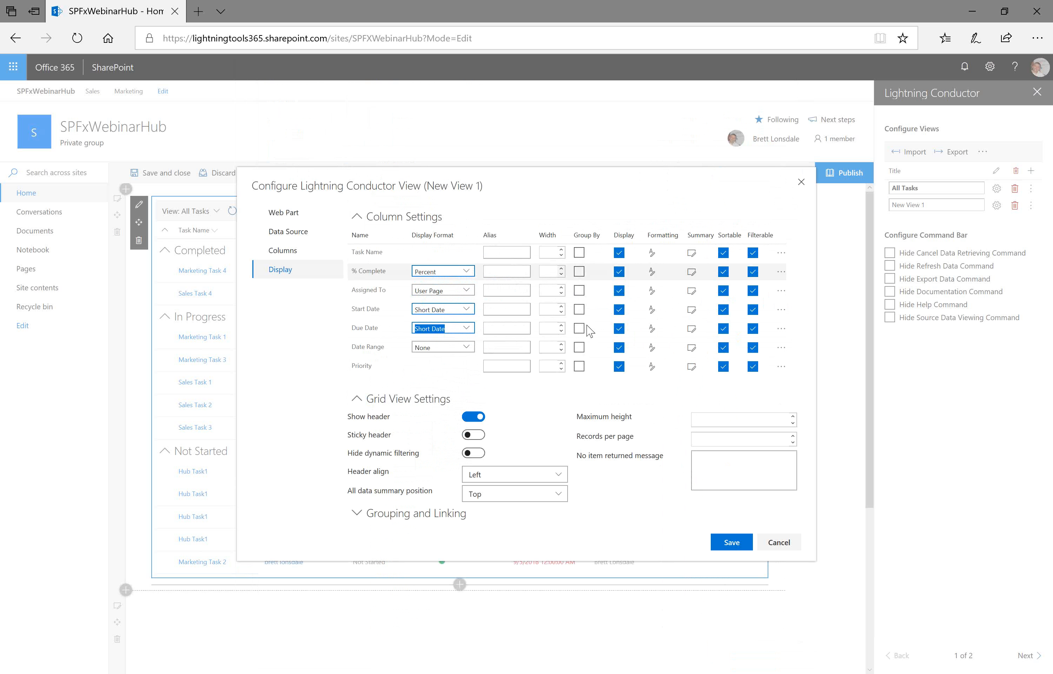
click(579, 271)
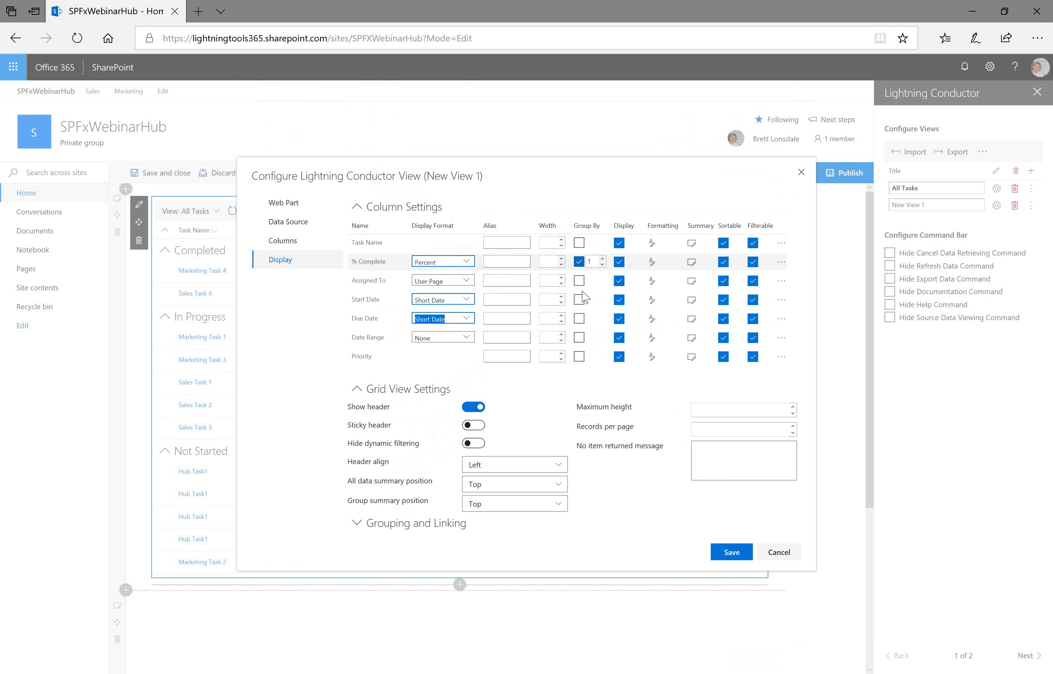
click(579, 280)
click(579, 299)
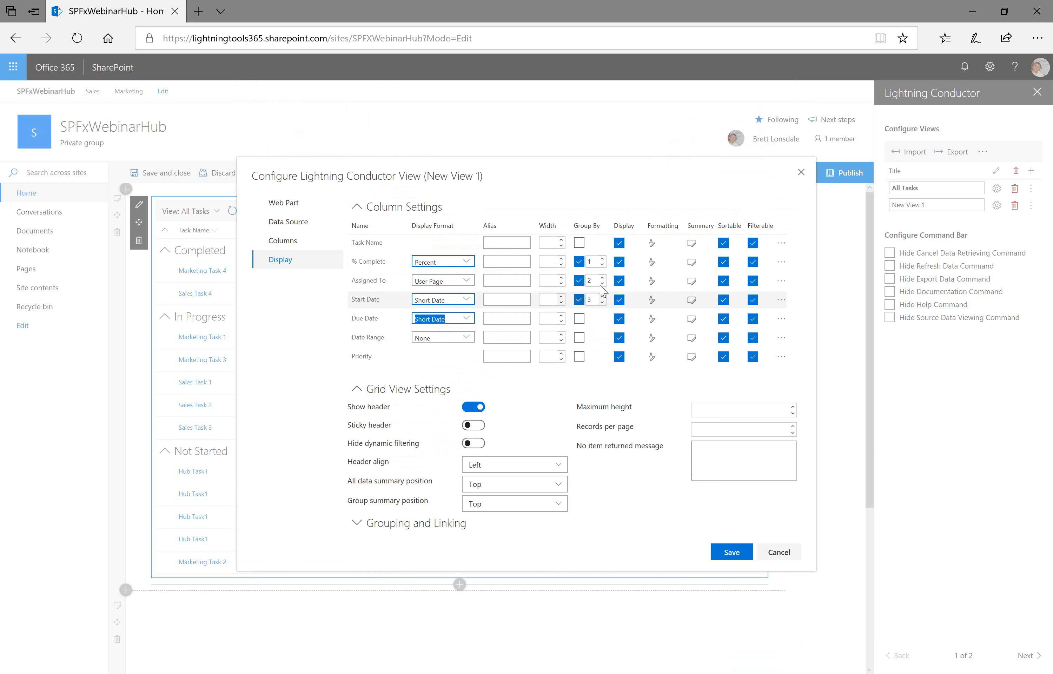
click(579, 319)
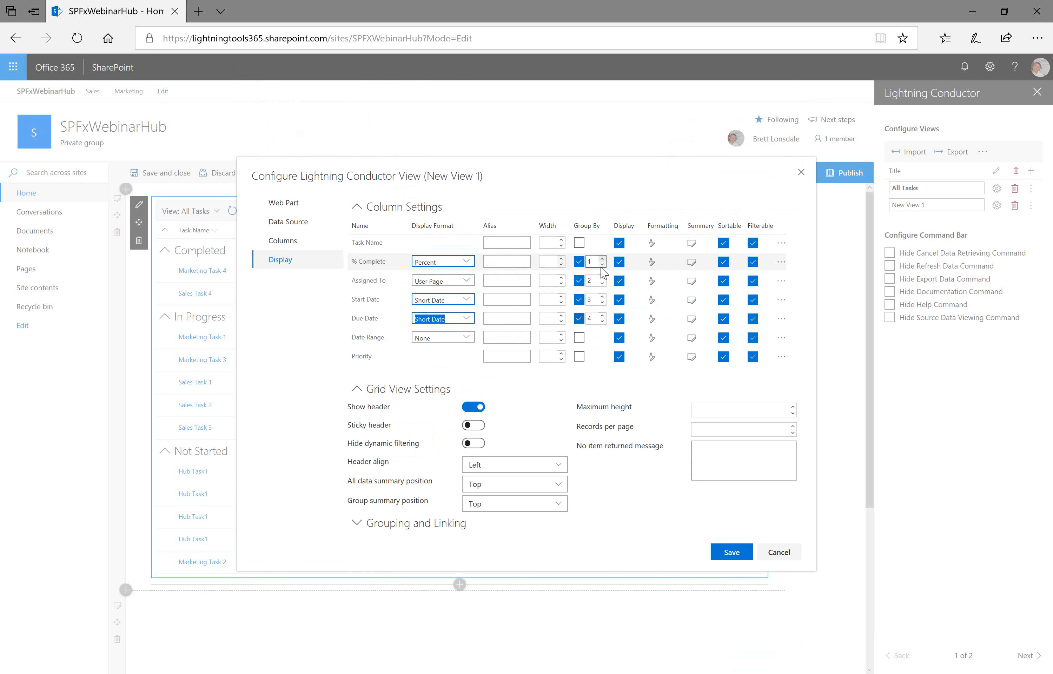
click(579, 318)
click(579, 299)
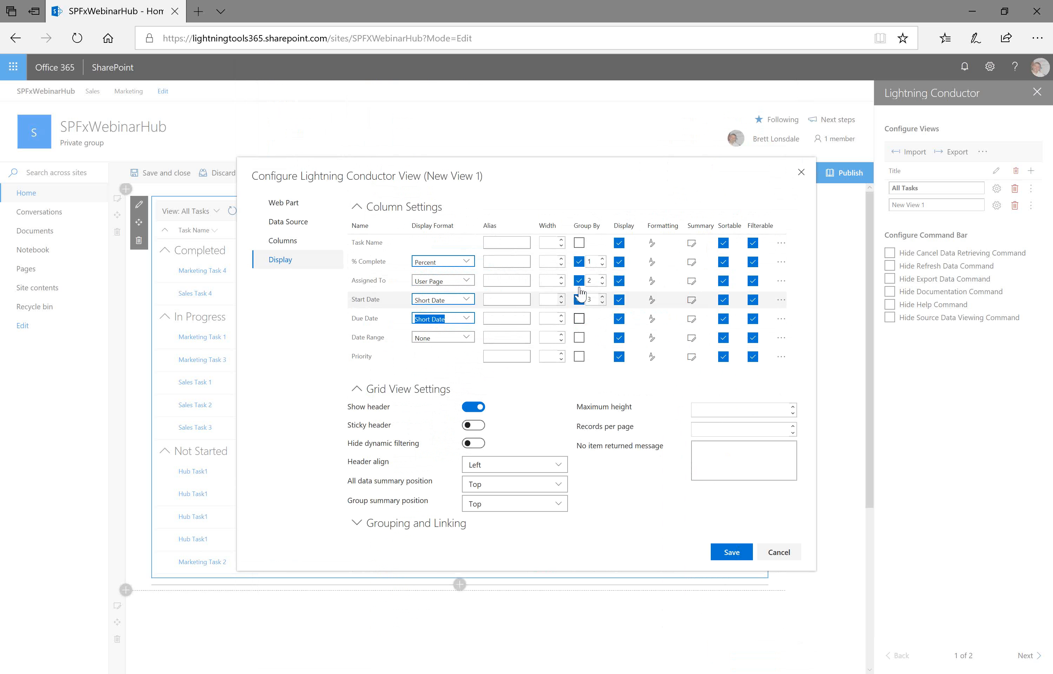
click(579, 280)
click(578, 265)
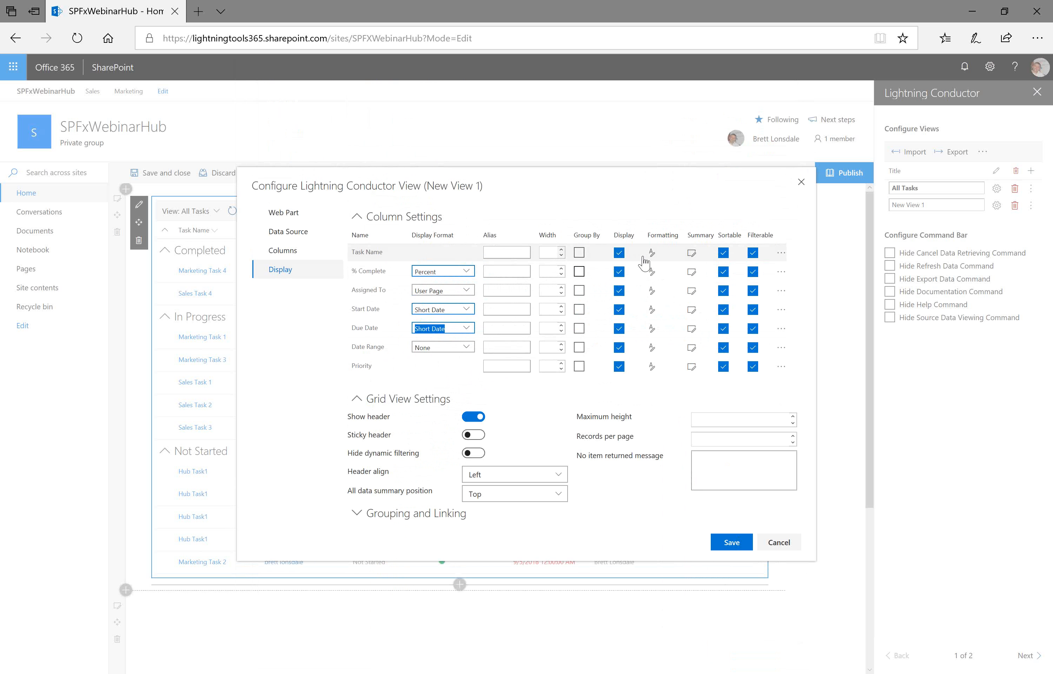
click(651, 329)
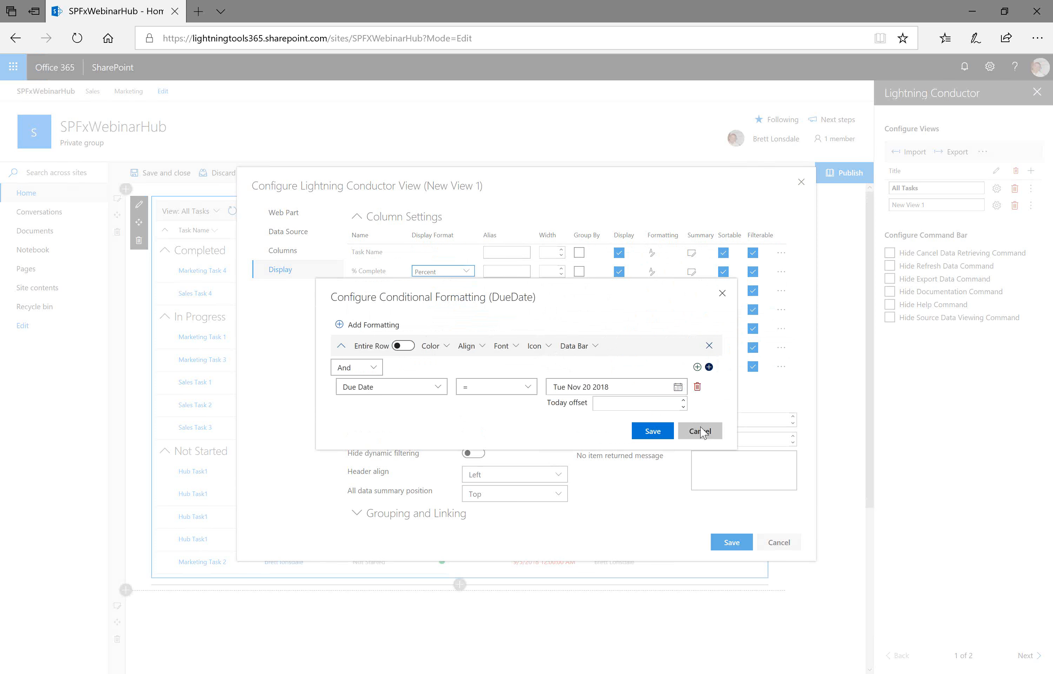
click(700, 431)
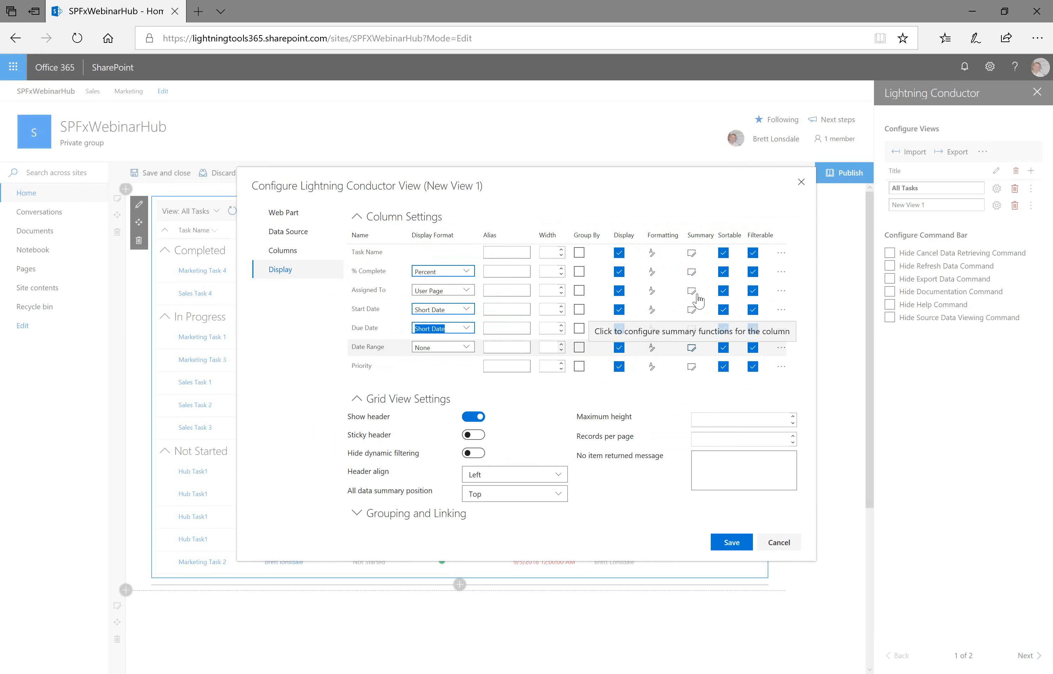
- Add a Sum summary to Date Range with display text Total Days, shown for groups but not for all data
click(691, 348)
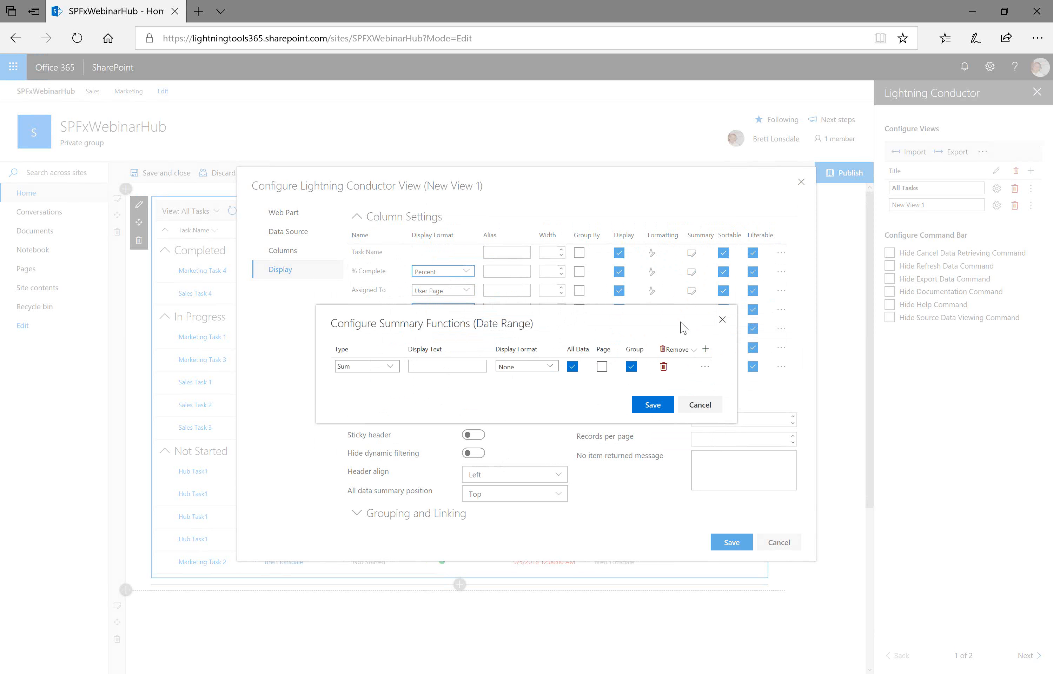
click(446, 366)
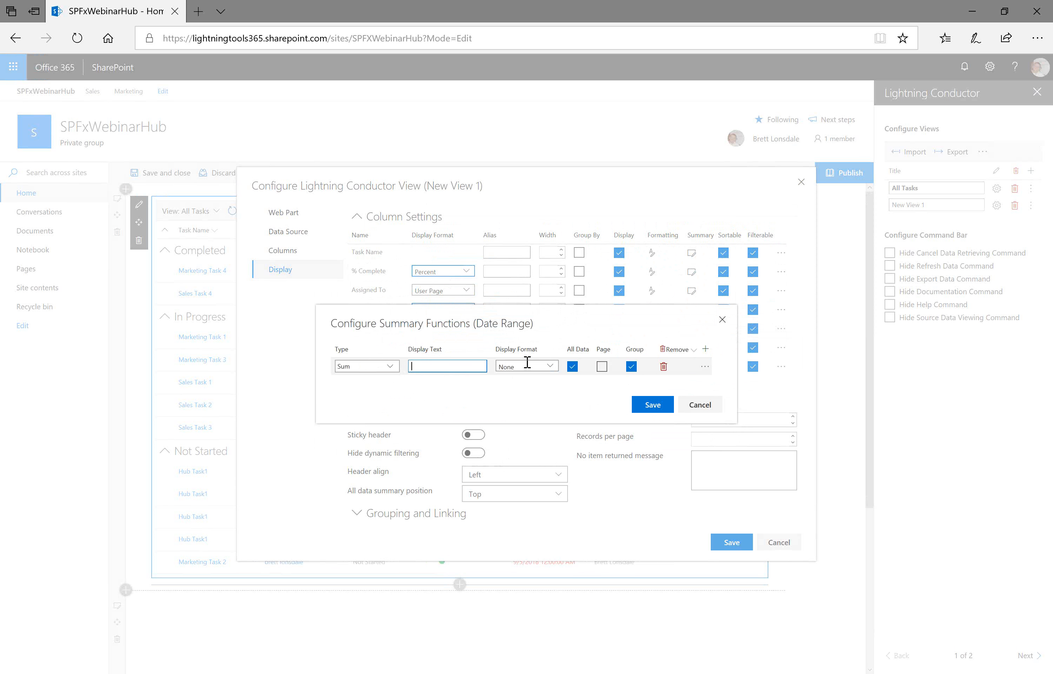
text(Total Days)
click(548, 367)
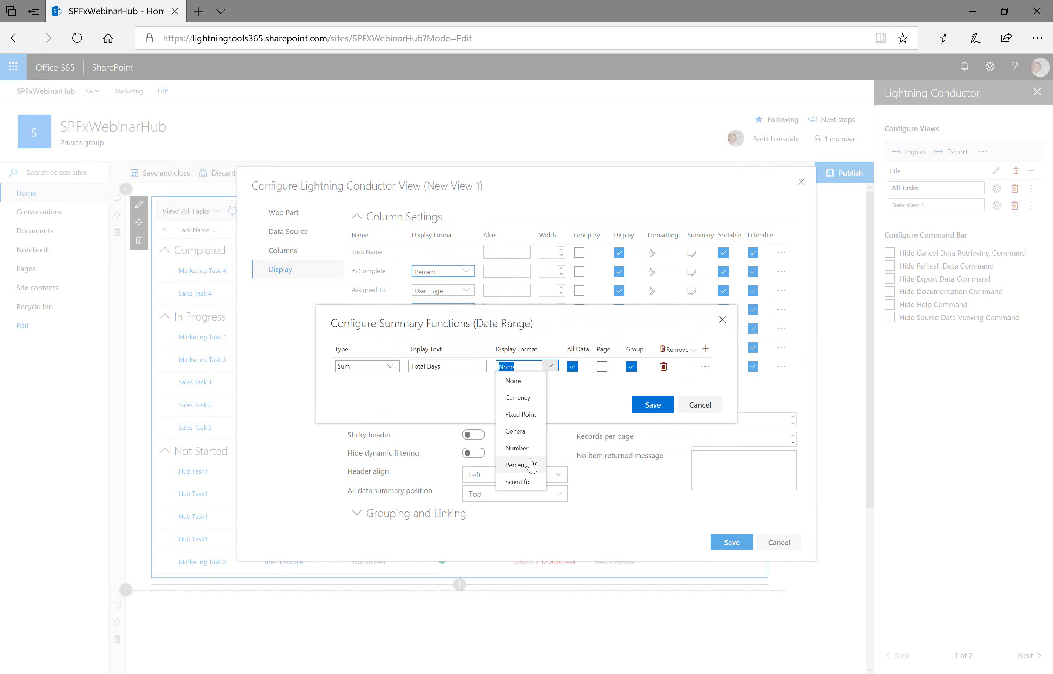
click(572, 406)
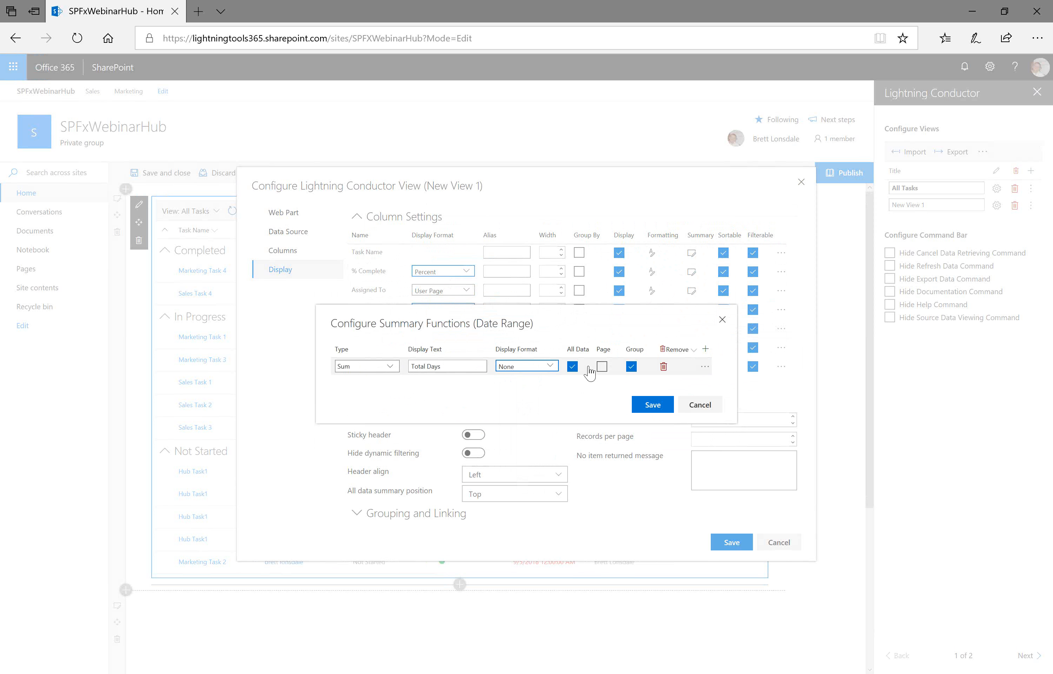
click(572, 366)
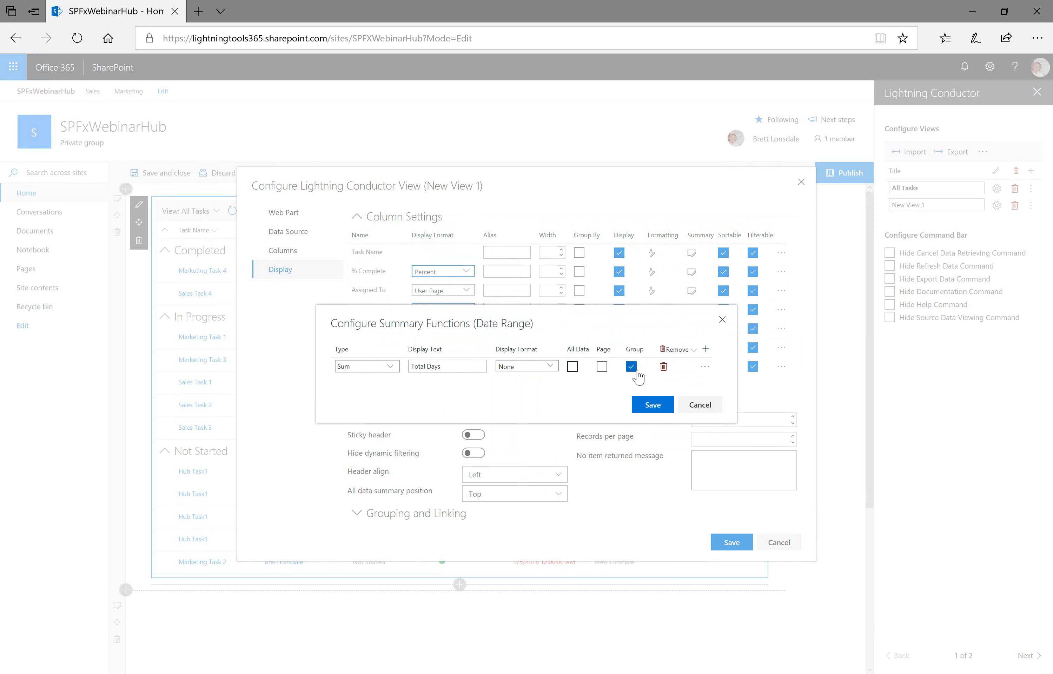
click(637, 406)
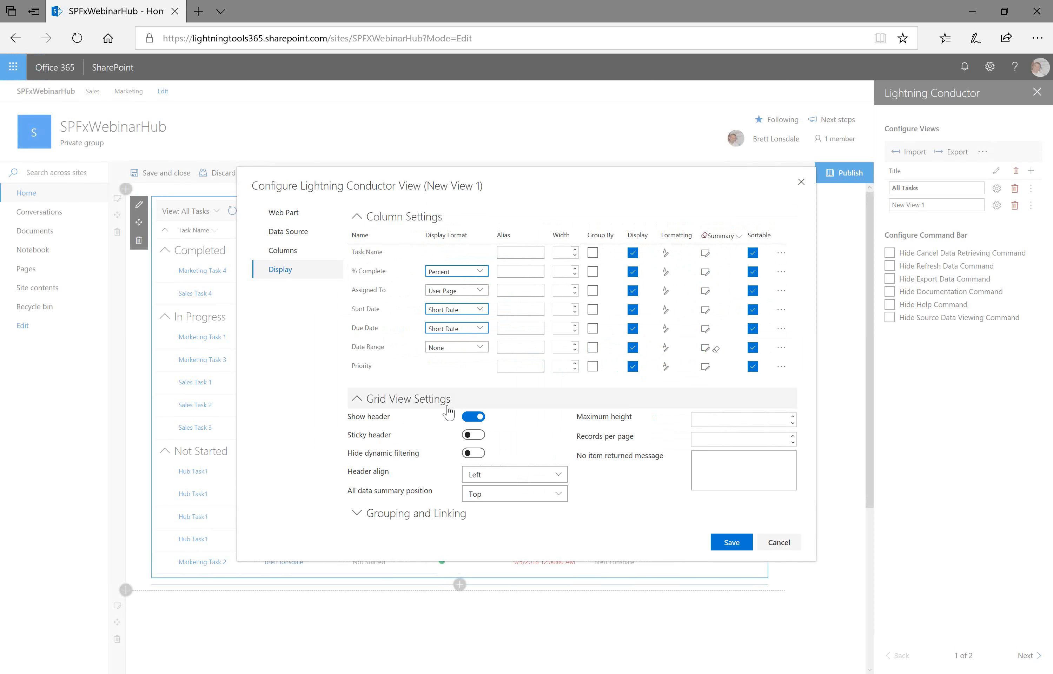
- Group the view by Priority and enable the sticky header before saving the view configuration
click(593, 366)
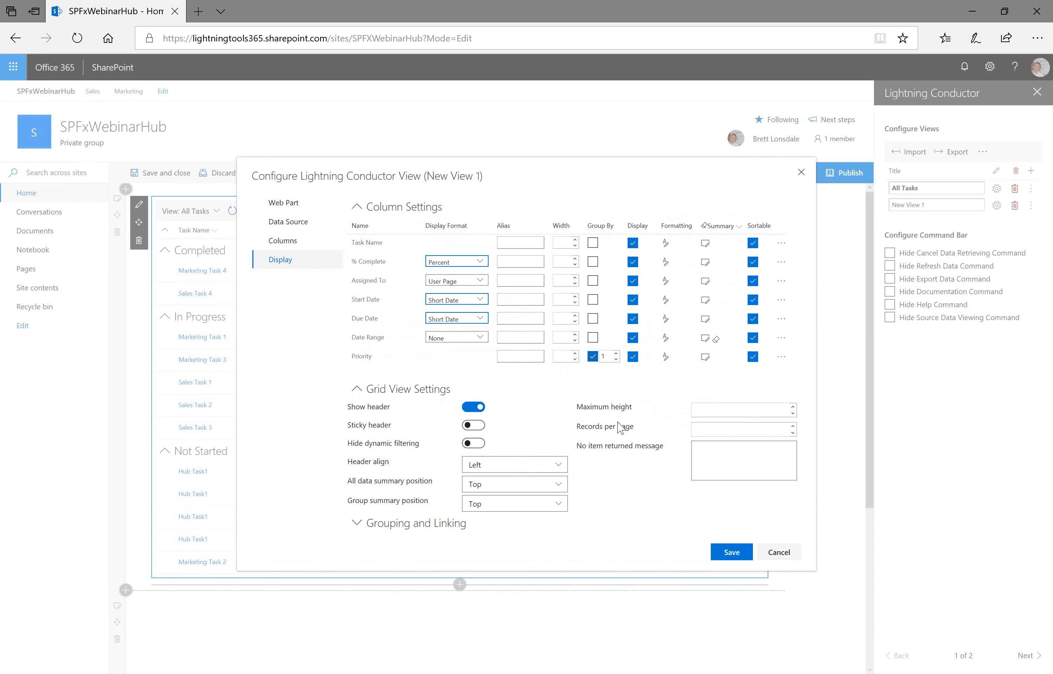
click(468, 429)
click(742, 434)
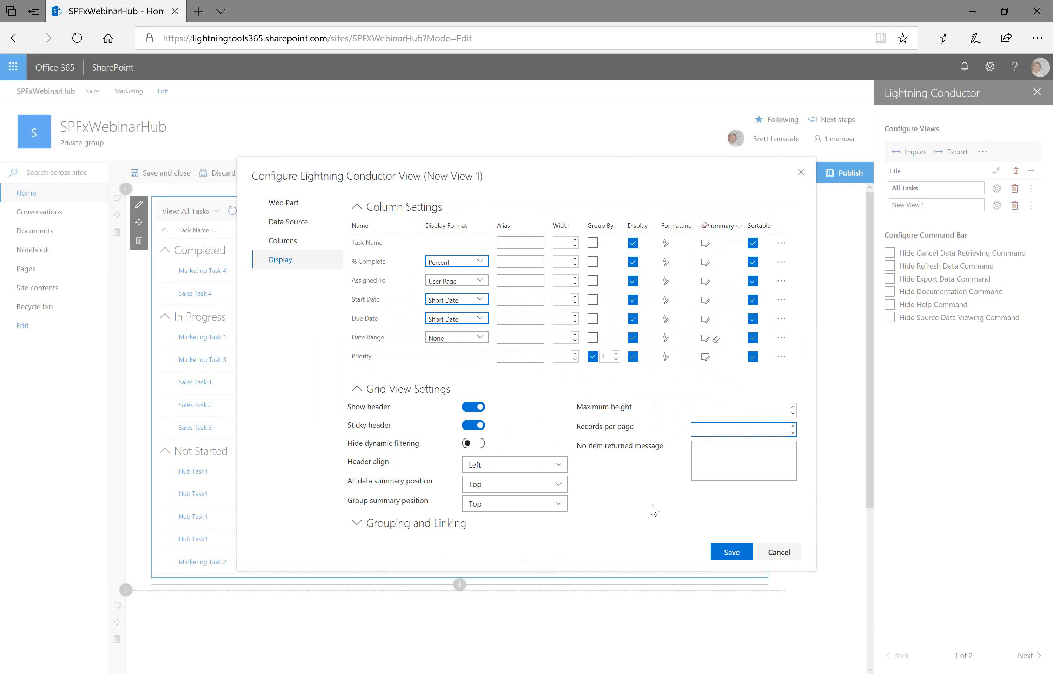
click(730, 553)
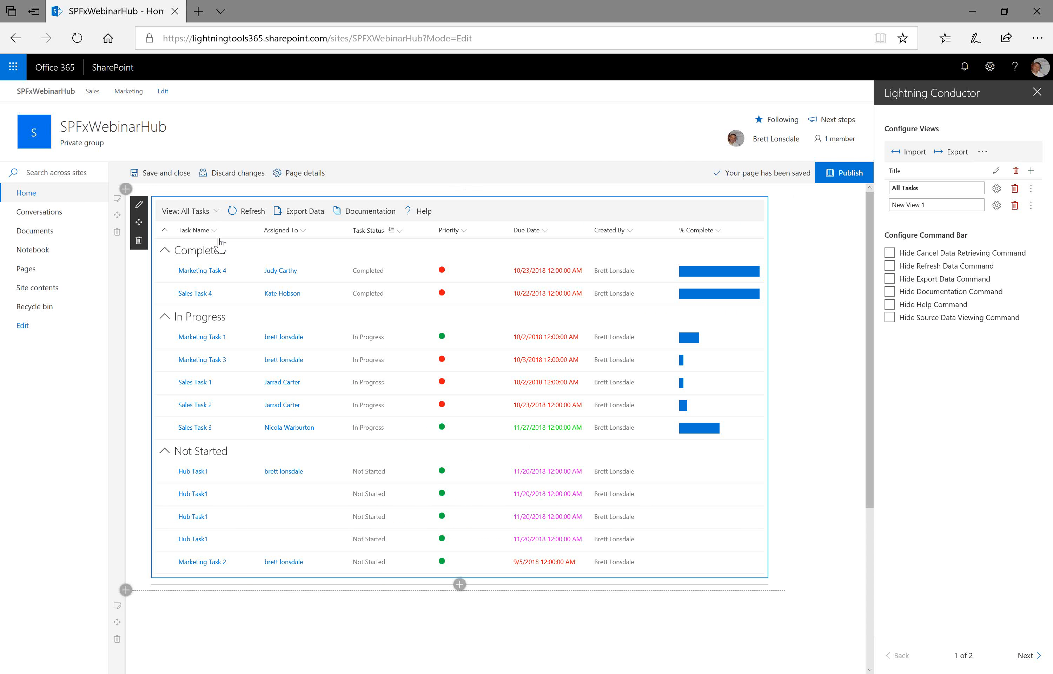
- Switch the grid to New View 1 and publish the page
click(216, 212)
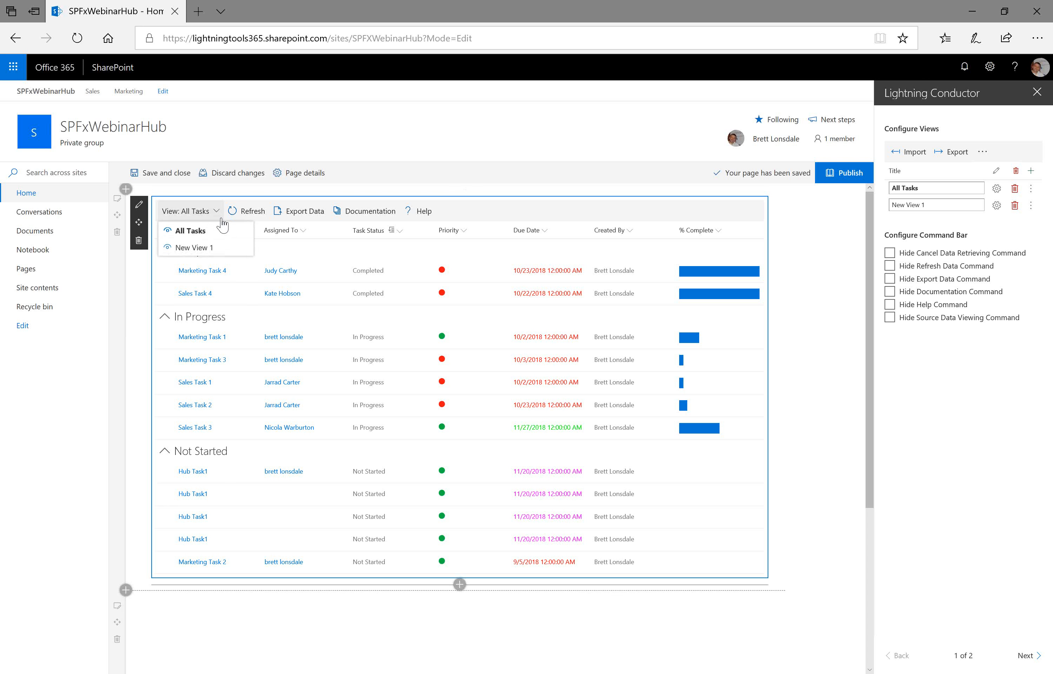
click(226, 250)
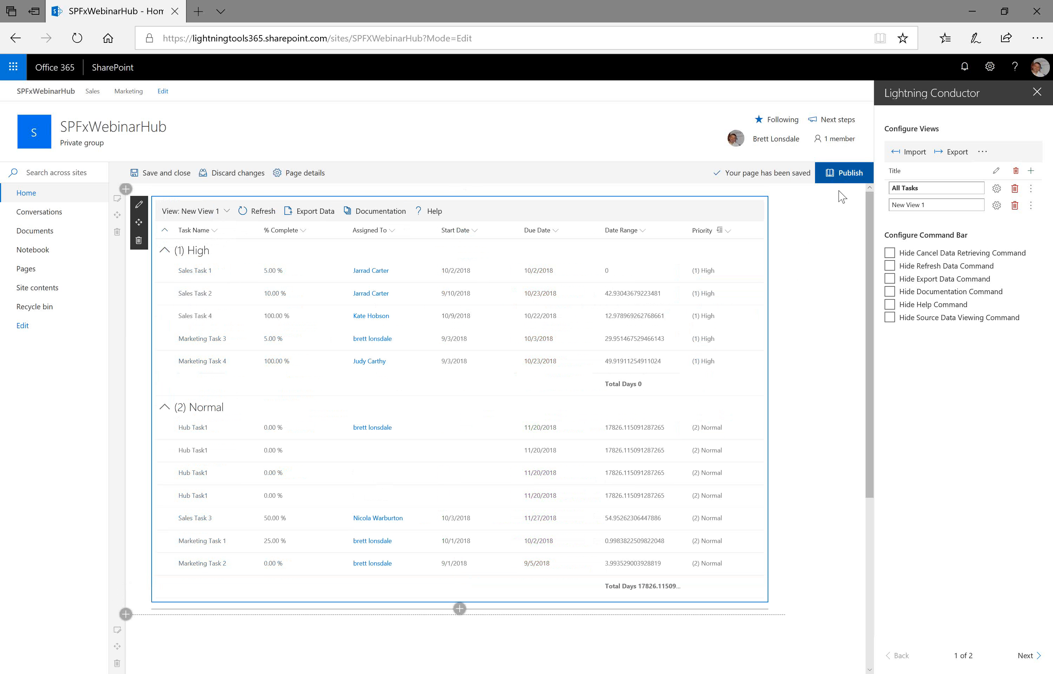
click(844, 173)
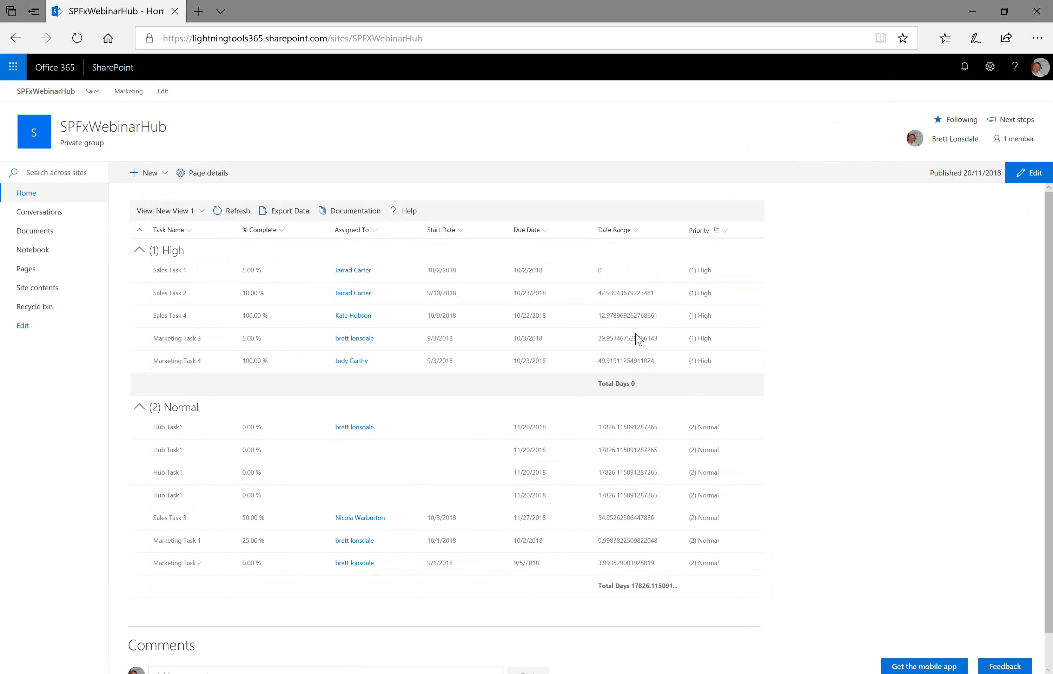
- Open the page for editing, open the Lightning Conductor web part's settings and add a new view
click(1032, 179)
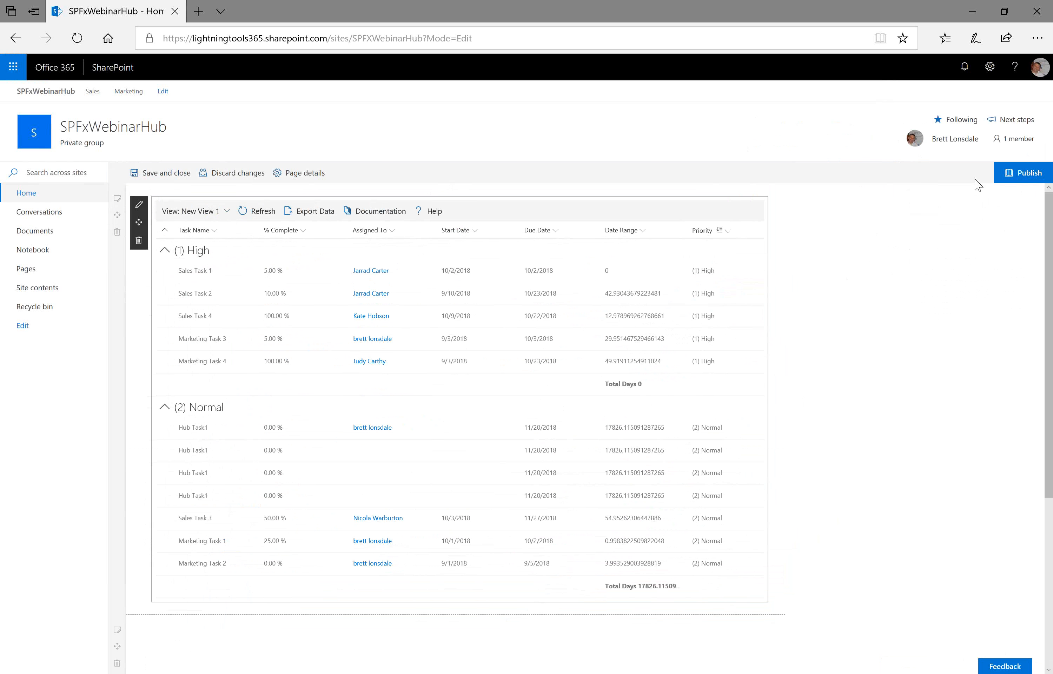
click(139, 206)
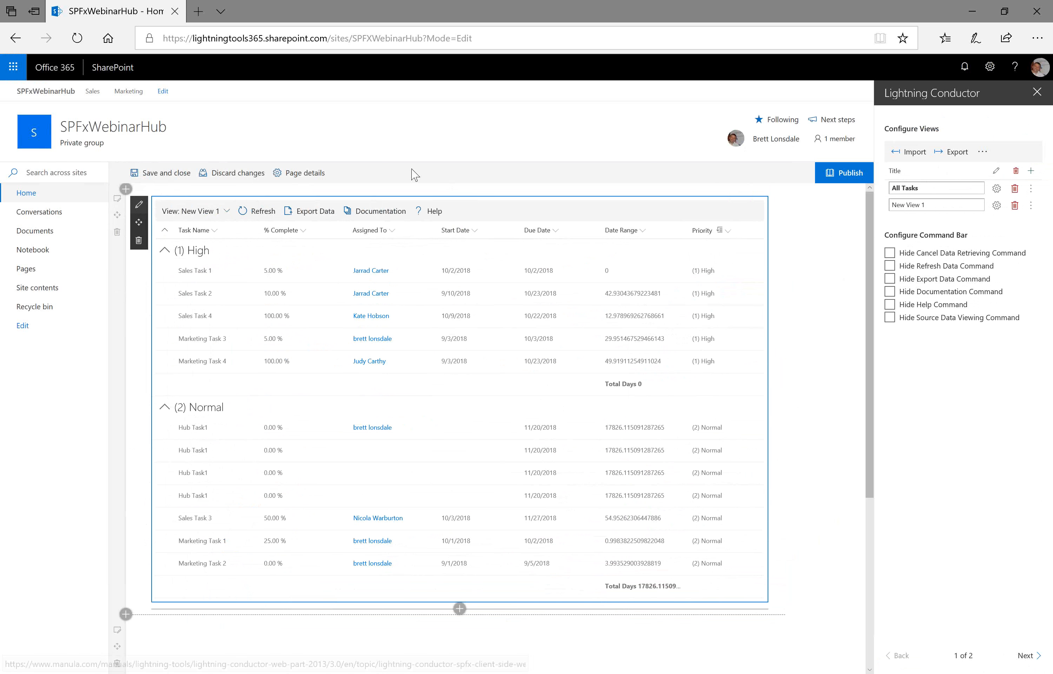
click(1031, 171)
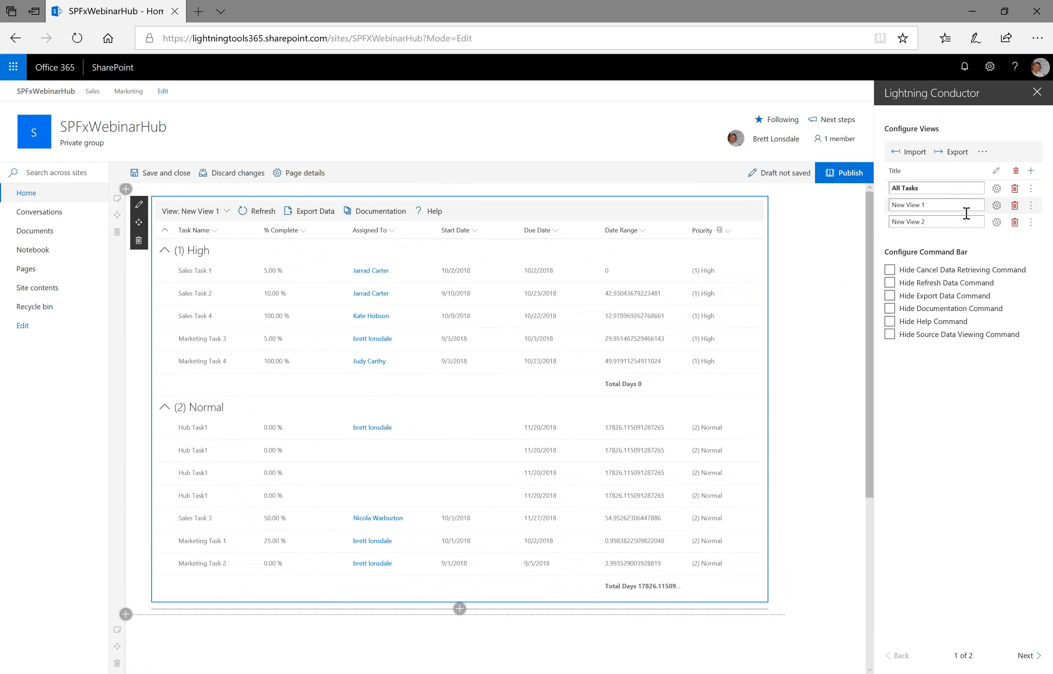
- Configure New View 2 to show Documents from Current Site and Associated Sites as a Grid View and save it
click(997, 222)
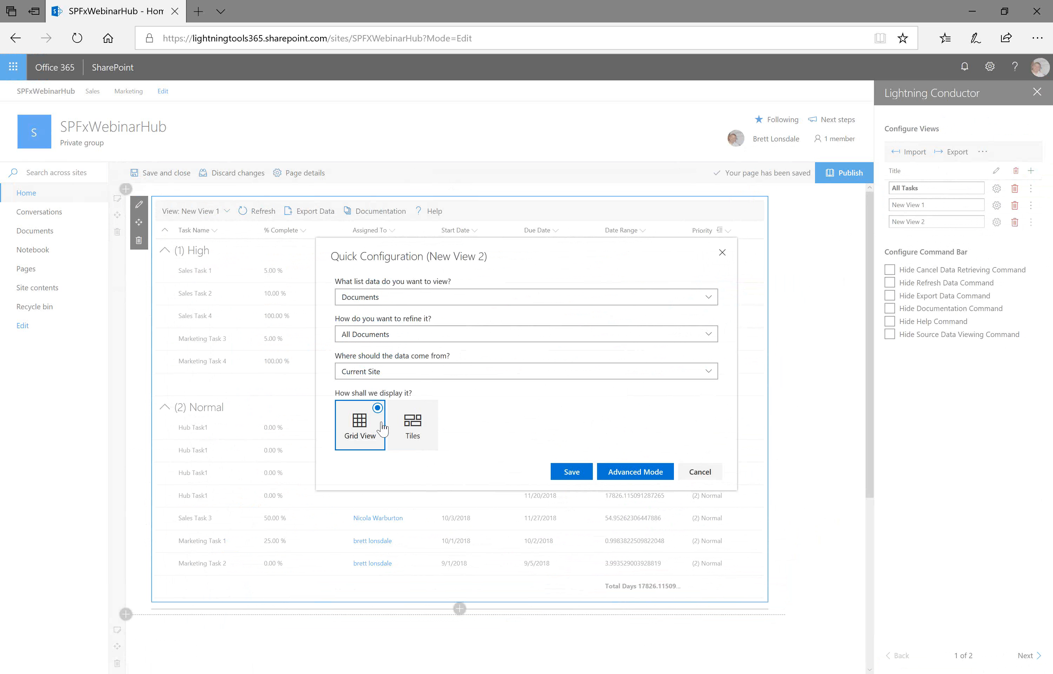
click(410, 374)
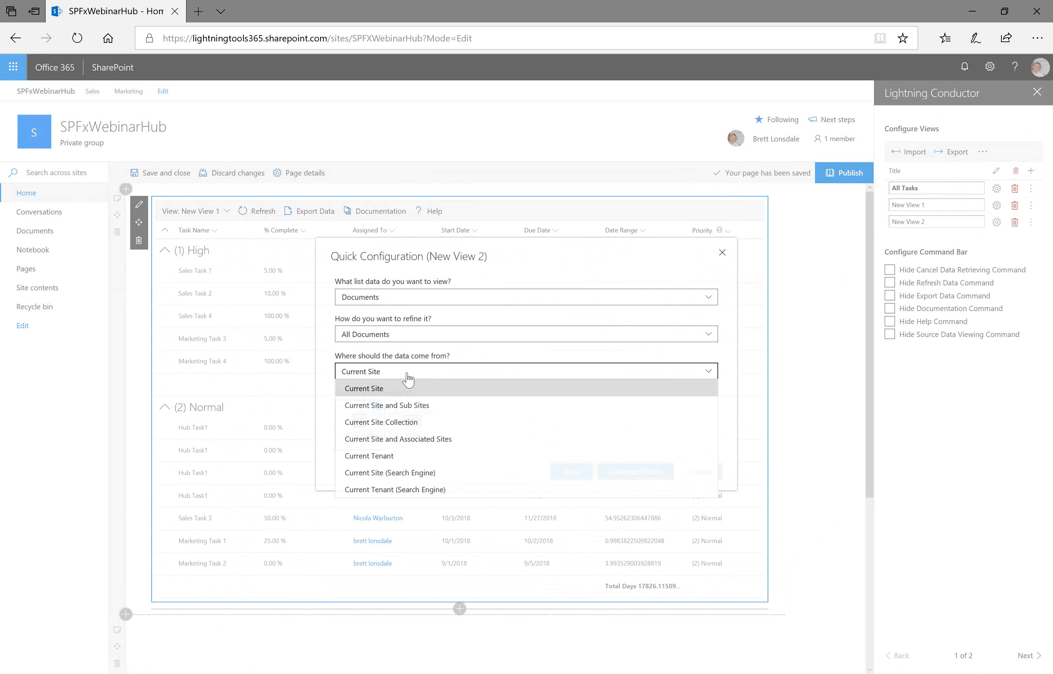
click(416, 438)
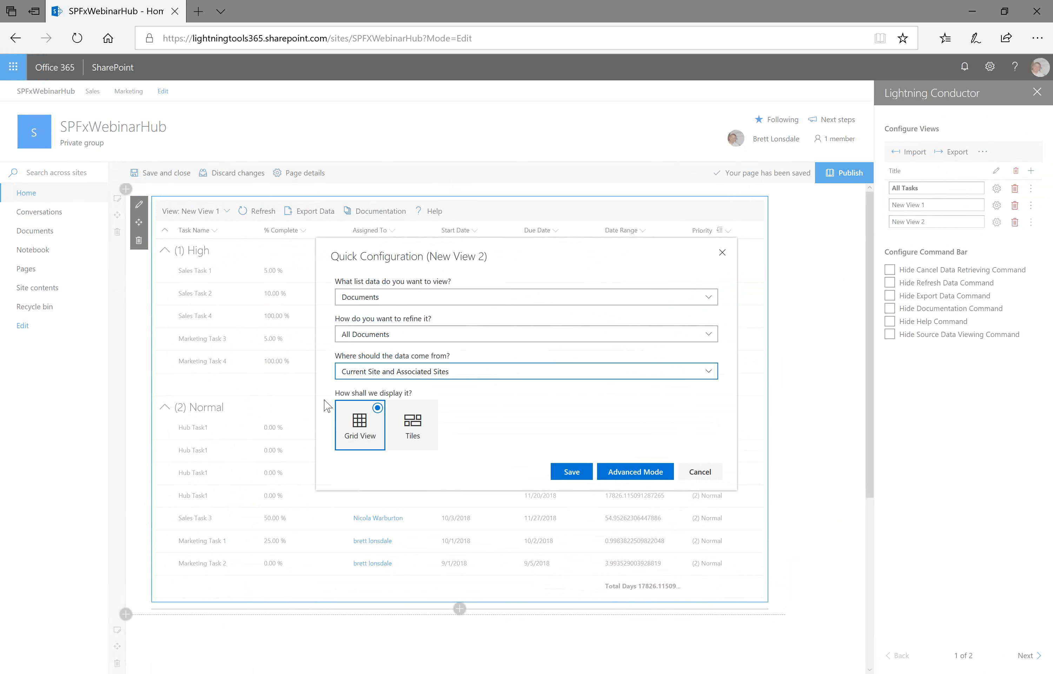
click(571, 477)
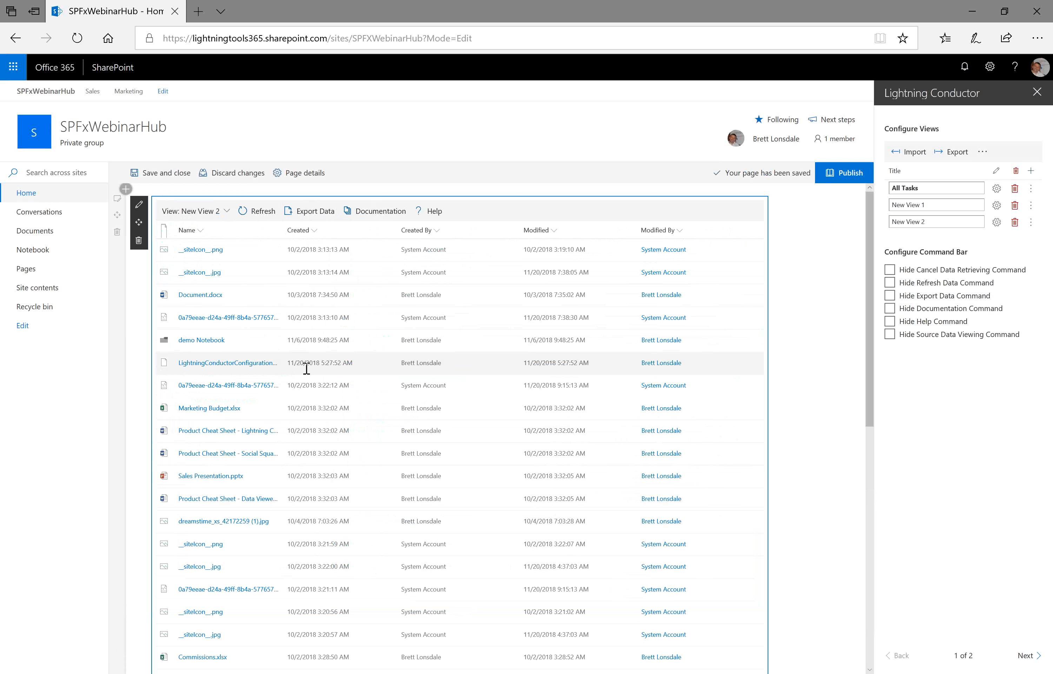
- Delete the Lightning Conductor web part and add a new Lightning Conductor web part in its place
click(139, 243)
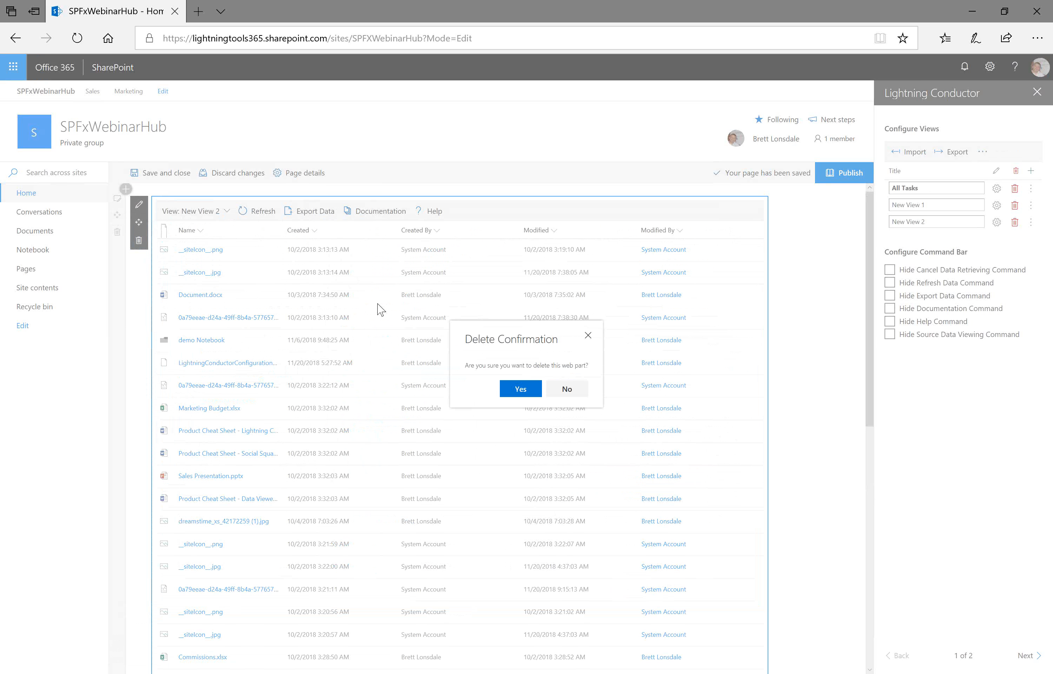
click(520, 389)
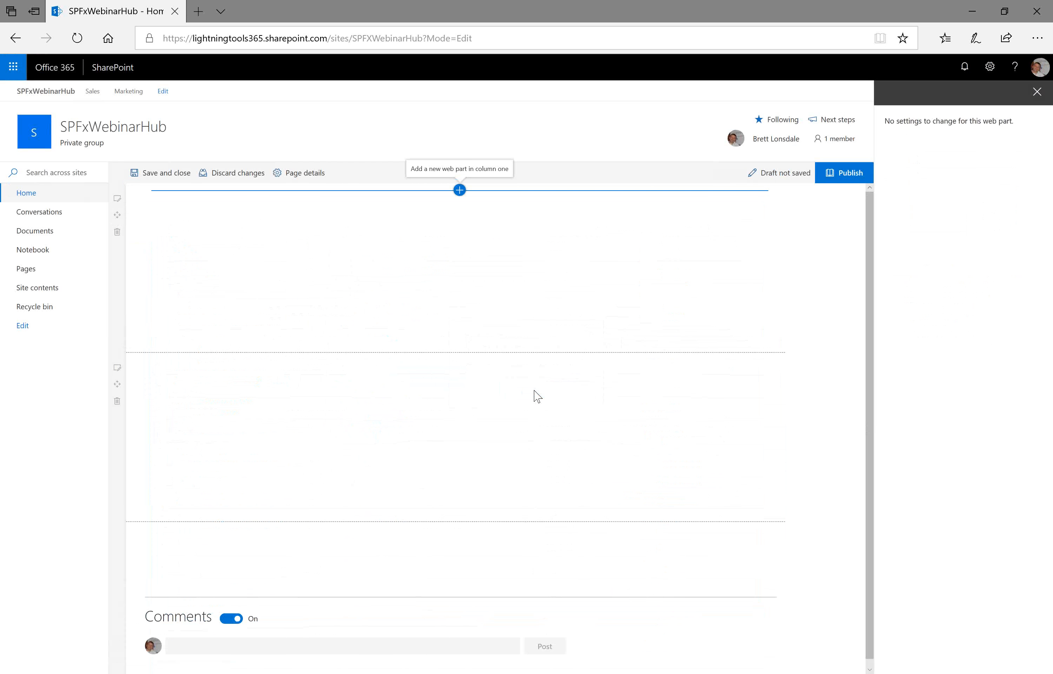
click(460, 191)
drag(533, 241, 533, 300)
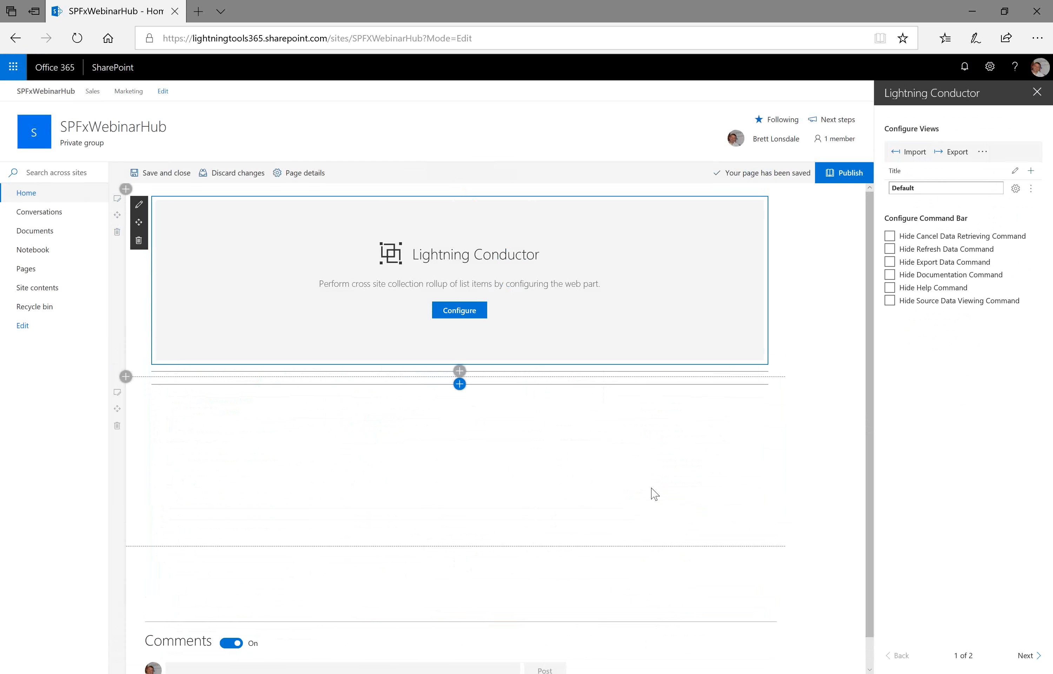
- Open Site contents in a new tab and launch the Lightning Conductor – SharePoint Content Roll Up app
right_click(43, 292)
click(118, 303)
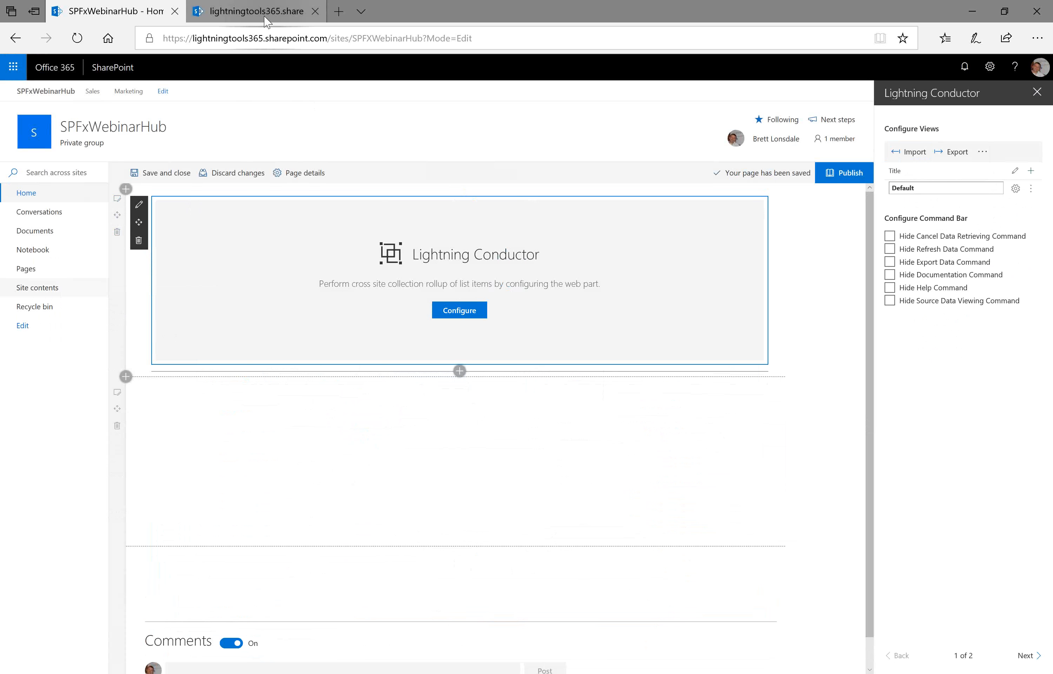
click(265, 17)
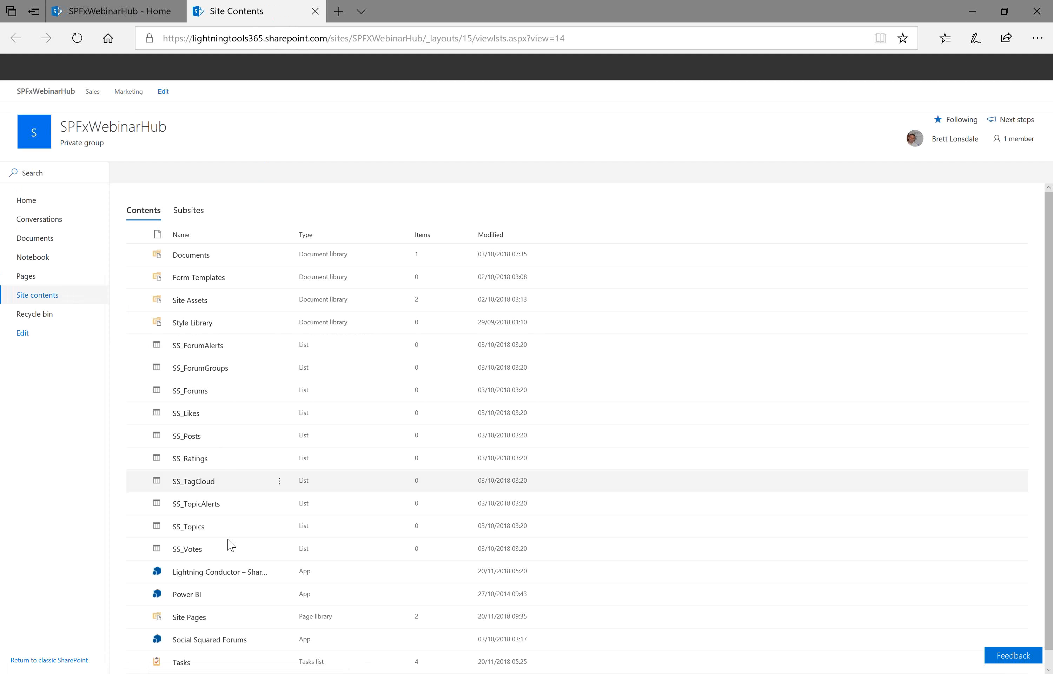
click(217, 571)
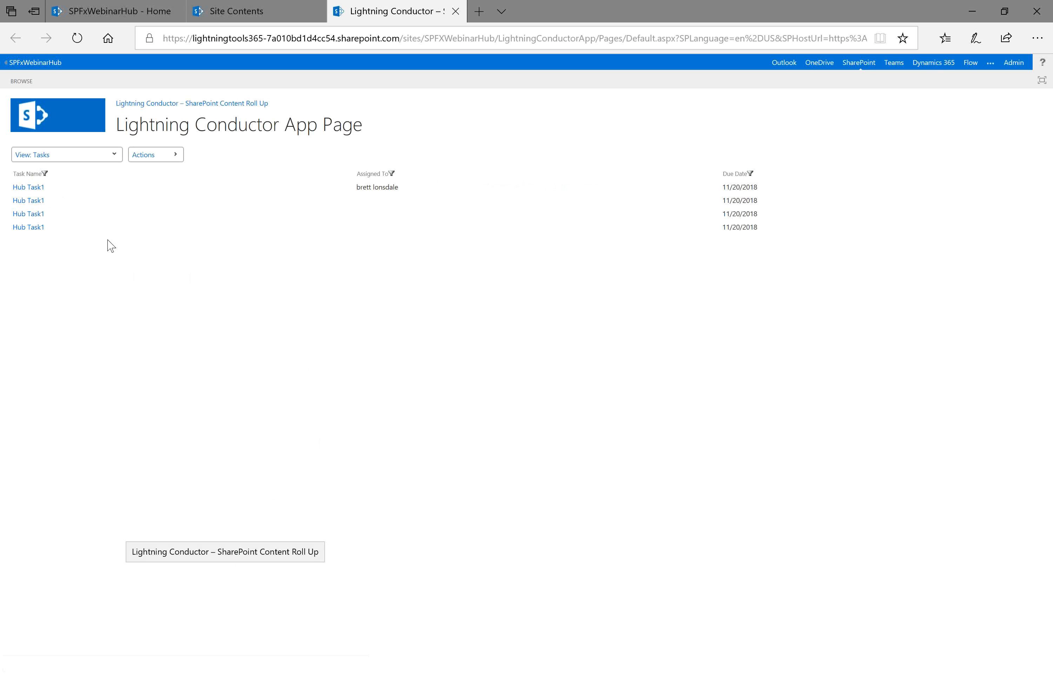
- Export the app page's configuration data for the current view and save it to the Desktop as AAAAA.data
click(175, 160)
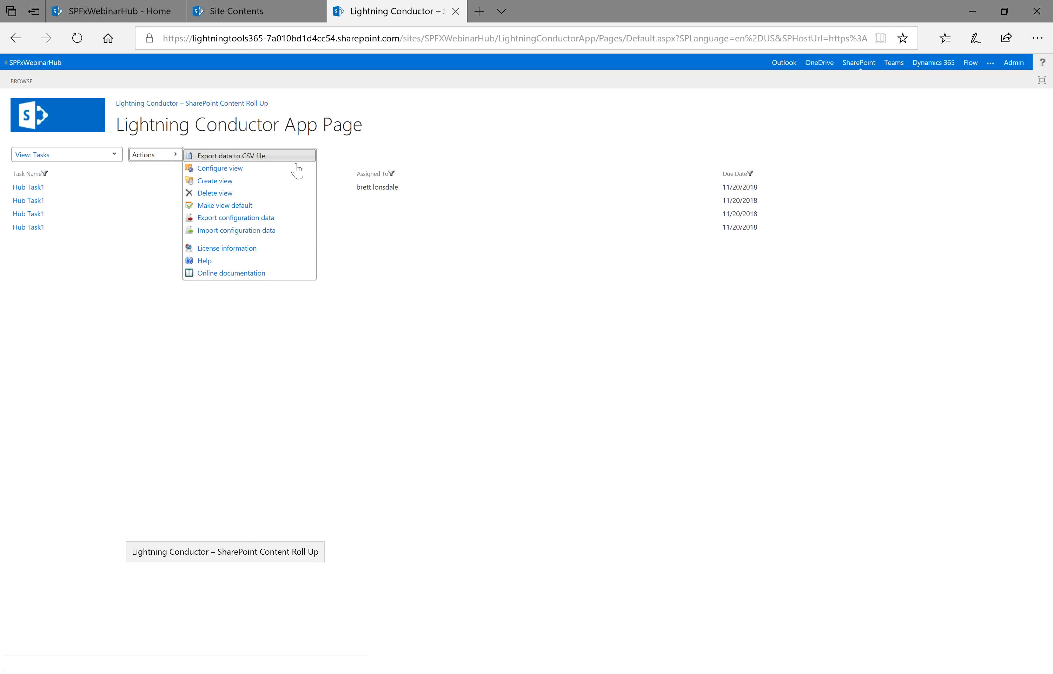
click(256, 218)
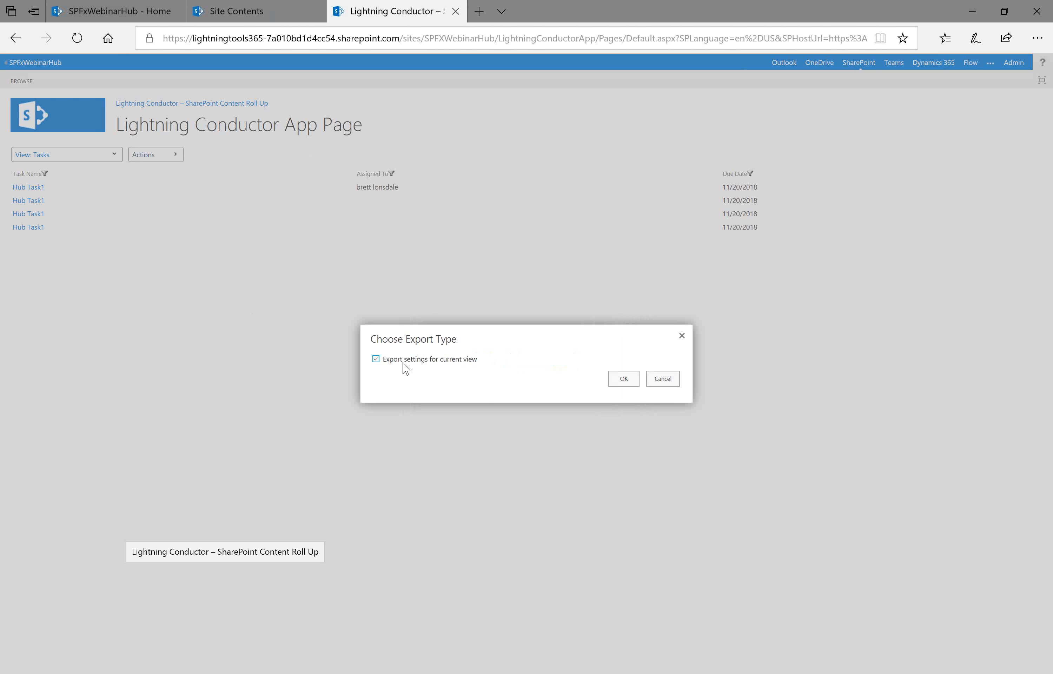
click(624, 379)
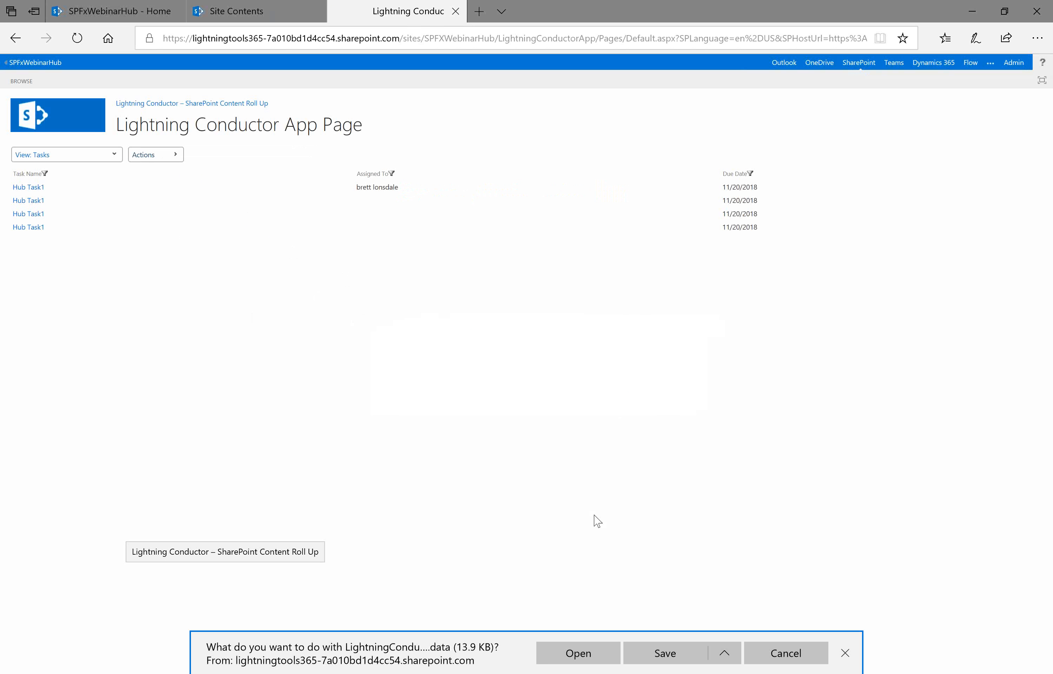
click(724, 653)
click(661, 485)
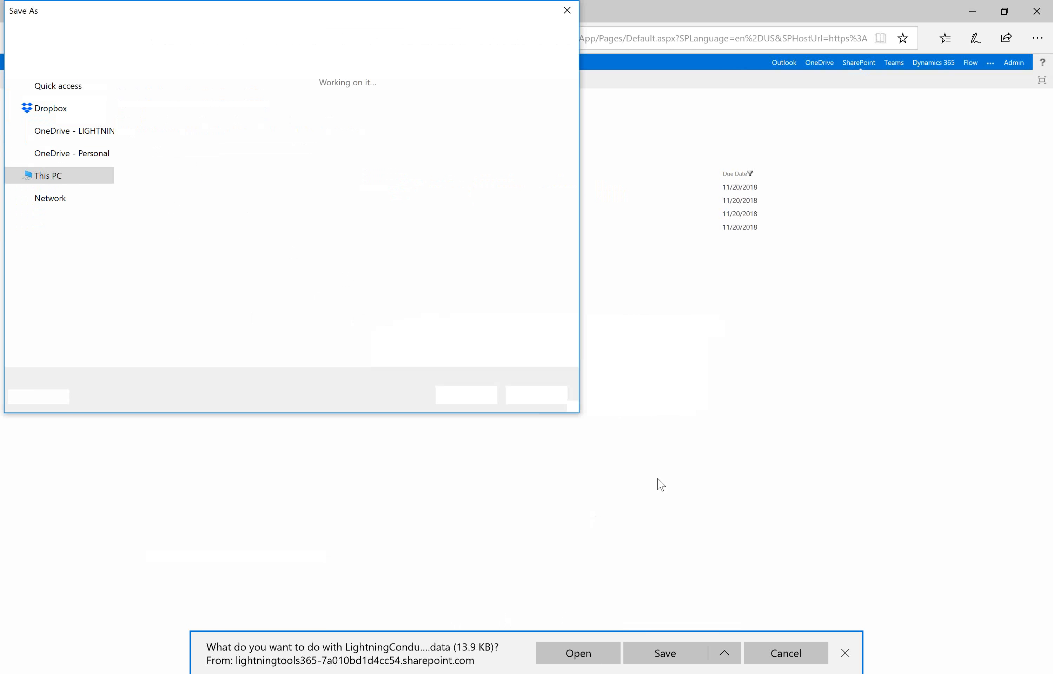
text(AAAAA)
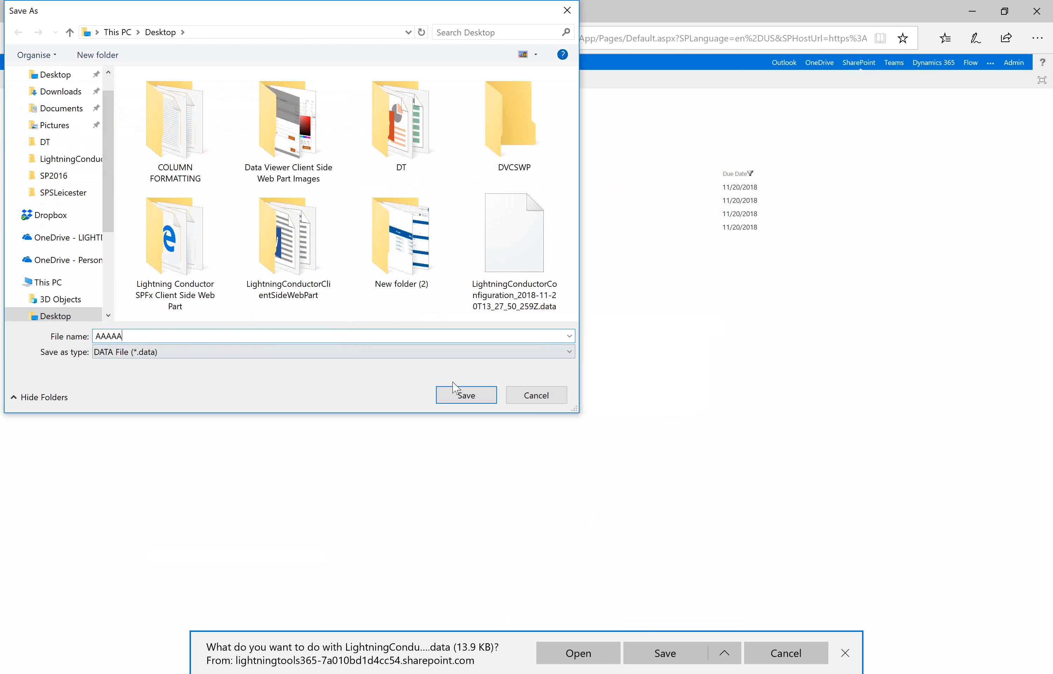
click(466, 395)
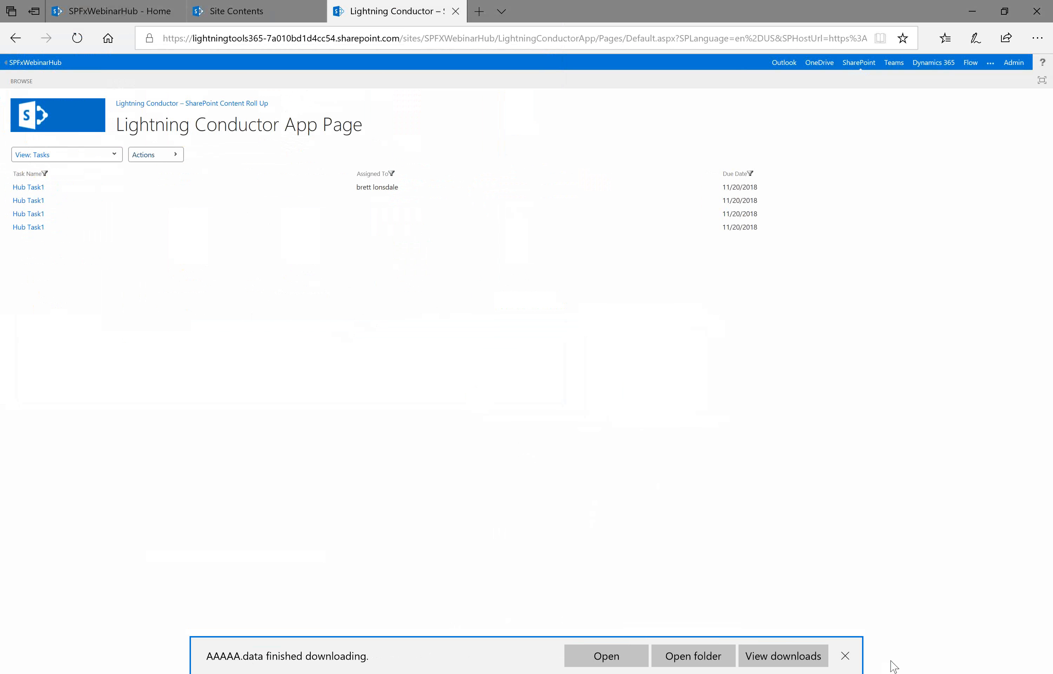
click(846, 655)
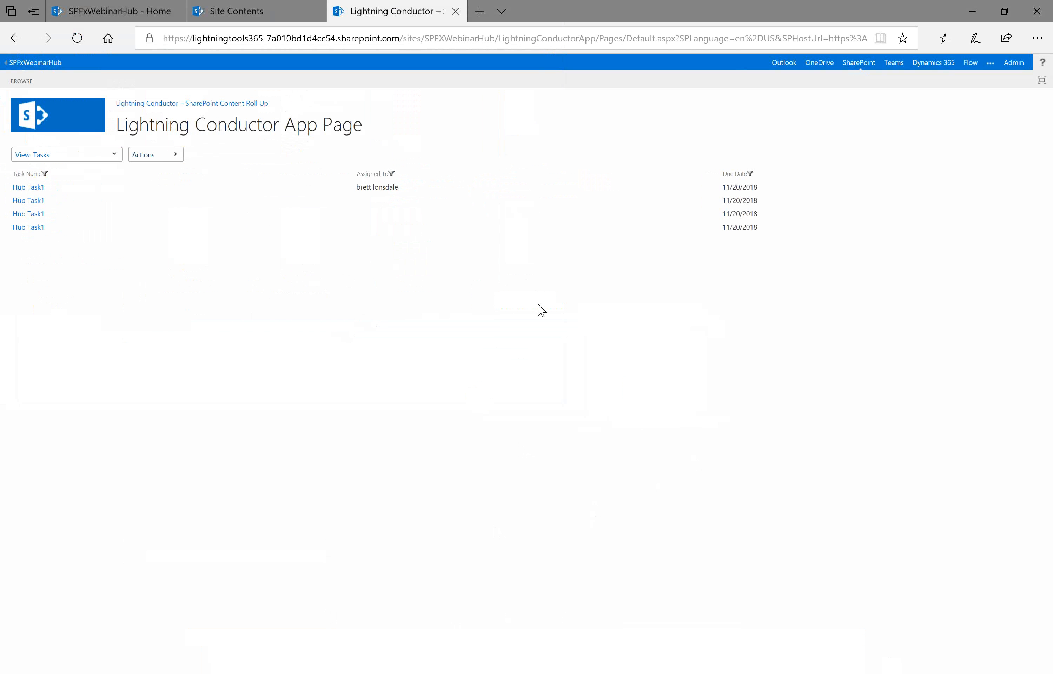
- Import the AAAAA.data configuration file into the new web part's Default view
click(105, 16)
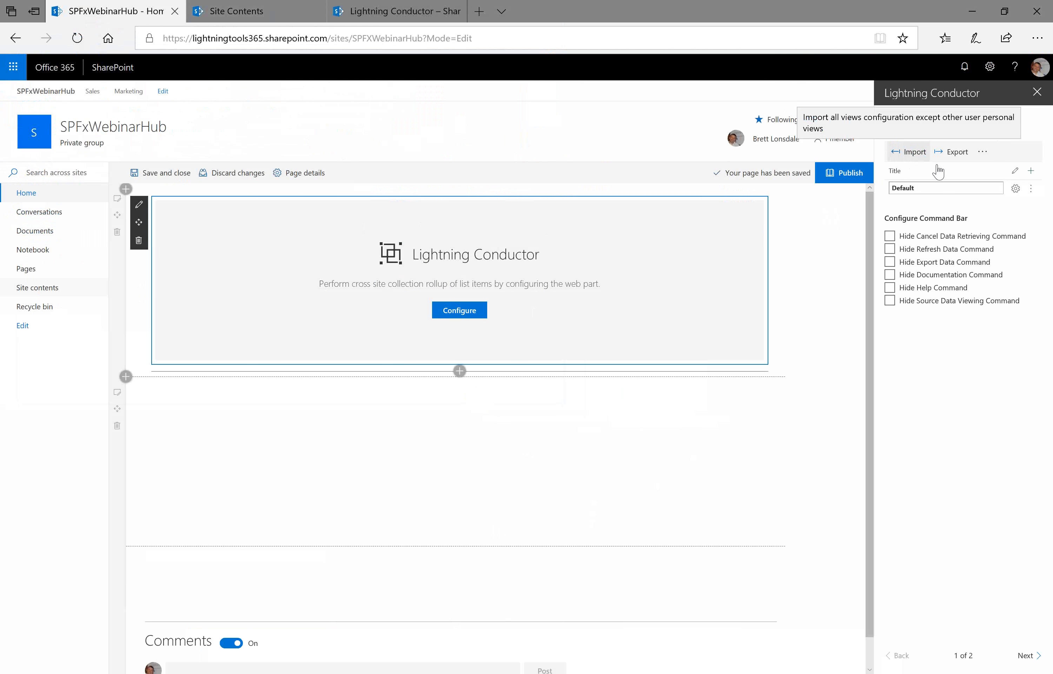
click(1029, 190)
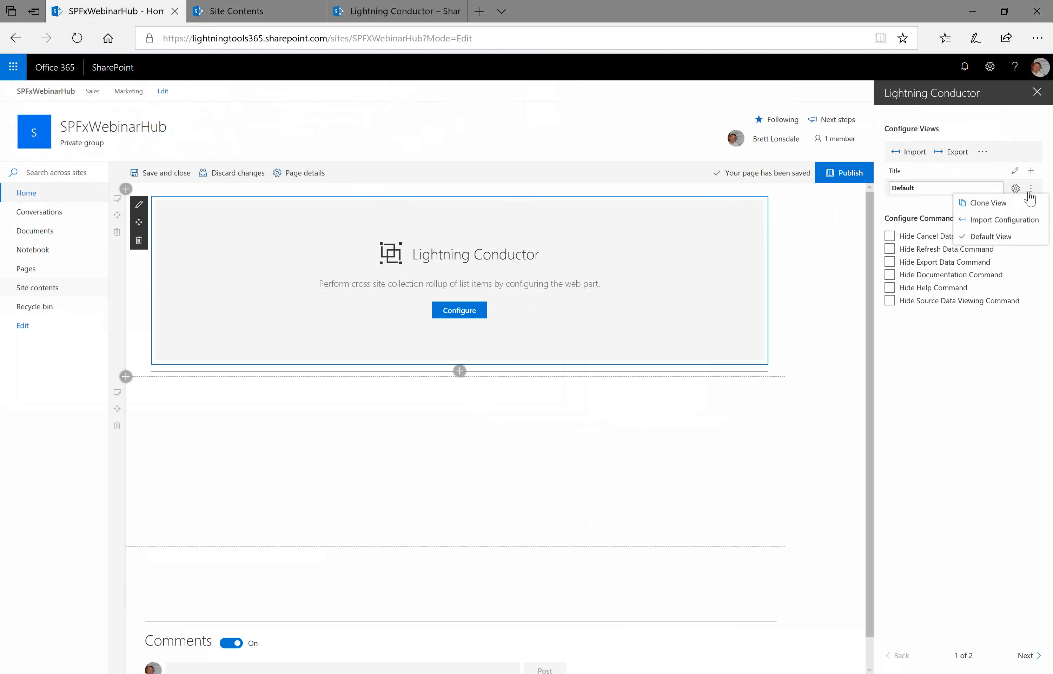
click(995, 226)
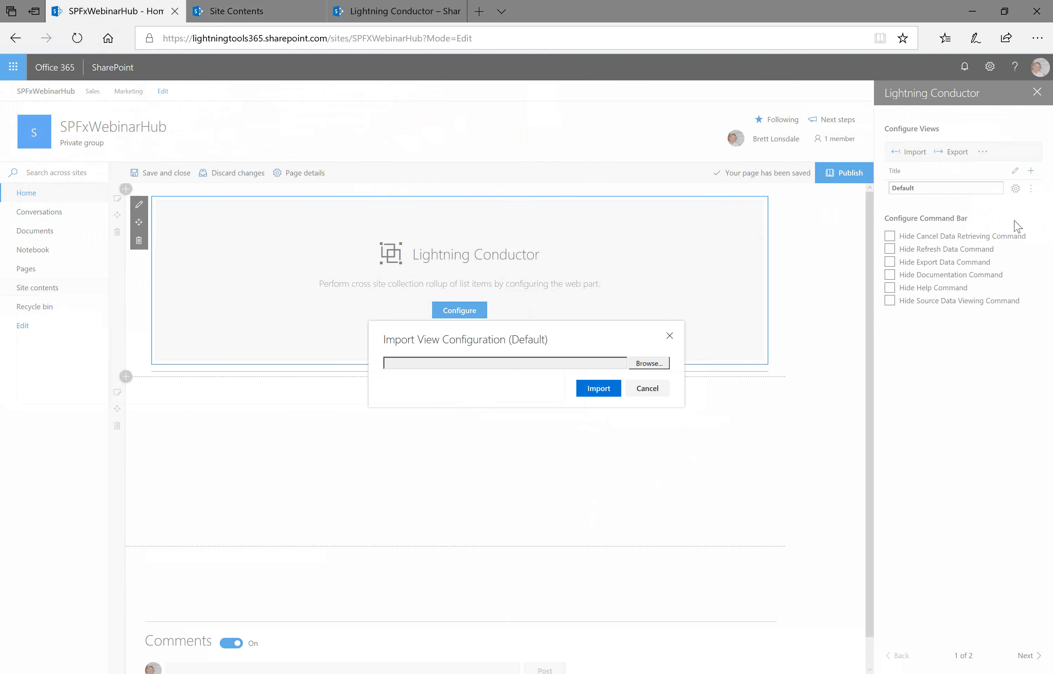
click(659, 363)
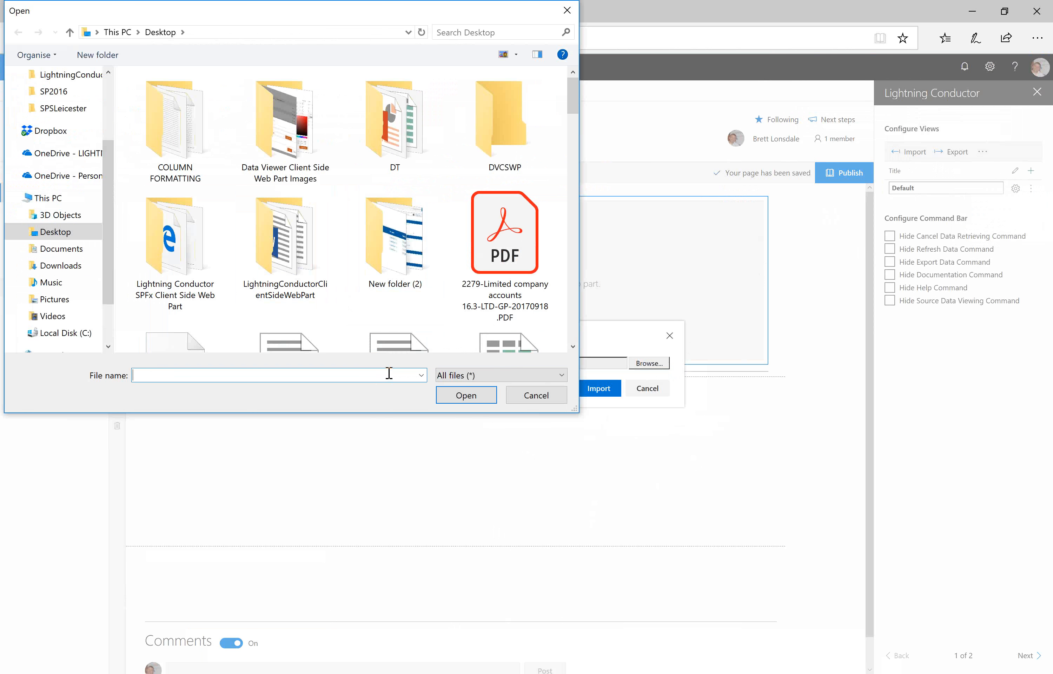
text(AAAA)
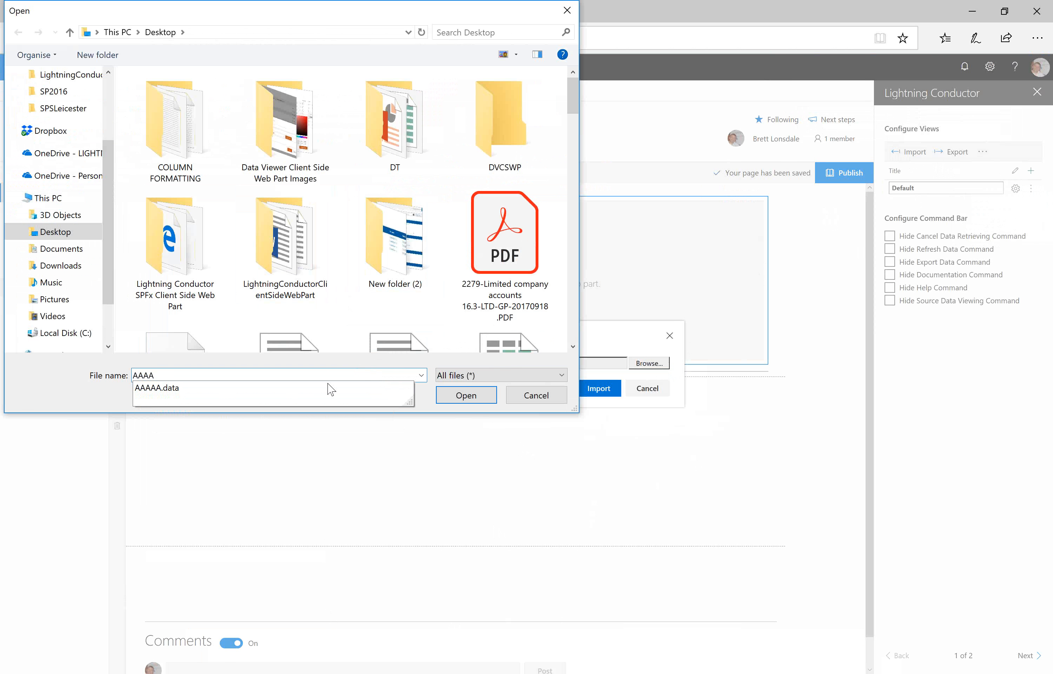
click(337, 393)
click(465, 394)
click(599, 388)
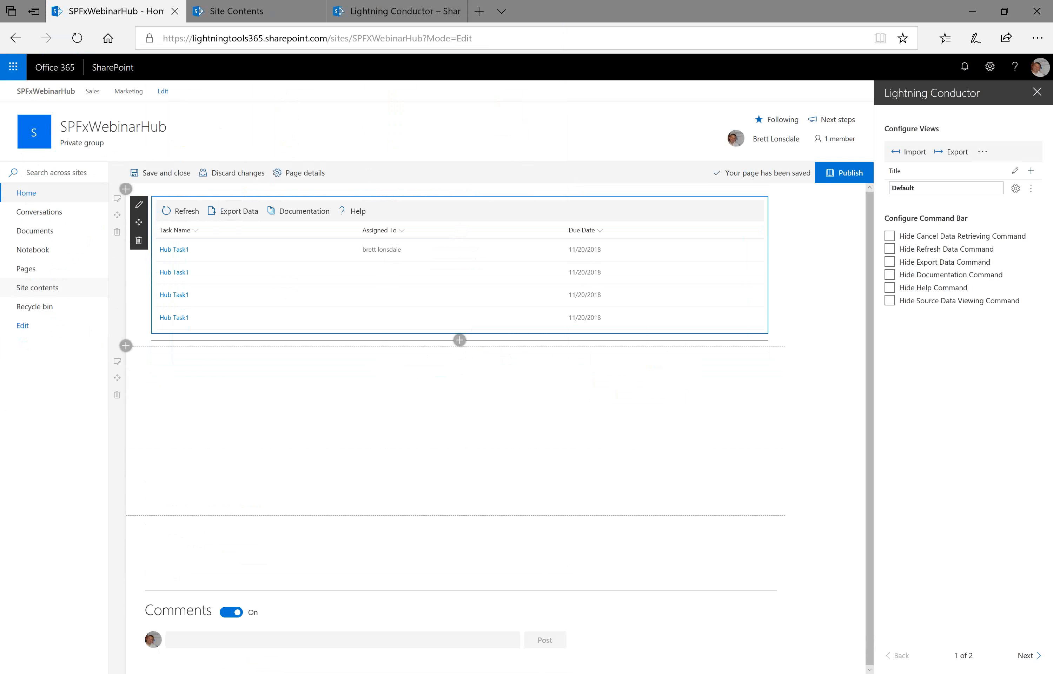
click(535, 673)
click(583, 639)
click(516, 406)
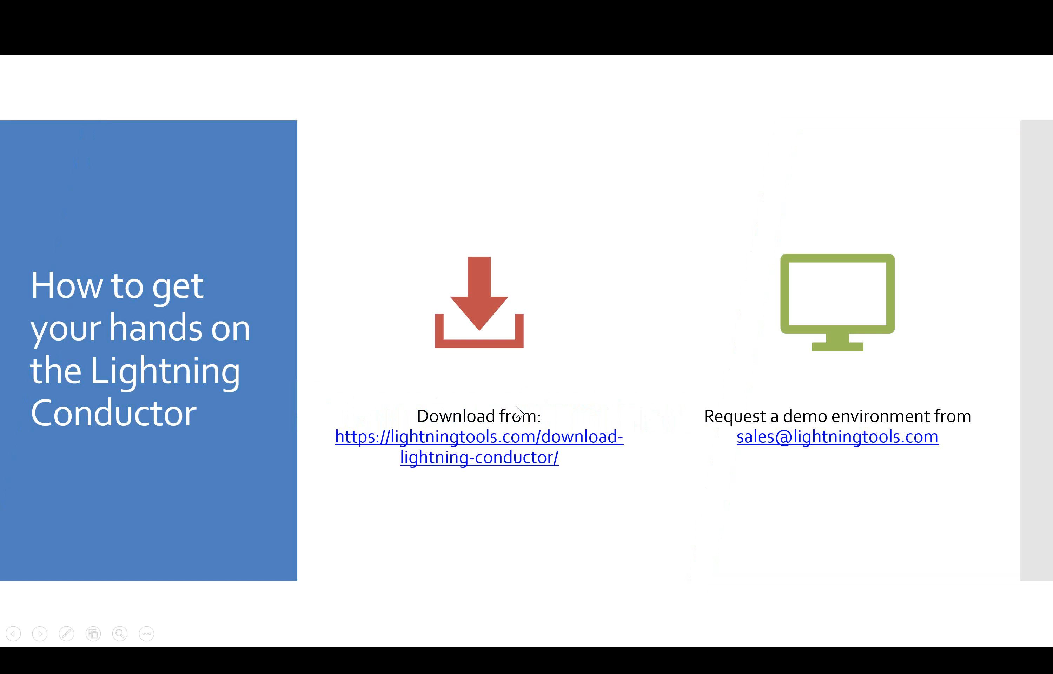